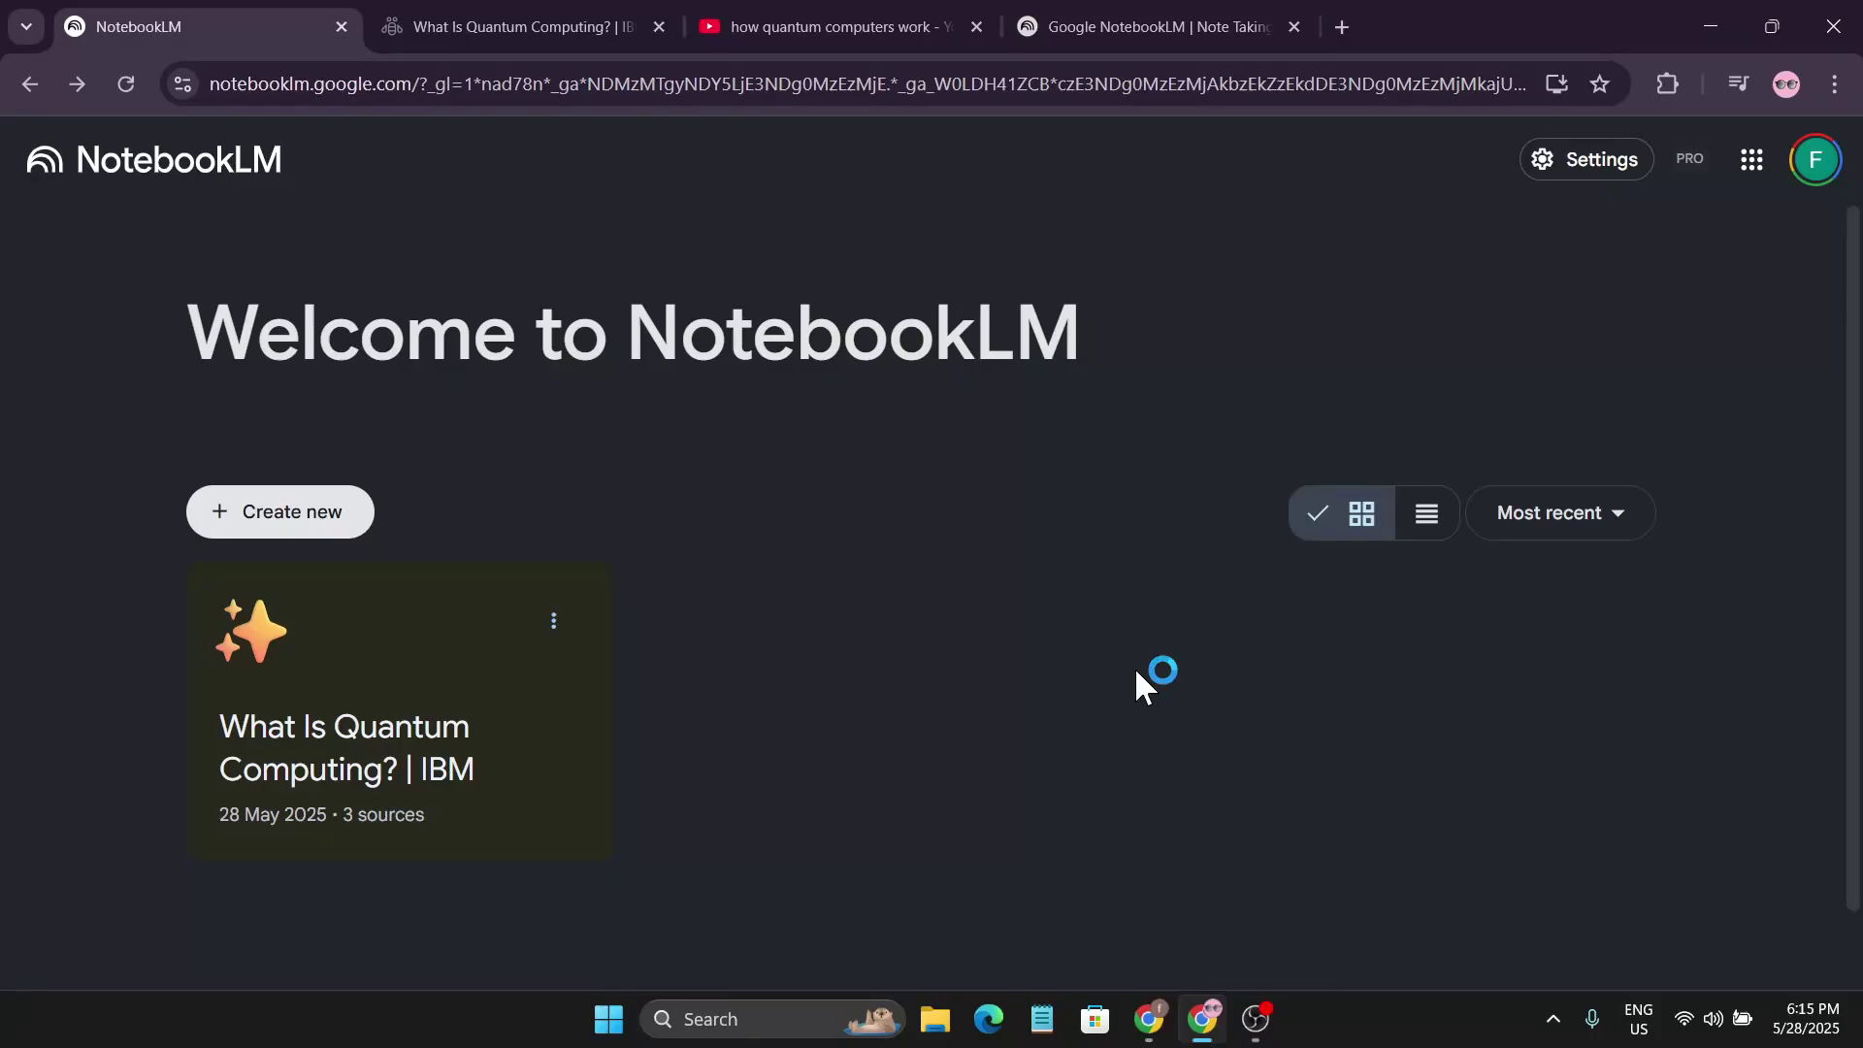
# Browse the NotebookLM product overview page.
pyautogui.scroll(-1, 1039, 674)
pyautogui.scroll(1, 1039, 673)
pyautogui.scroll(-1, 1057, 679)
pyautogui.scroll(1, 1059, 666)
pyautogui.click(1145, 29)
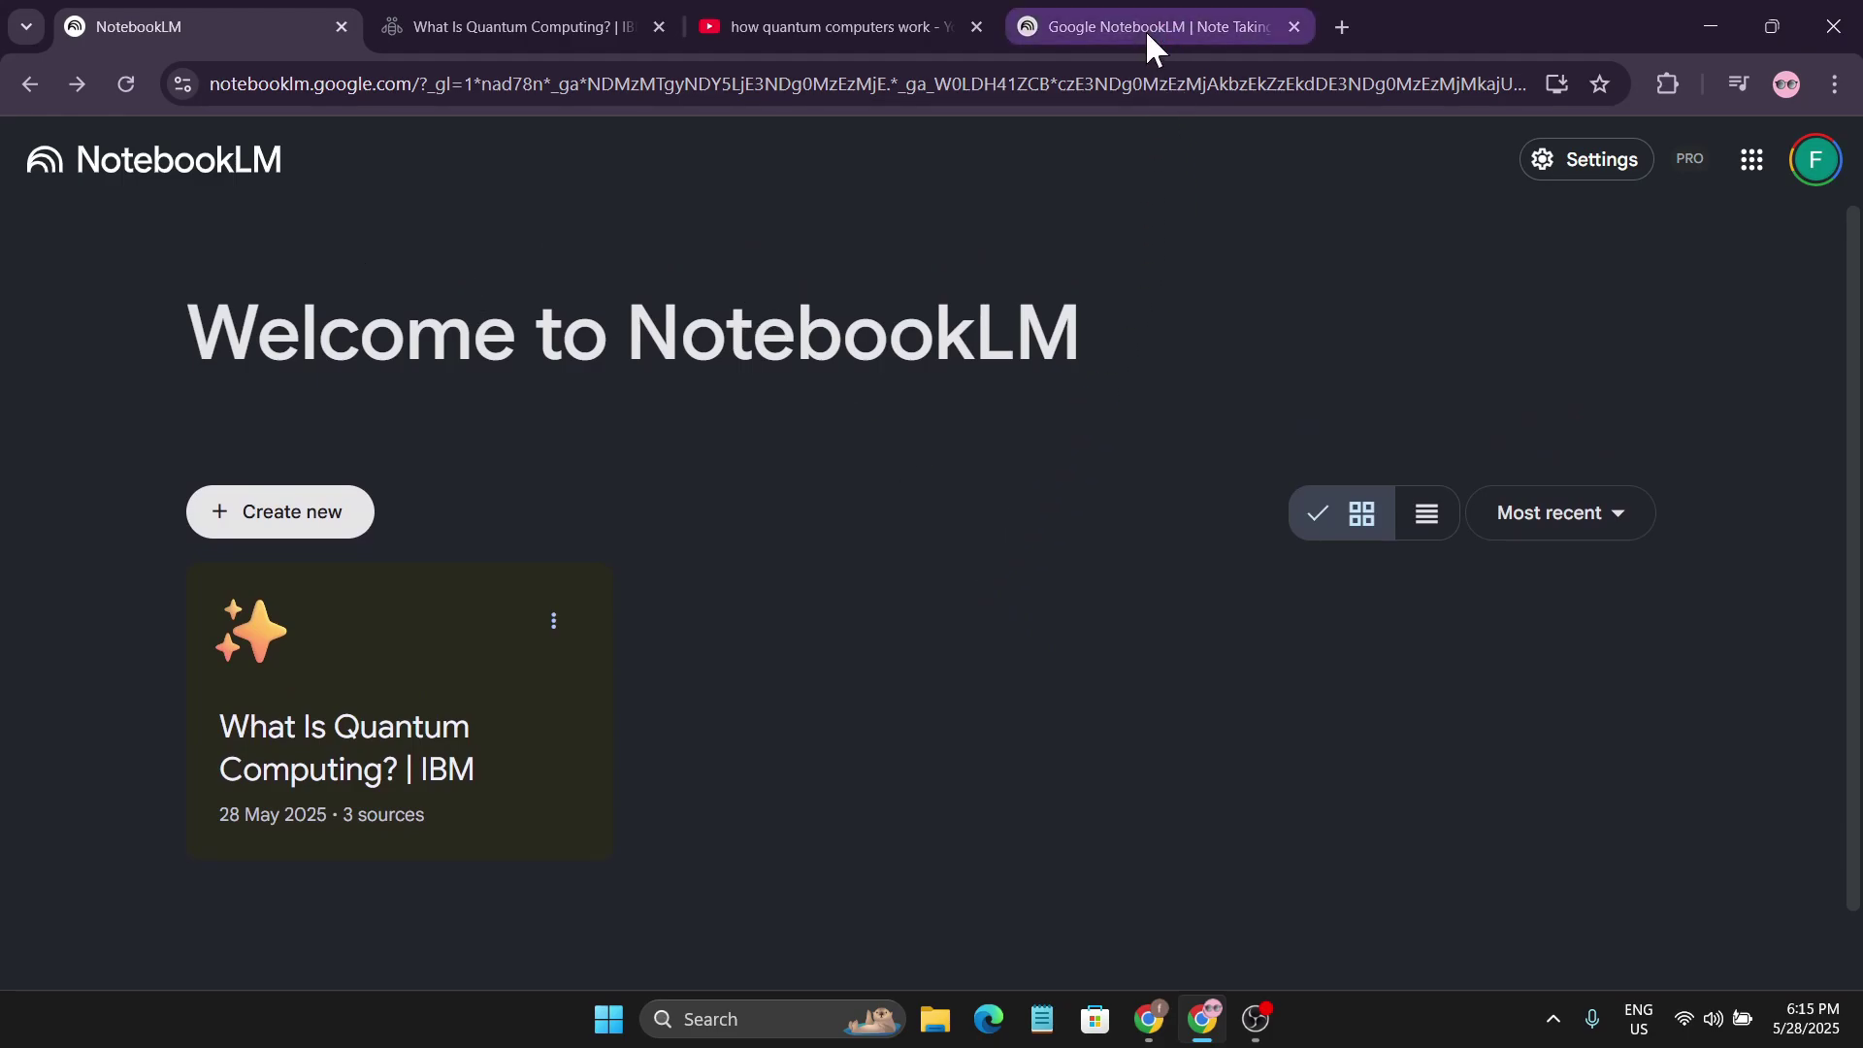
pyautogui.scroll(-3, 1152, 709)
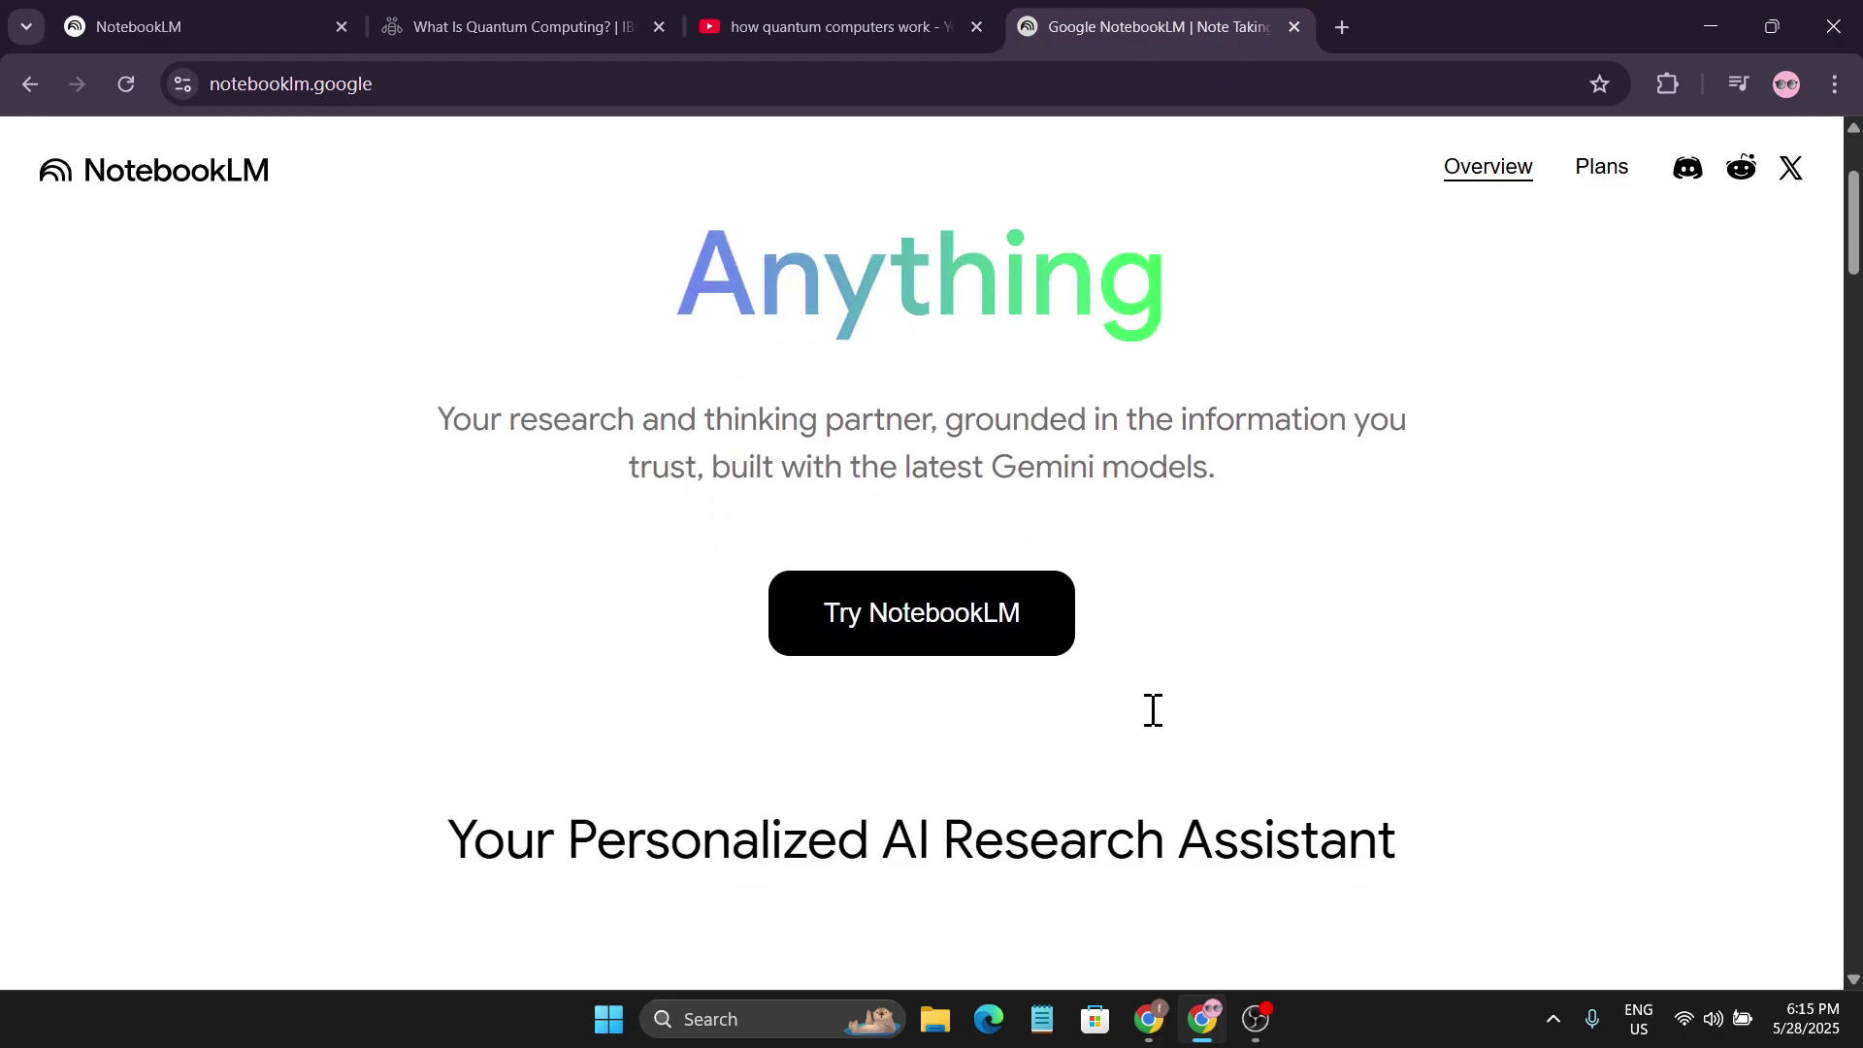
pyautogui.scroll(3, 1153, 709)
pyautogui.scroll(-3, 1153, 709)
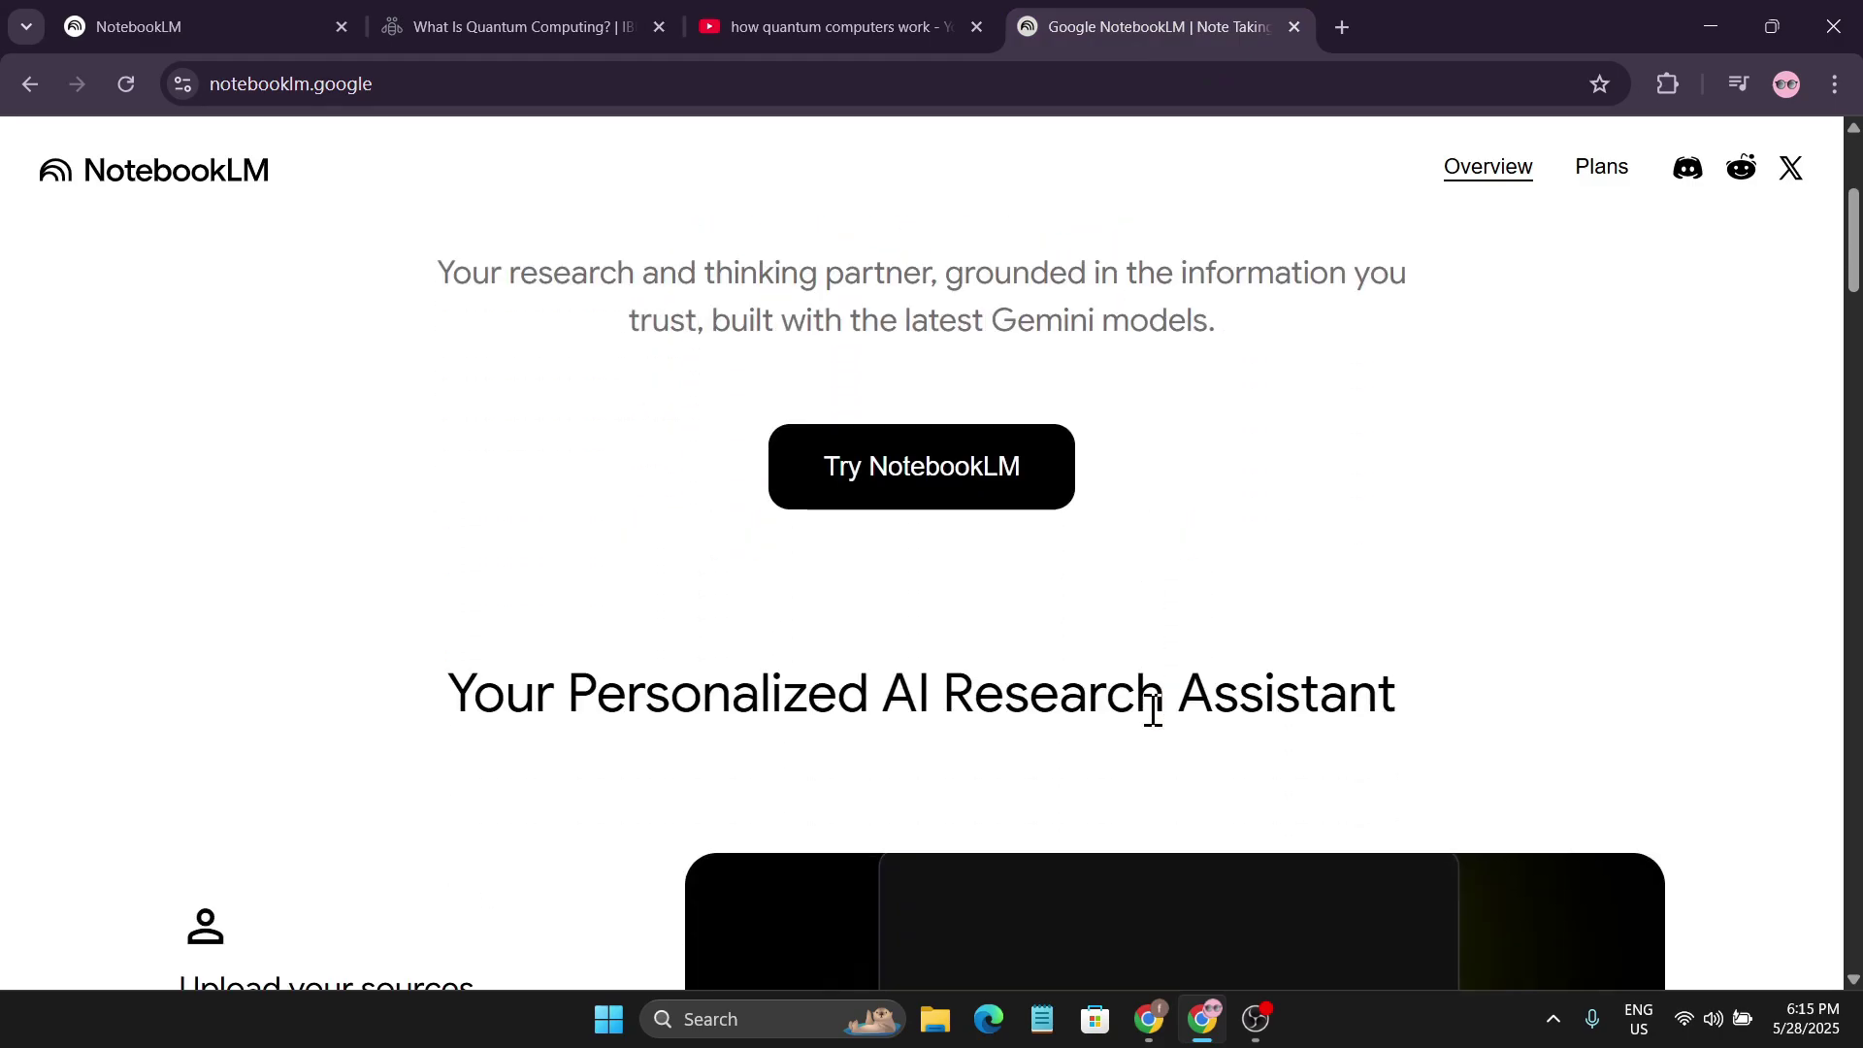
pyautogui.scroll(2, 1152, 708)
pyautogui.scroll(-1, 1151, 718)
pyautogui.scroll(-10, 1152, 713)
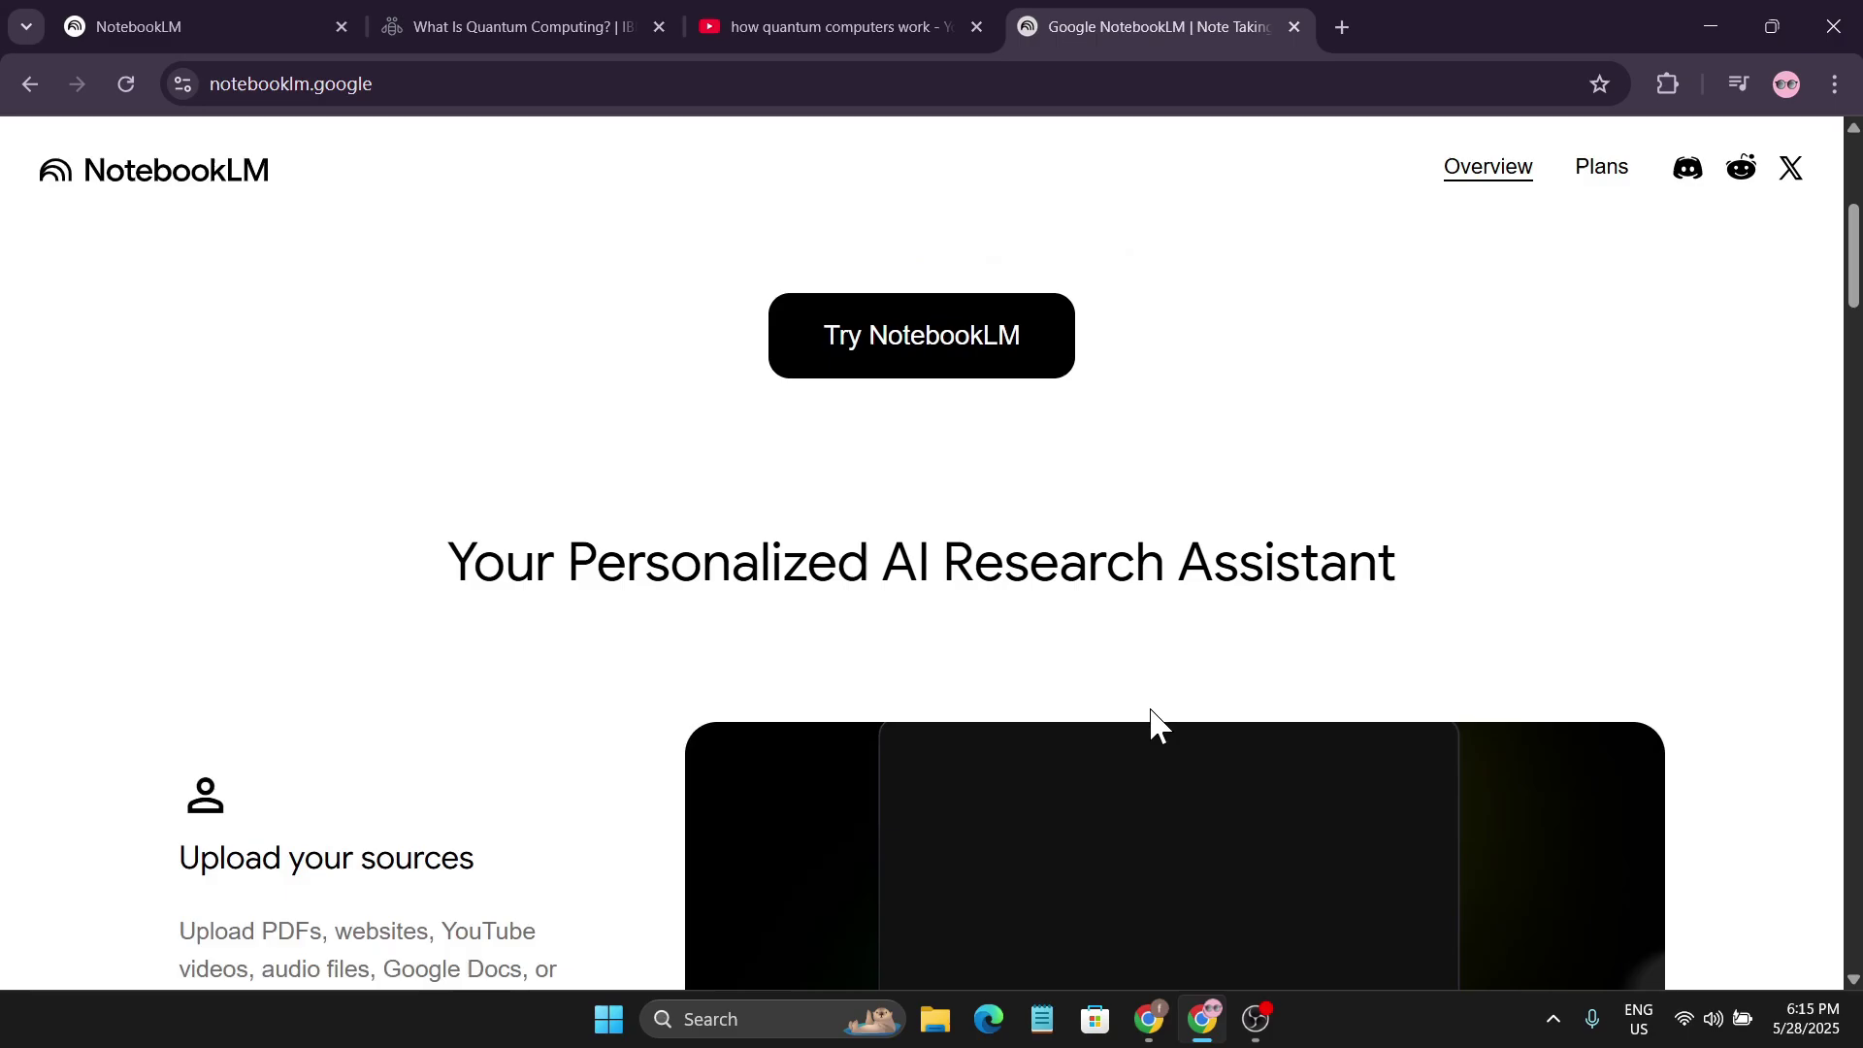
pyautogui.scroll(3, 1147, 720)
pyautogui.scroll(-18, 1146, 723)
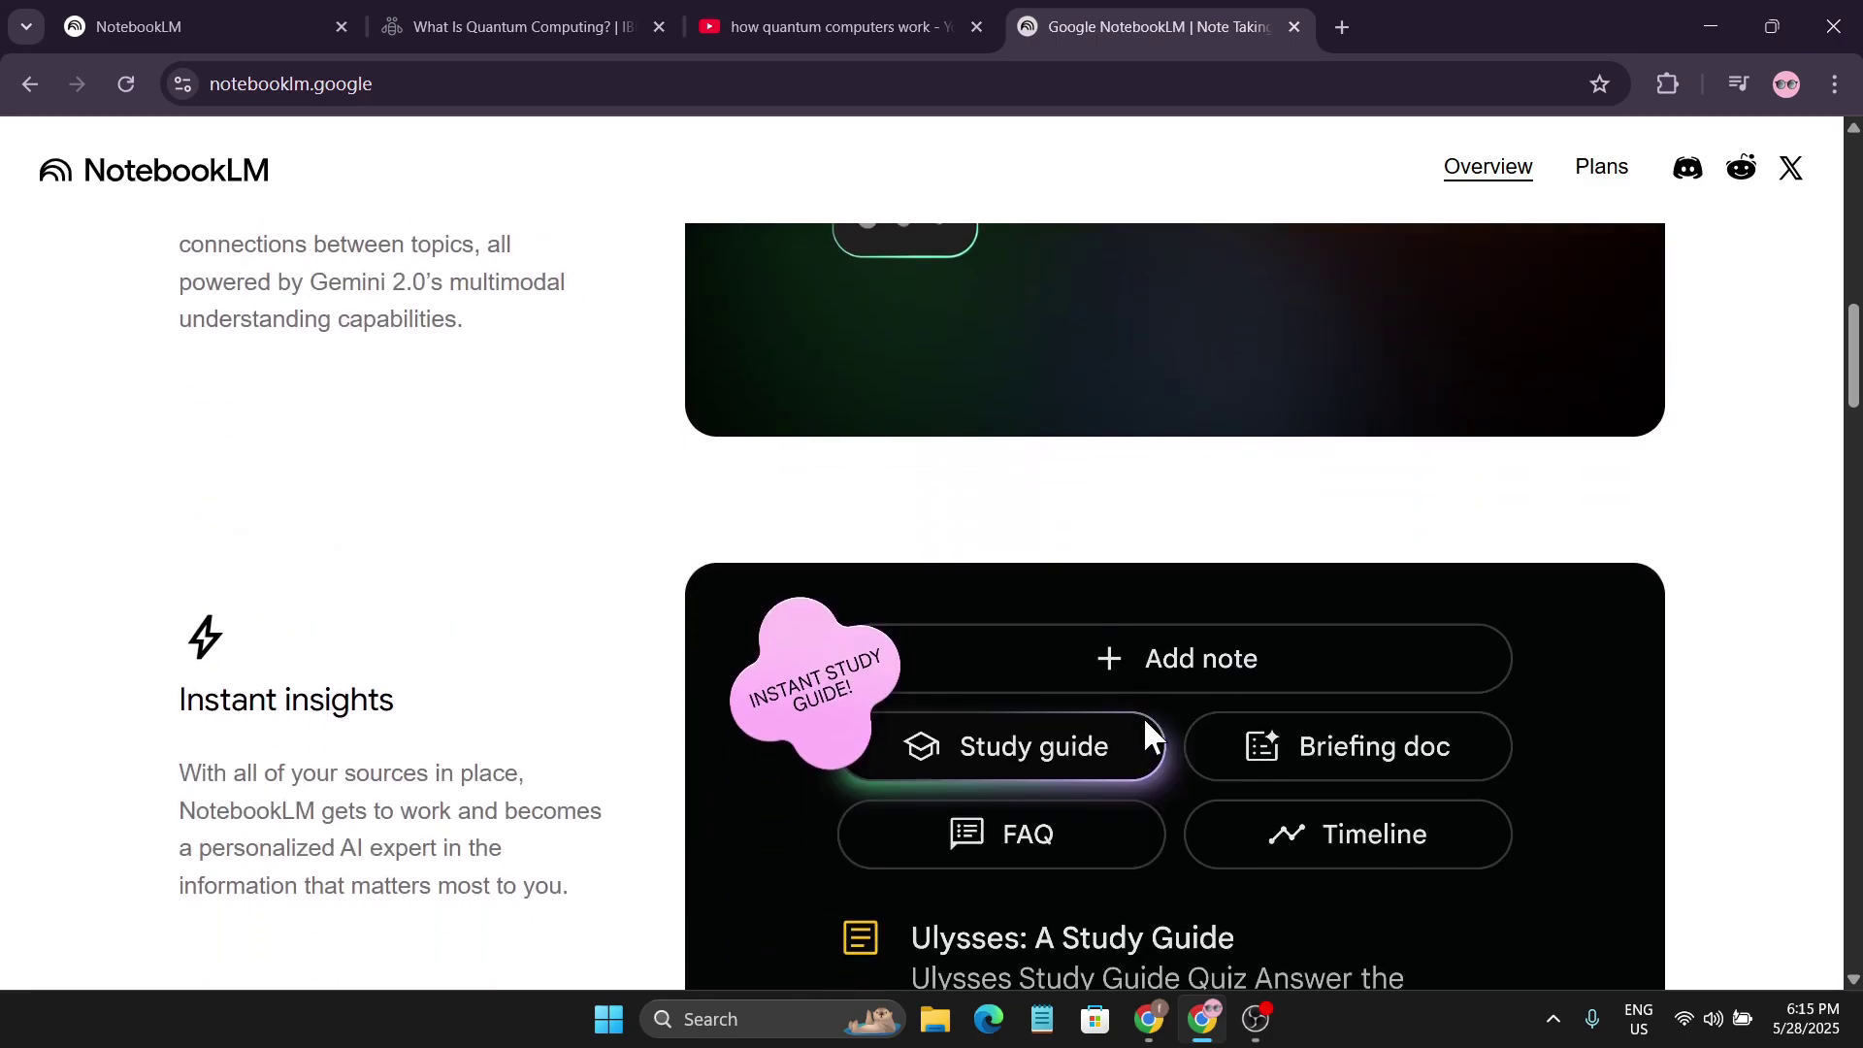
pyautogui.scroll(7, 1147, 723)
pyautogui.scroll(20, 1146, 721)
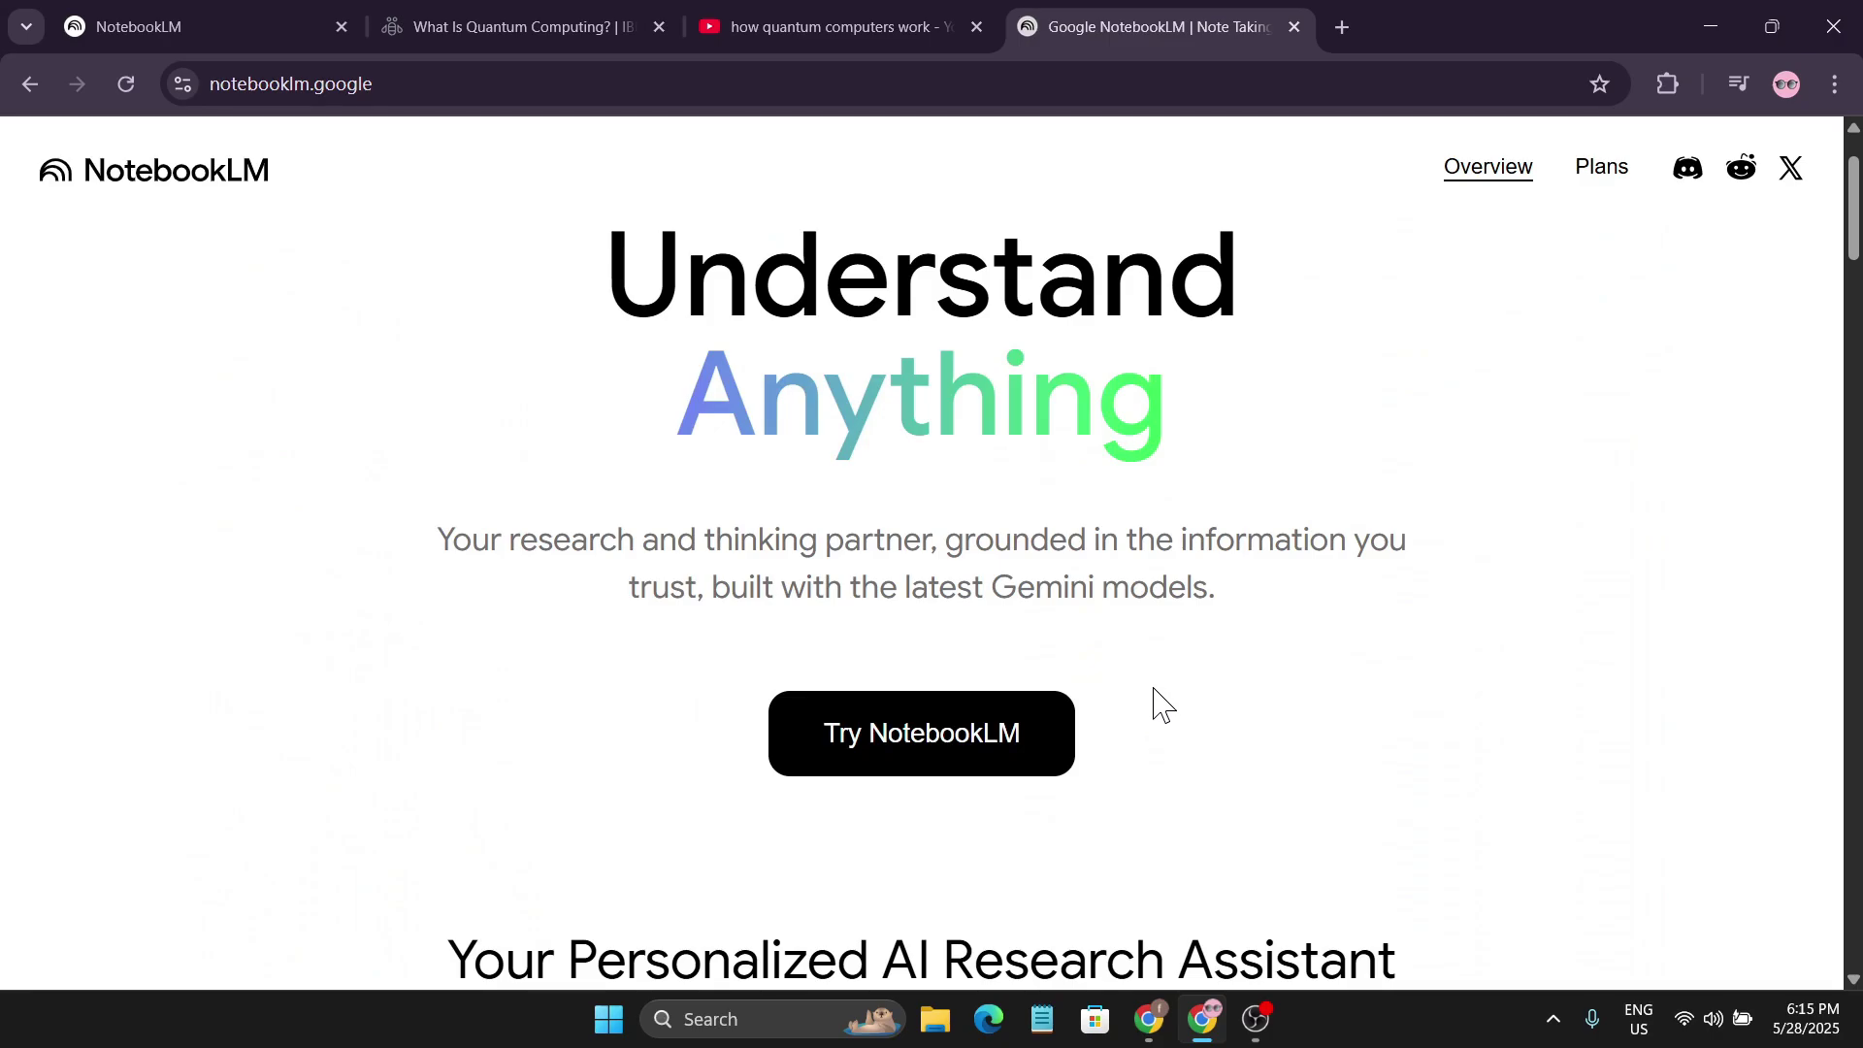
pyautogui.scroll(-9, 1164, 733)
pyautogui.scroll(-12, 1164, 734)
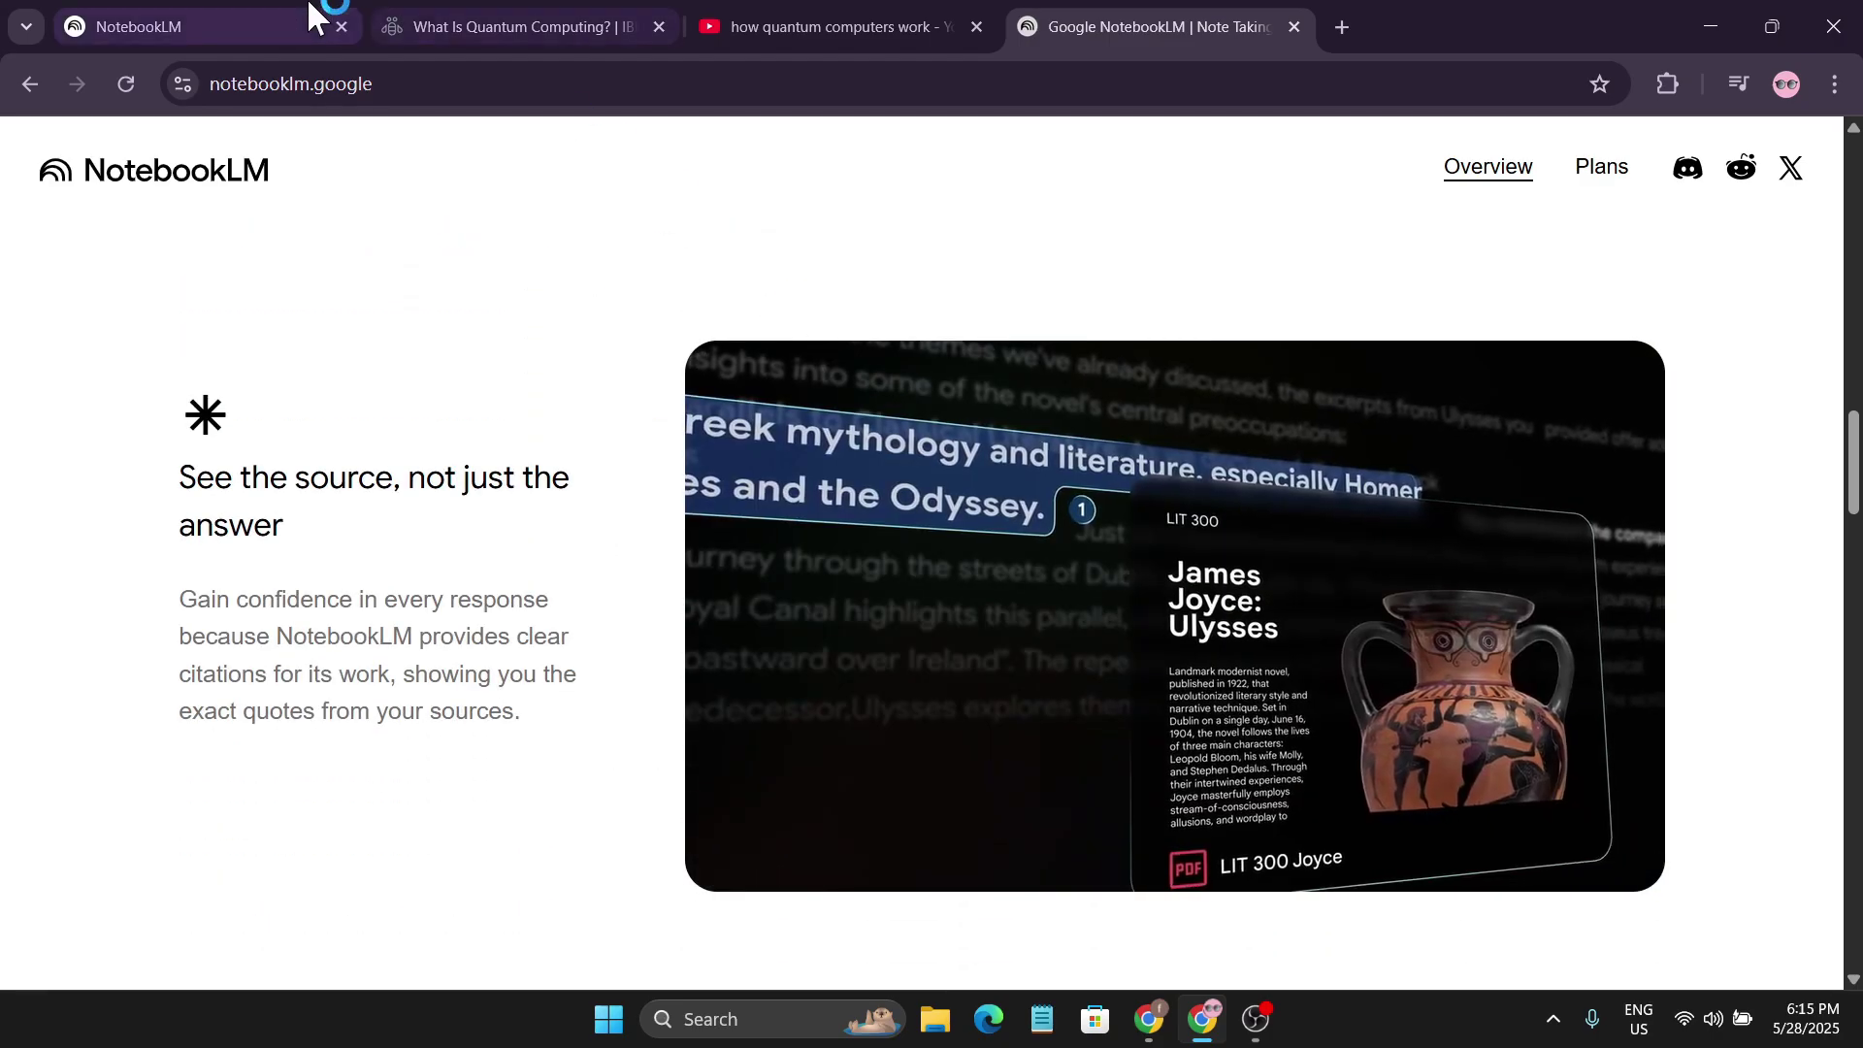
# Open the 'What Is Quantum Computing? | IBM' notebook from the notebook list.
pyautogui.click(140, 19)
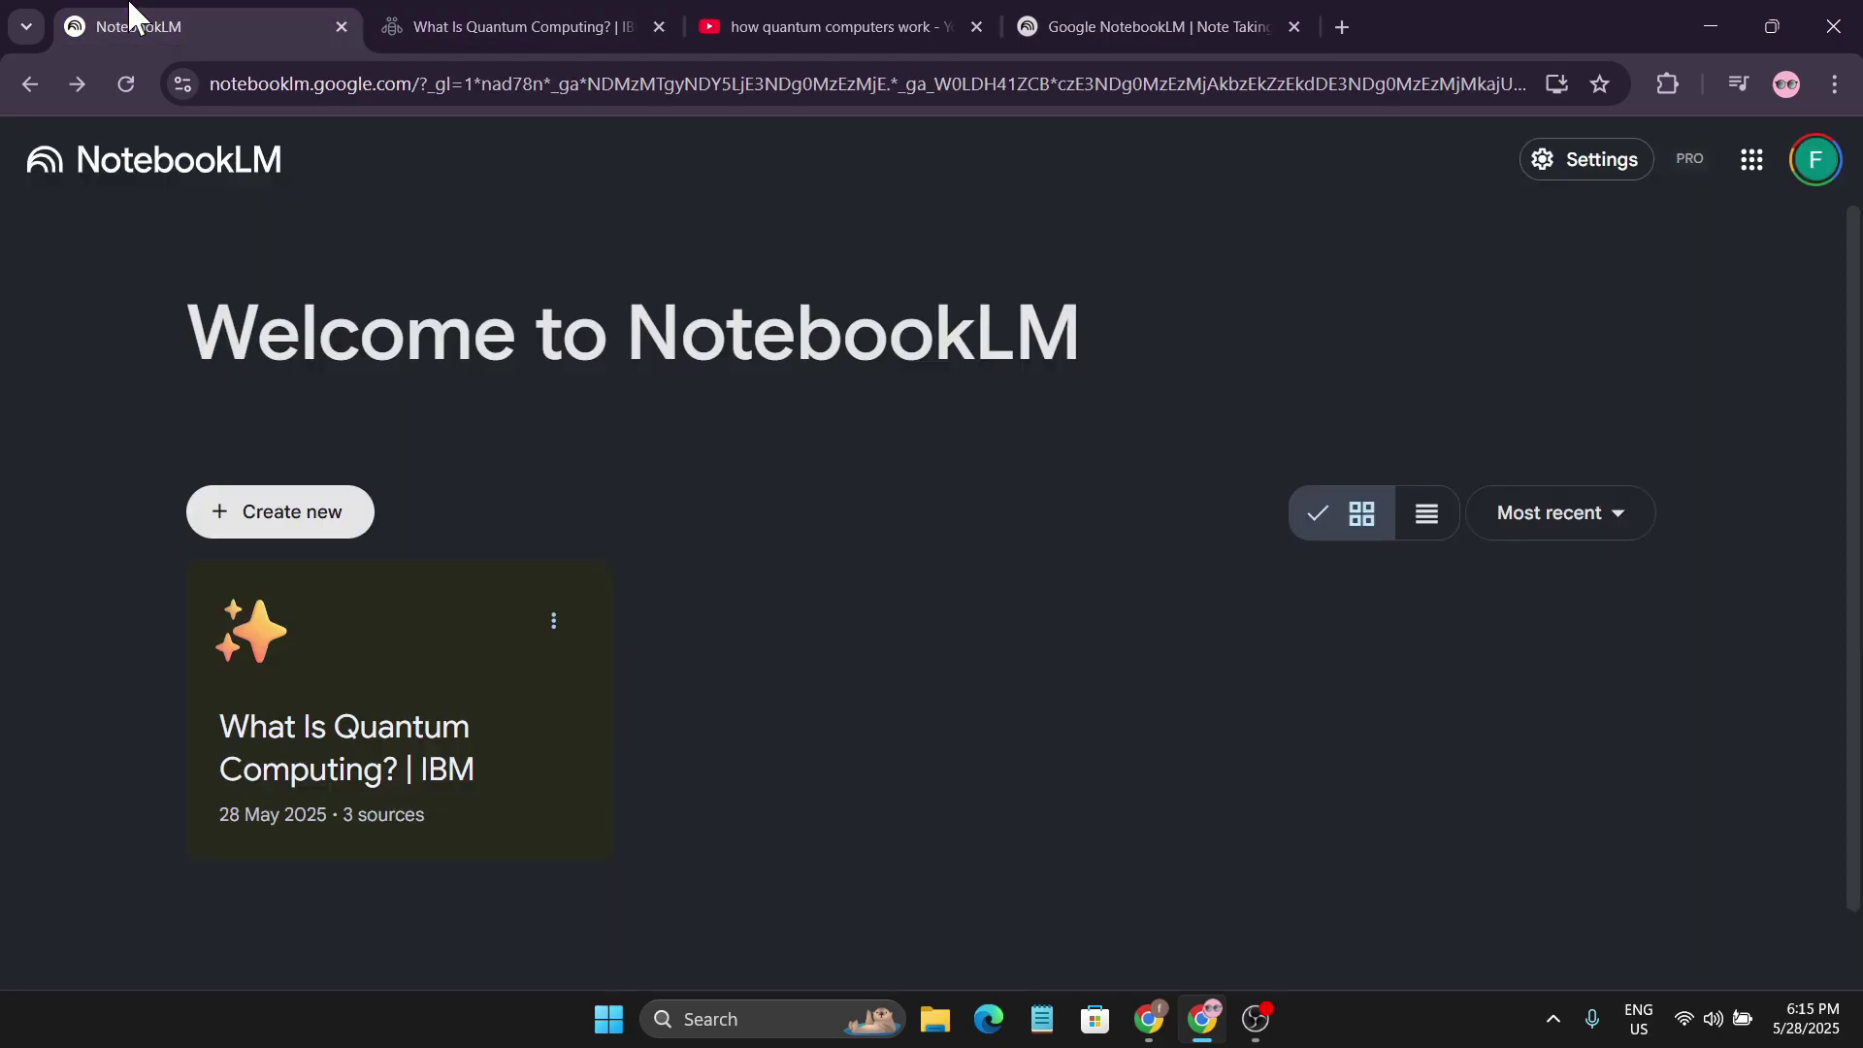
pyautogui.click(354, 724)
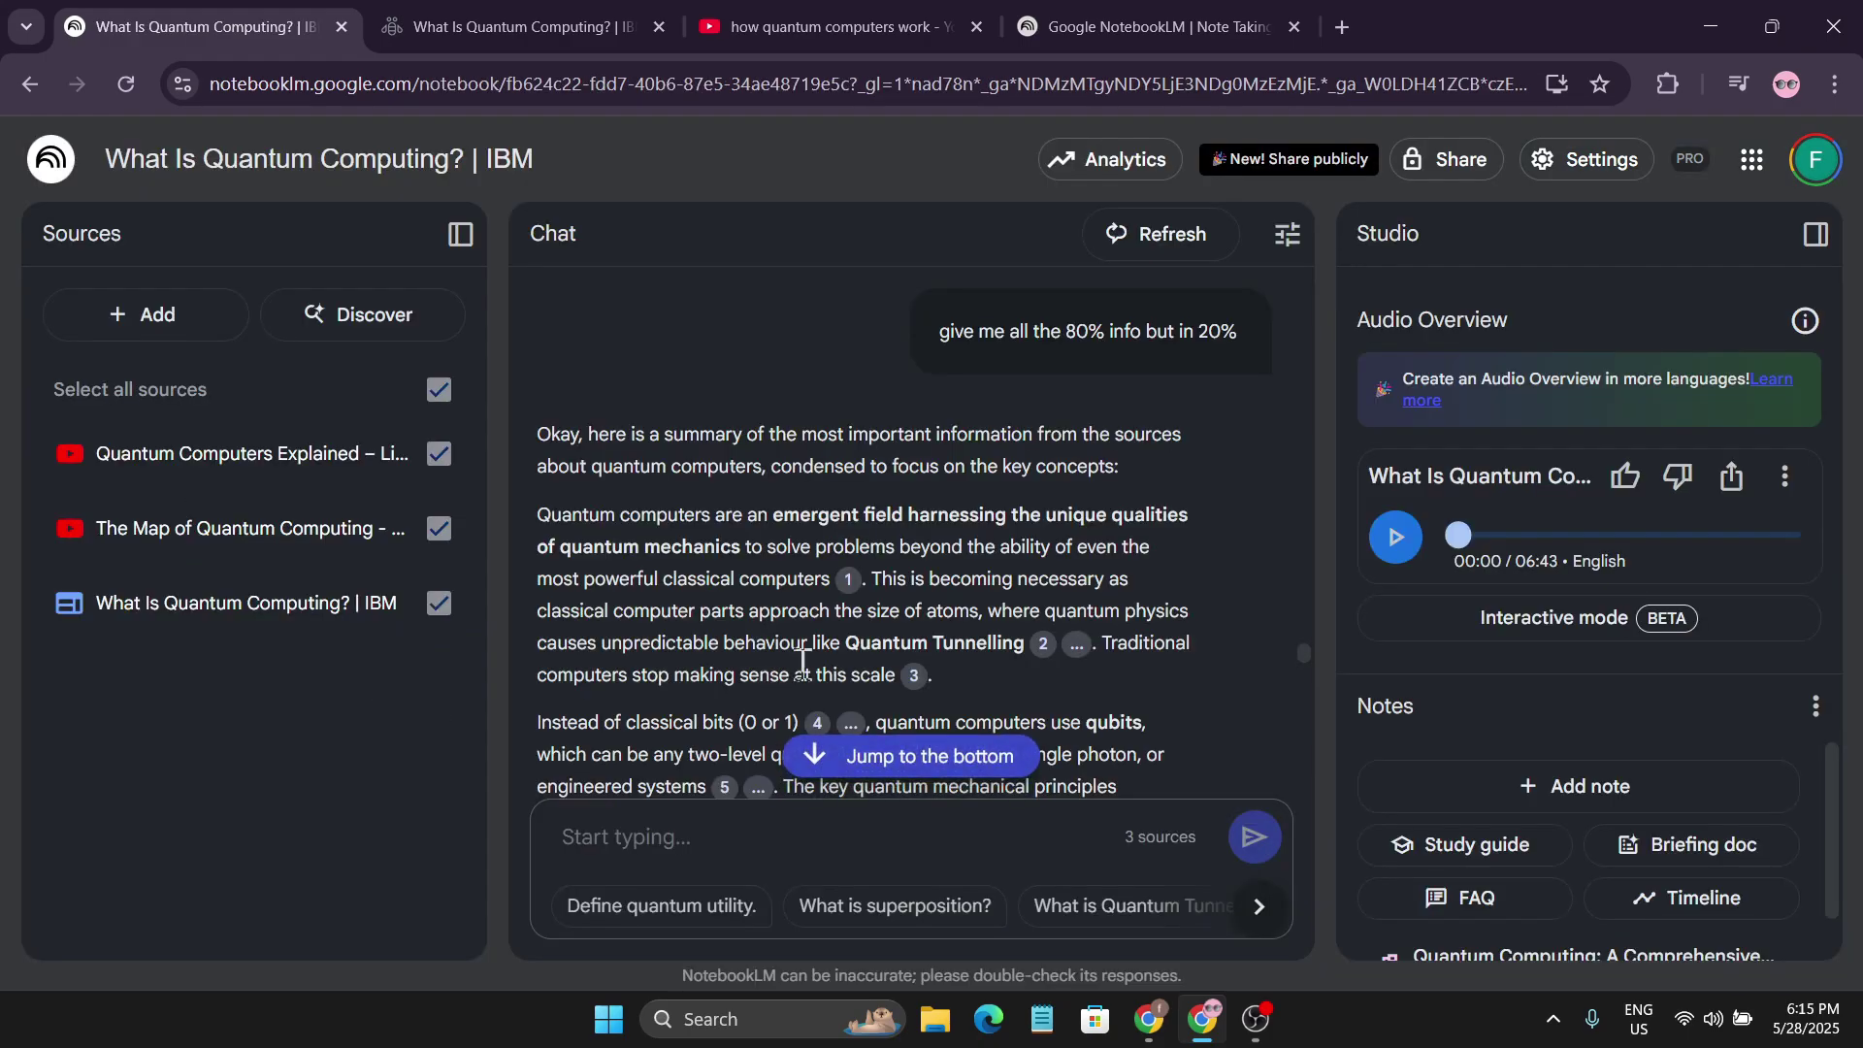
pyautogui.scroll(10, 766, 669)
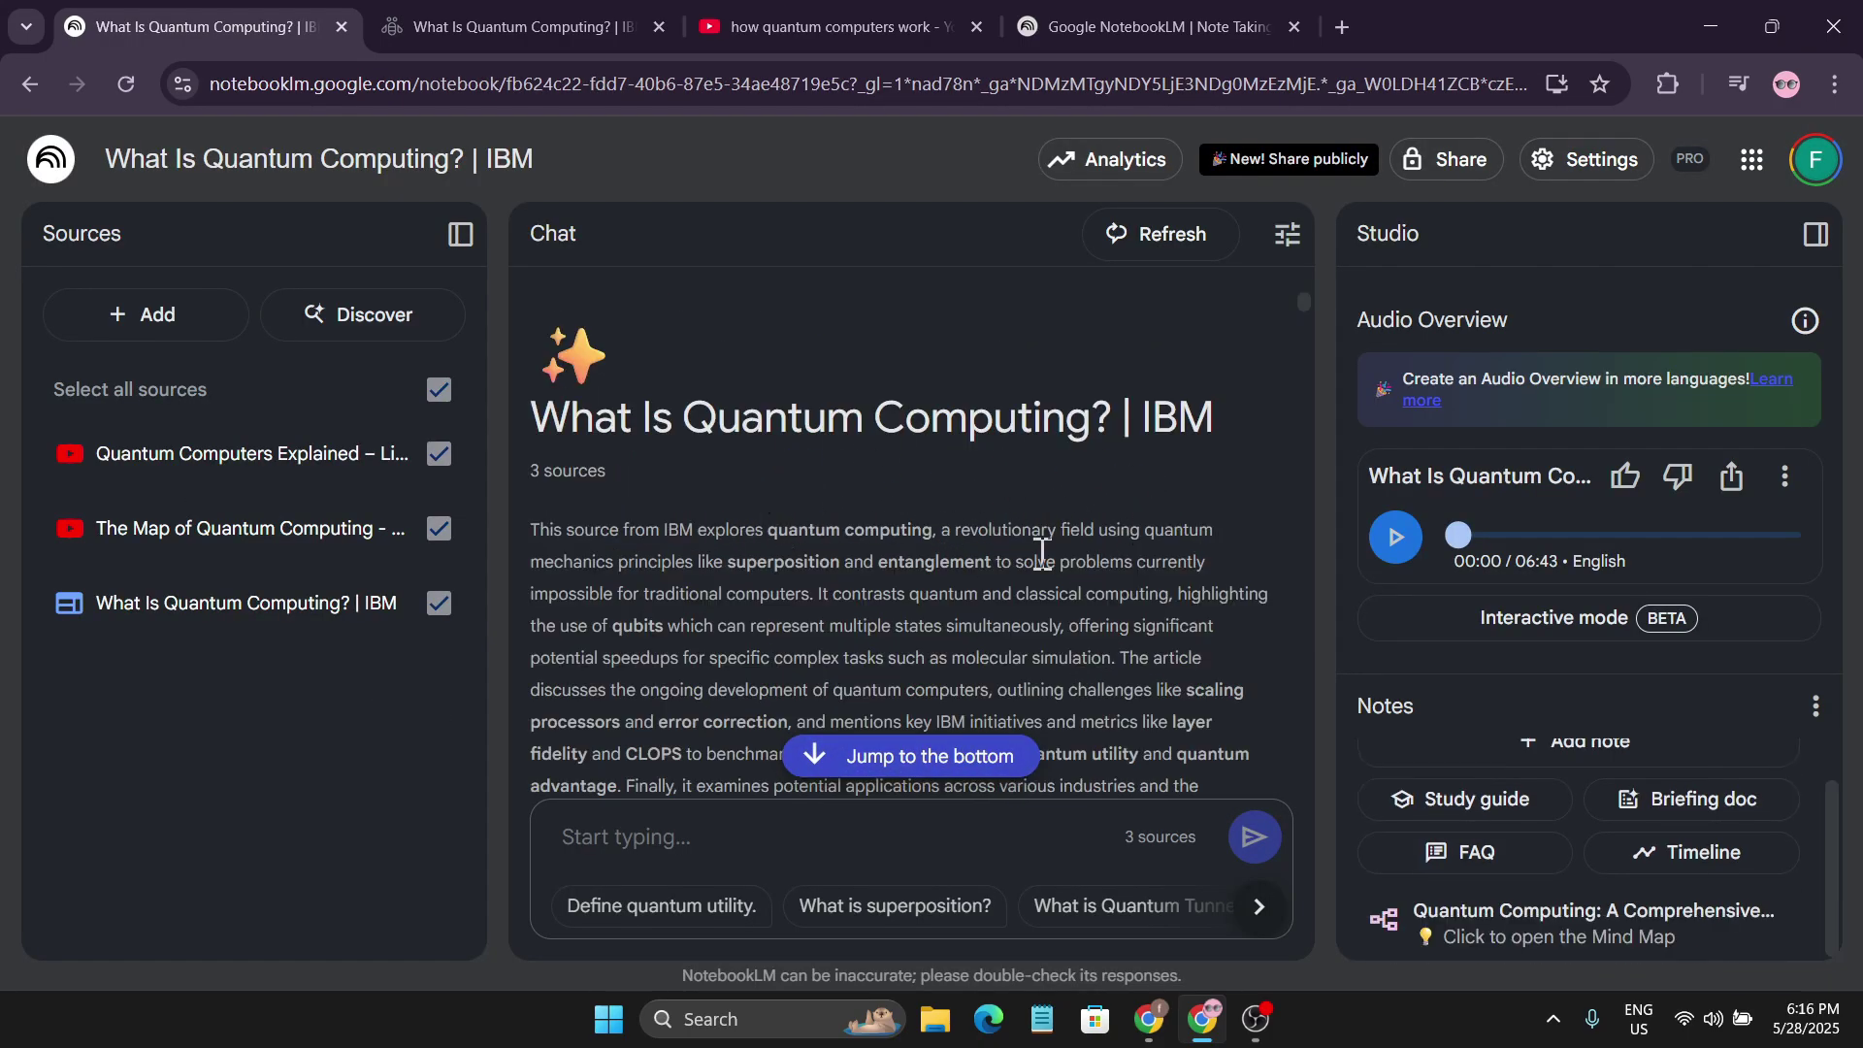
# View the mind map zoomed out two steps with the Classical Computers branch expanded, then close it.
pyautogui.click(1542, 914)
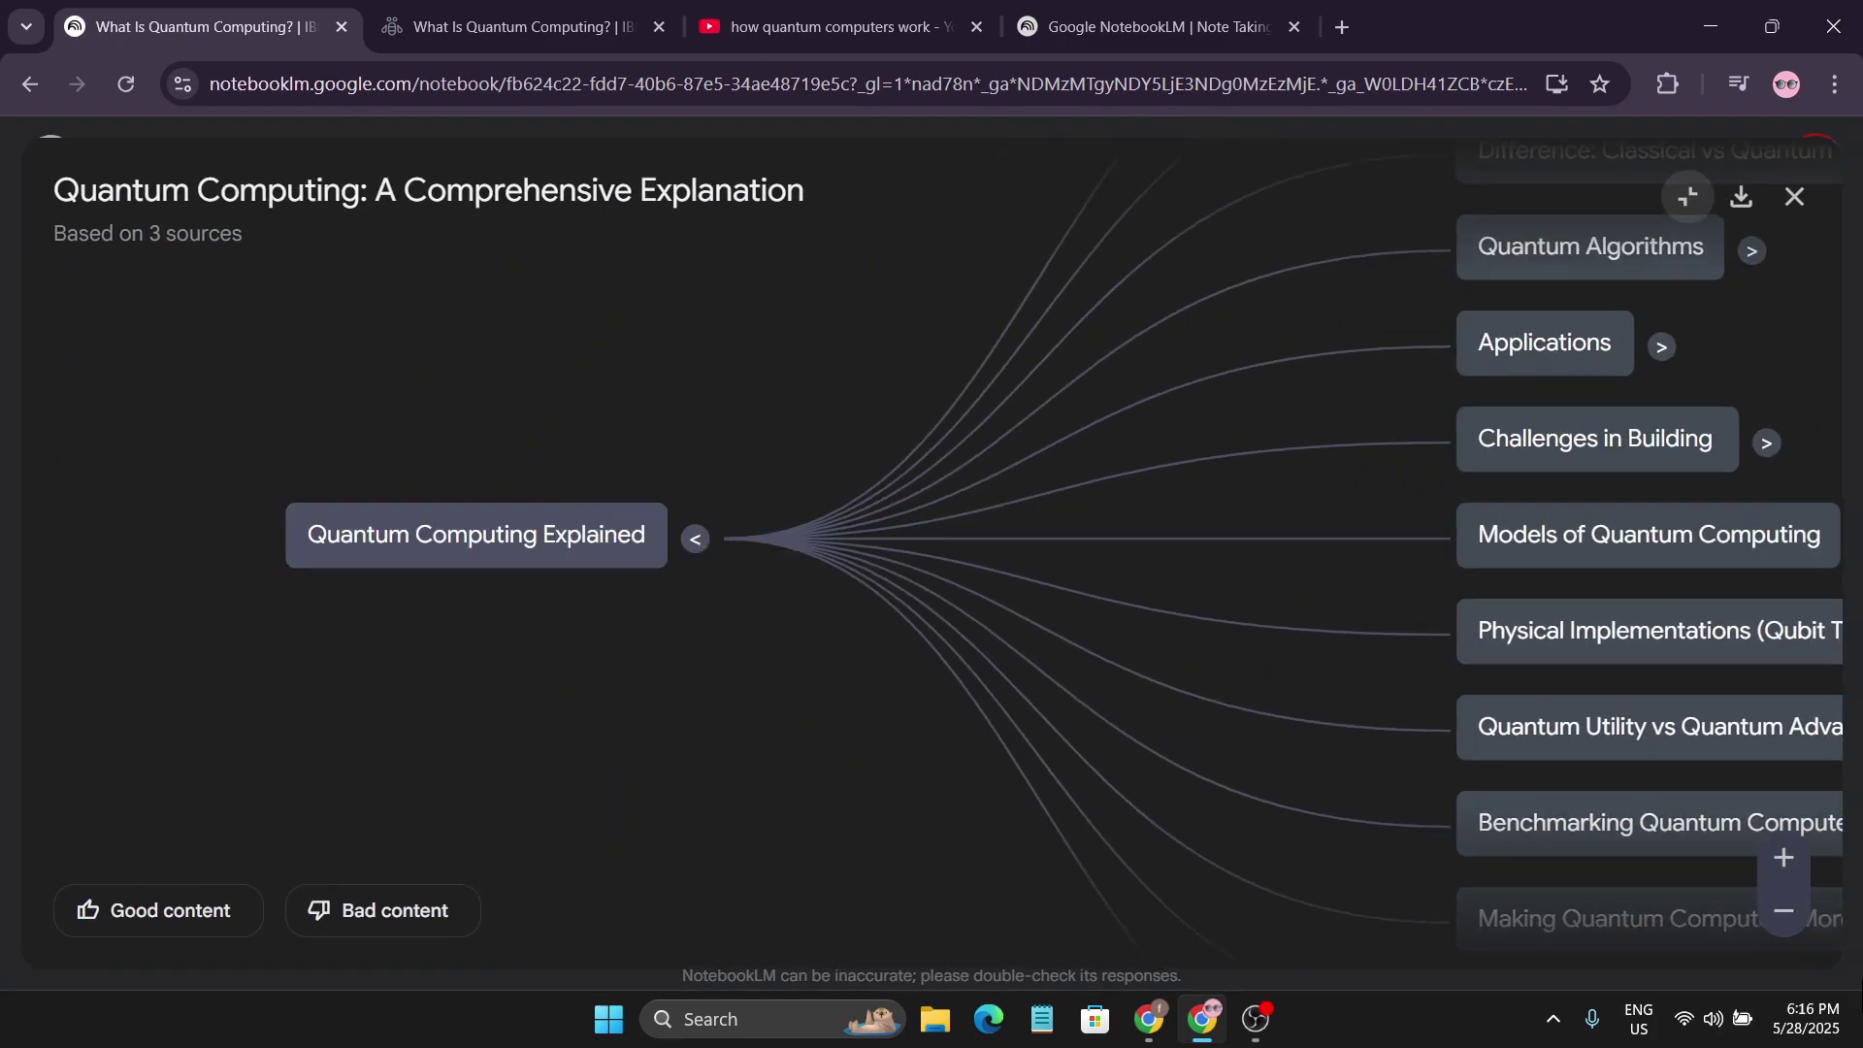
pyautogui.click(1781, 912)
pyautogui.click(1782, 912)
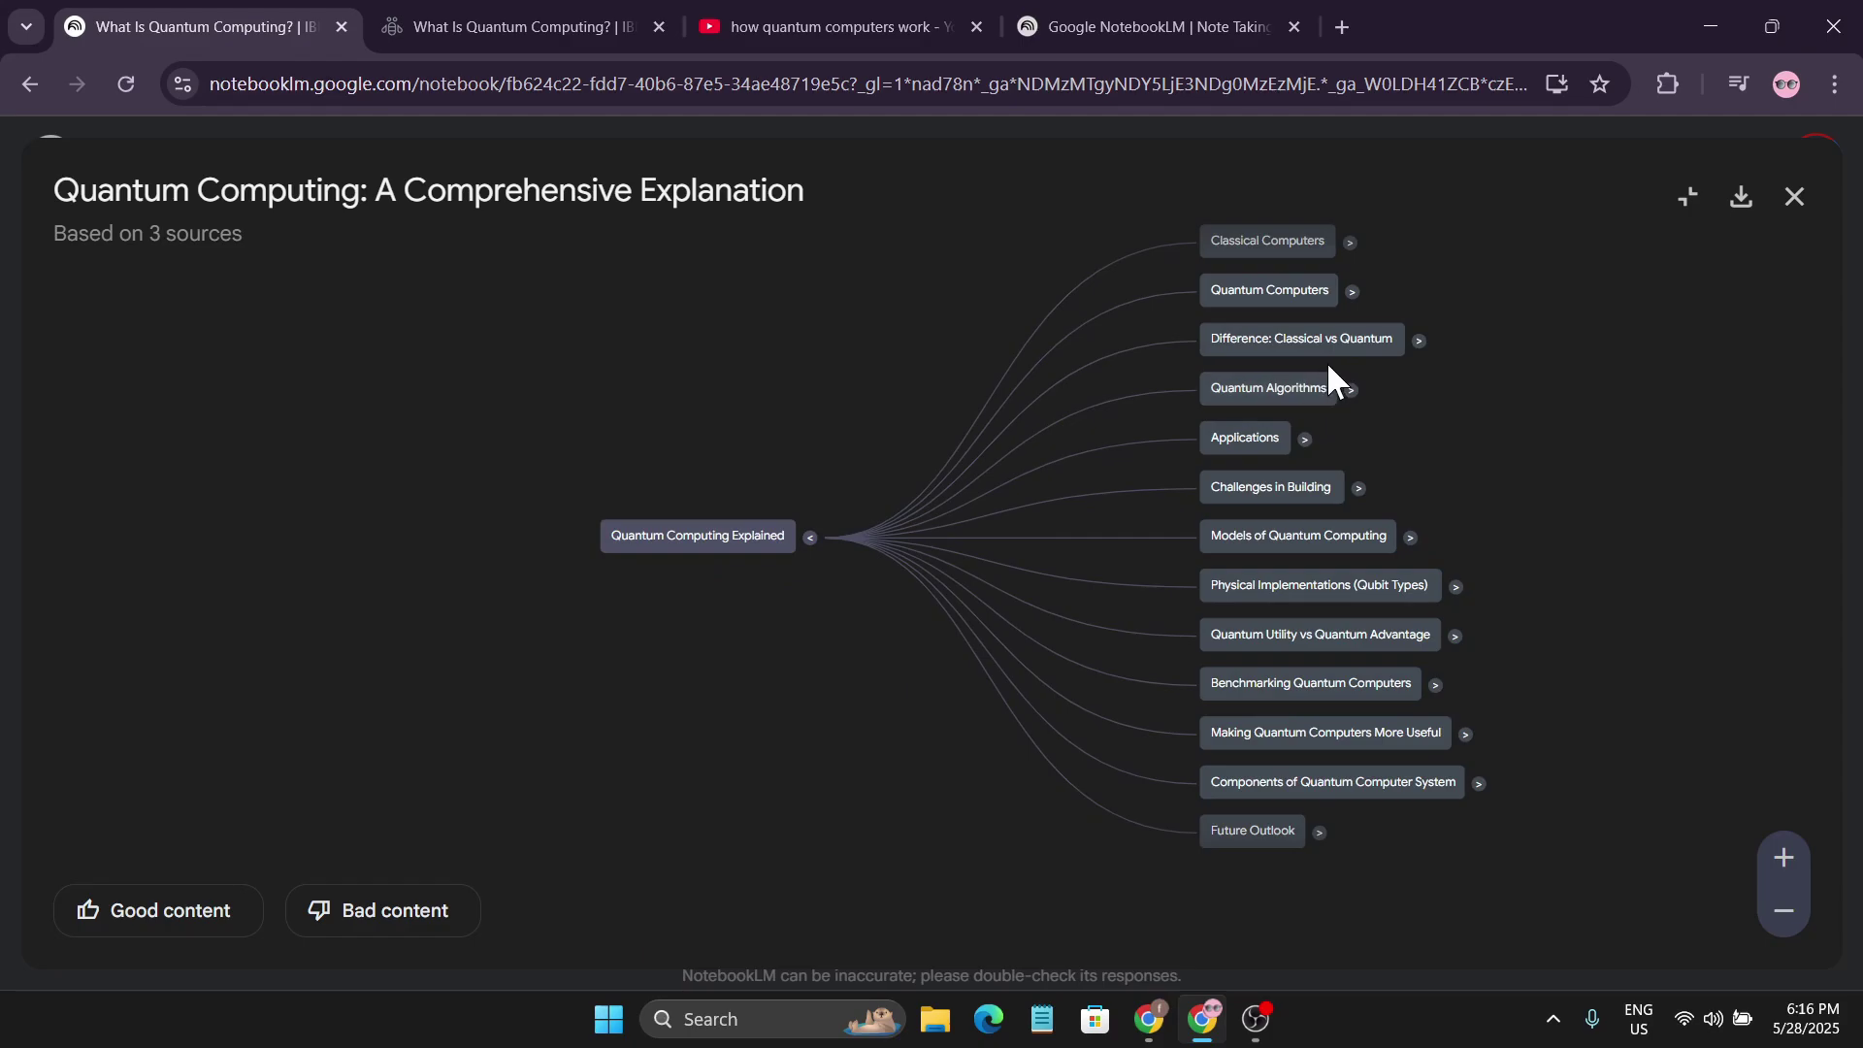
pyautogui.click(1349, 242)
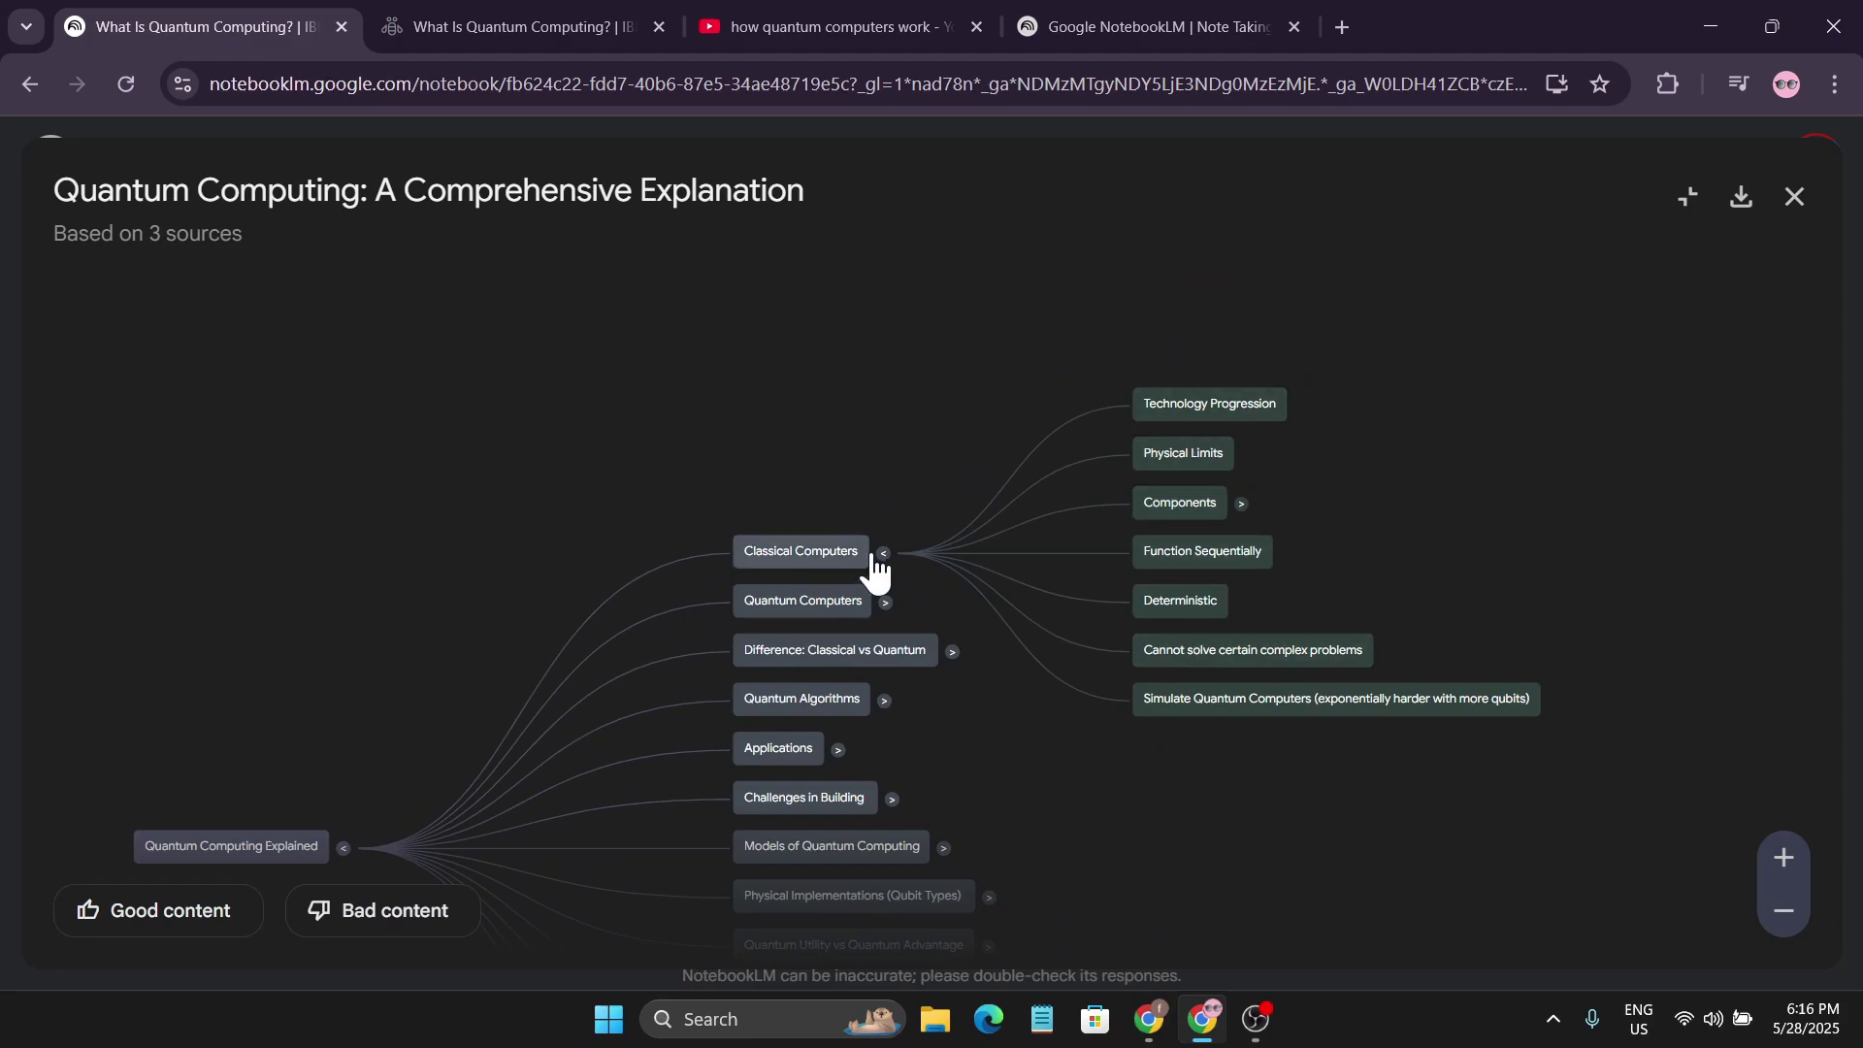
pyautogui.press('Escape')
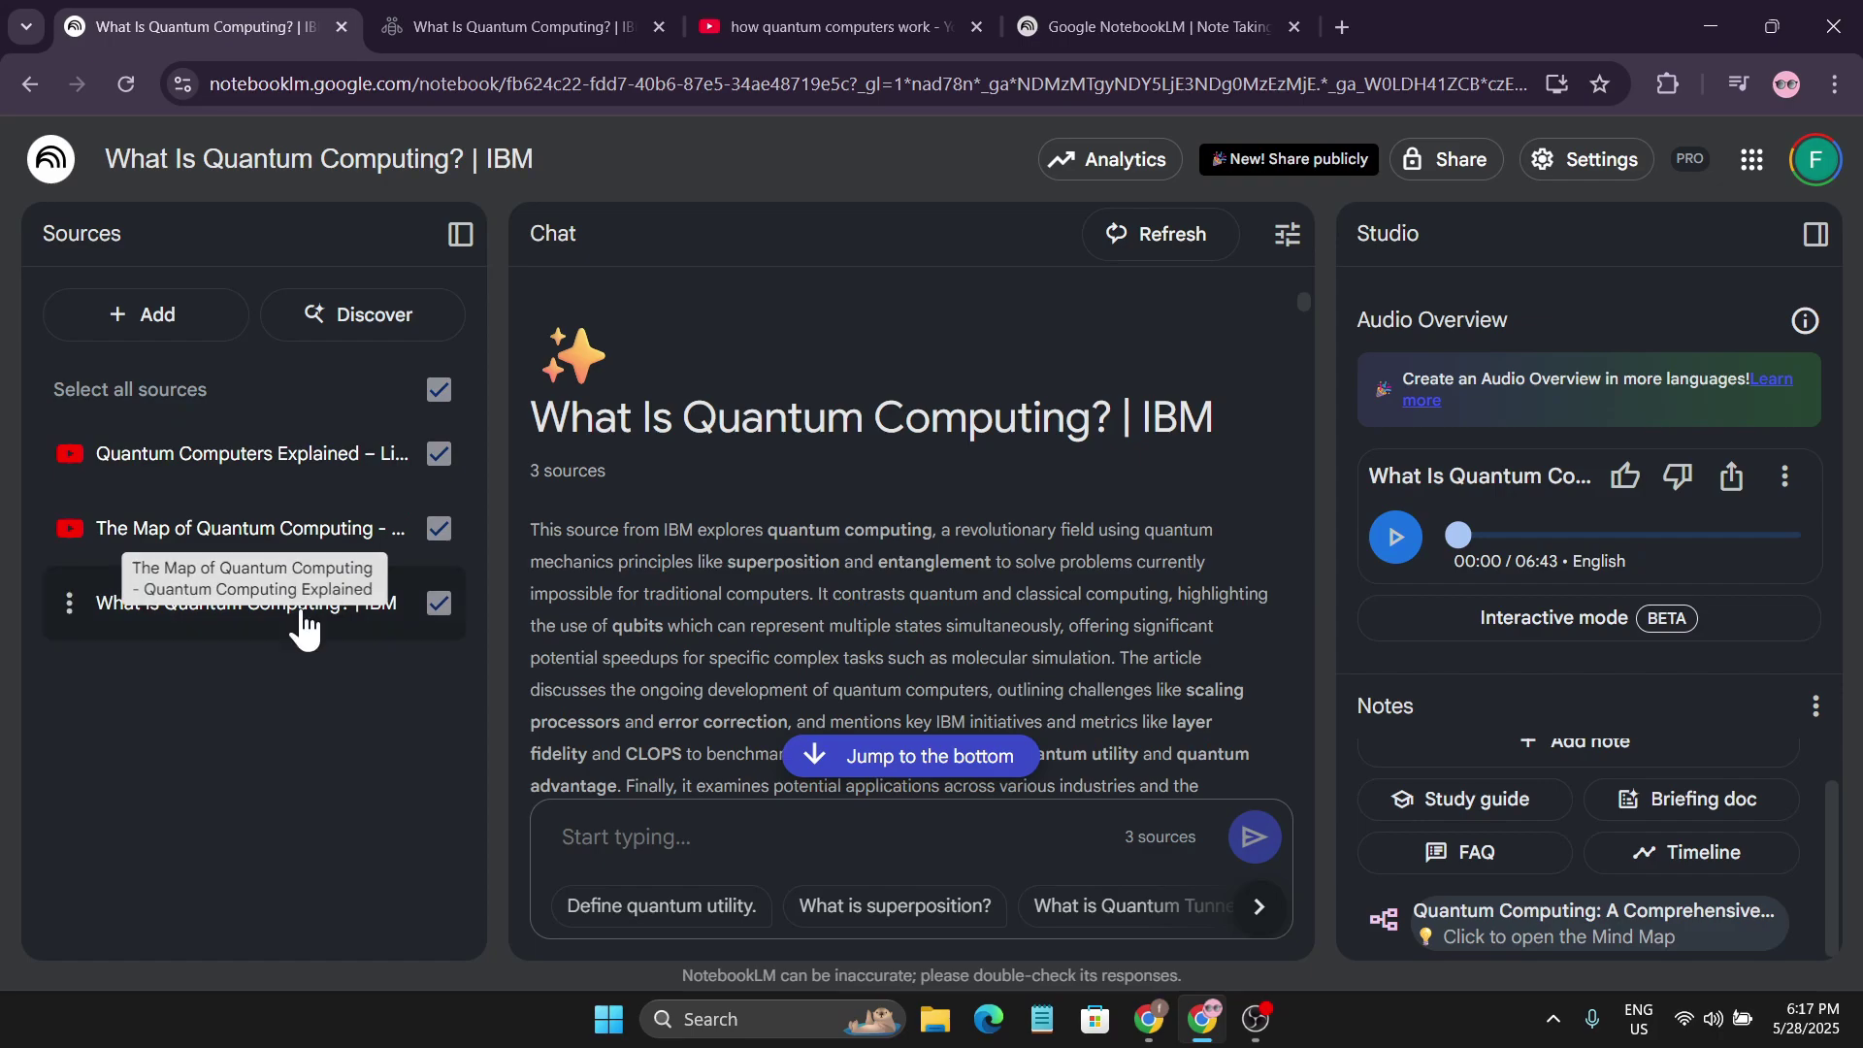
# Scroll through the notebook's chat summary, then go back to the NotebookLM home page.
pyautogui.scroll(-10, 1031, 557)
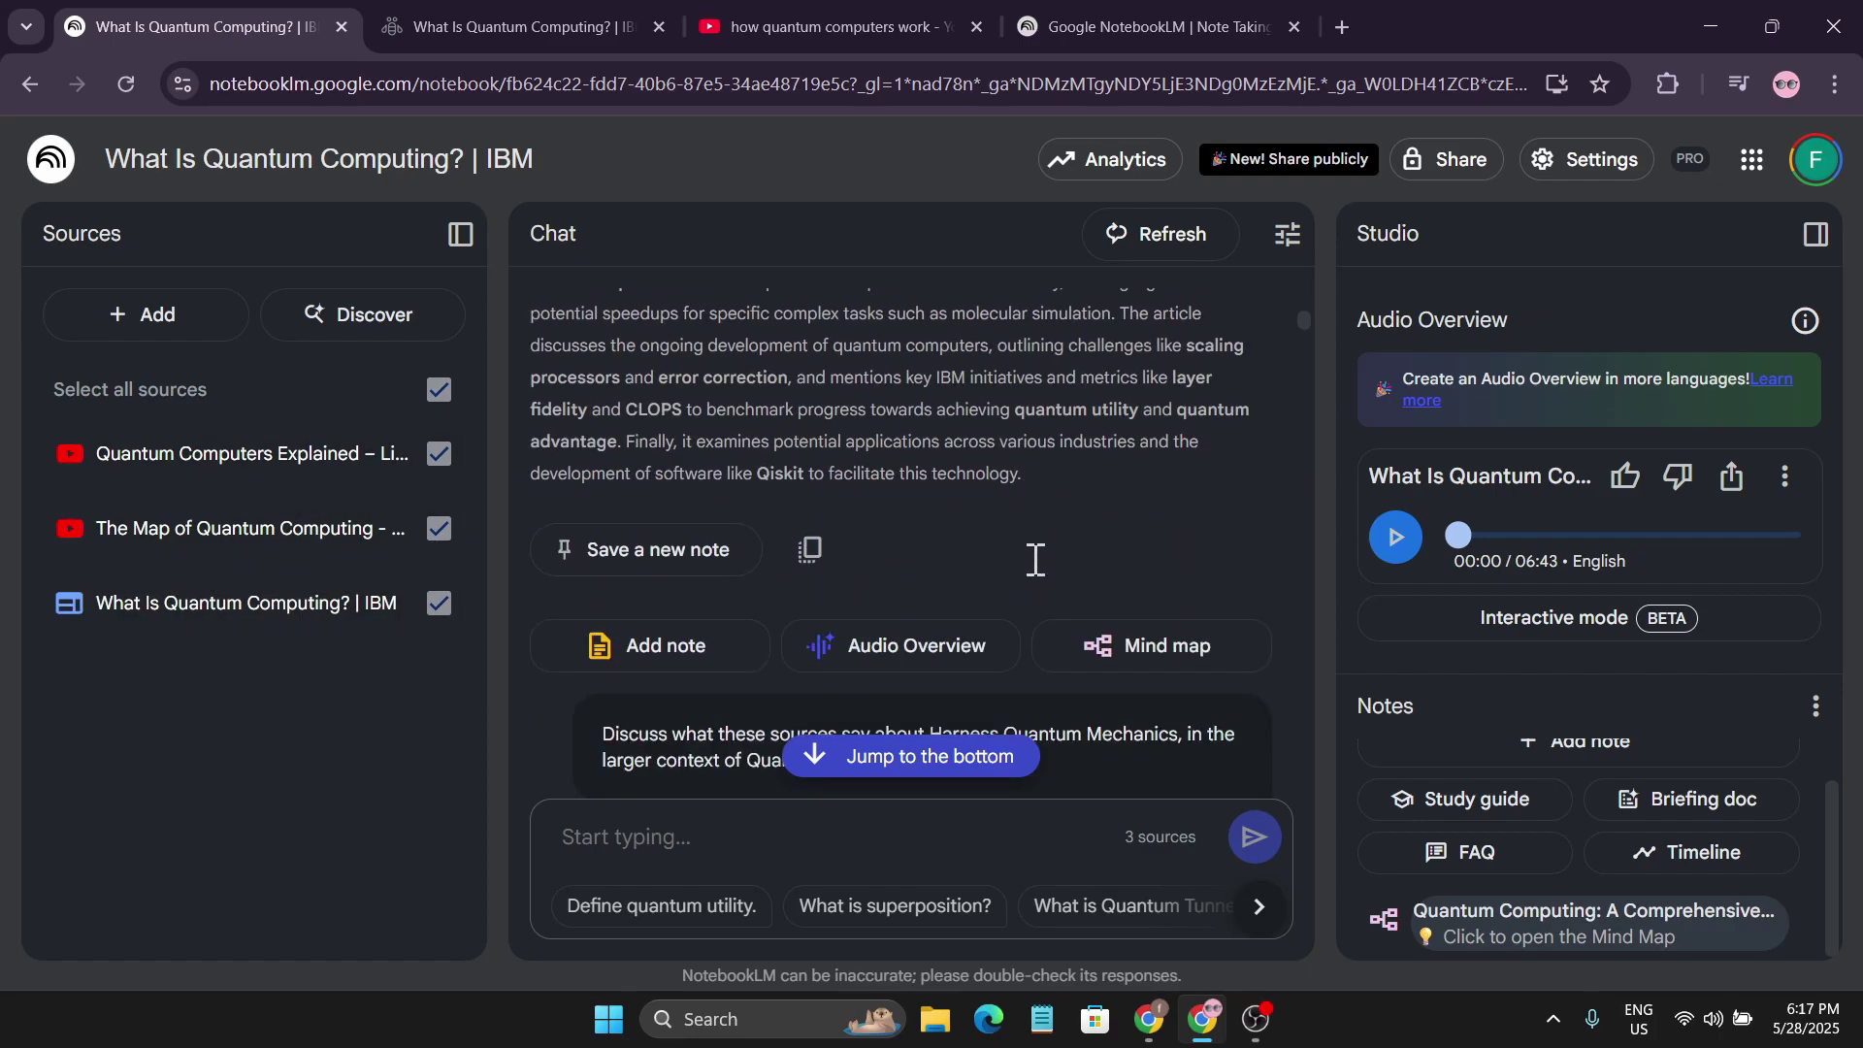
pyautogui.scroll(5, 1034, 561)
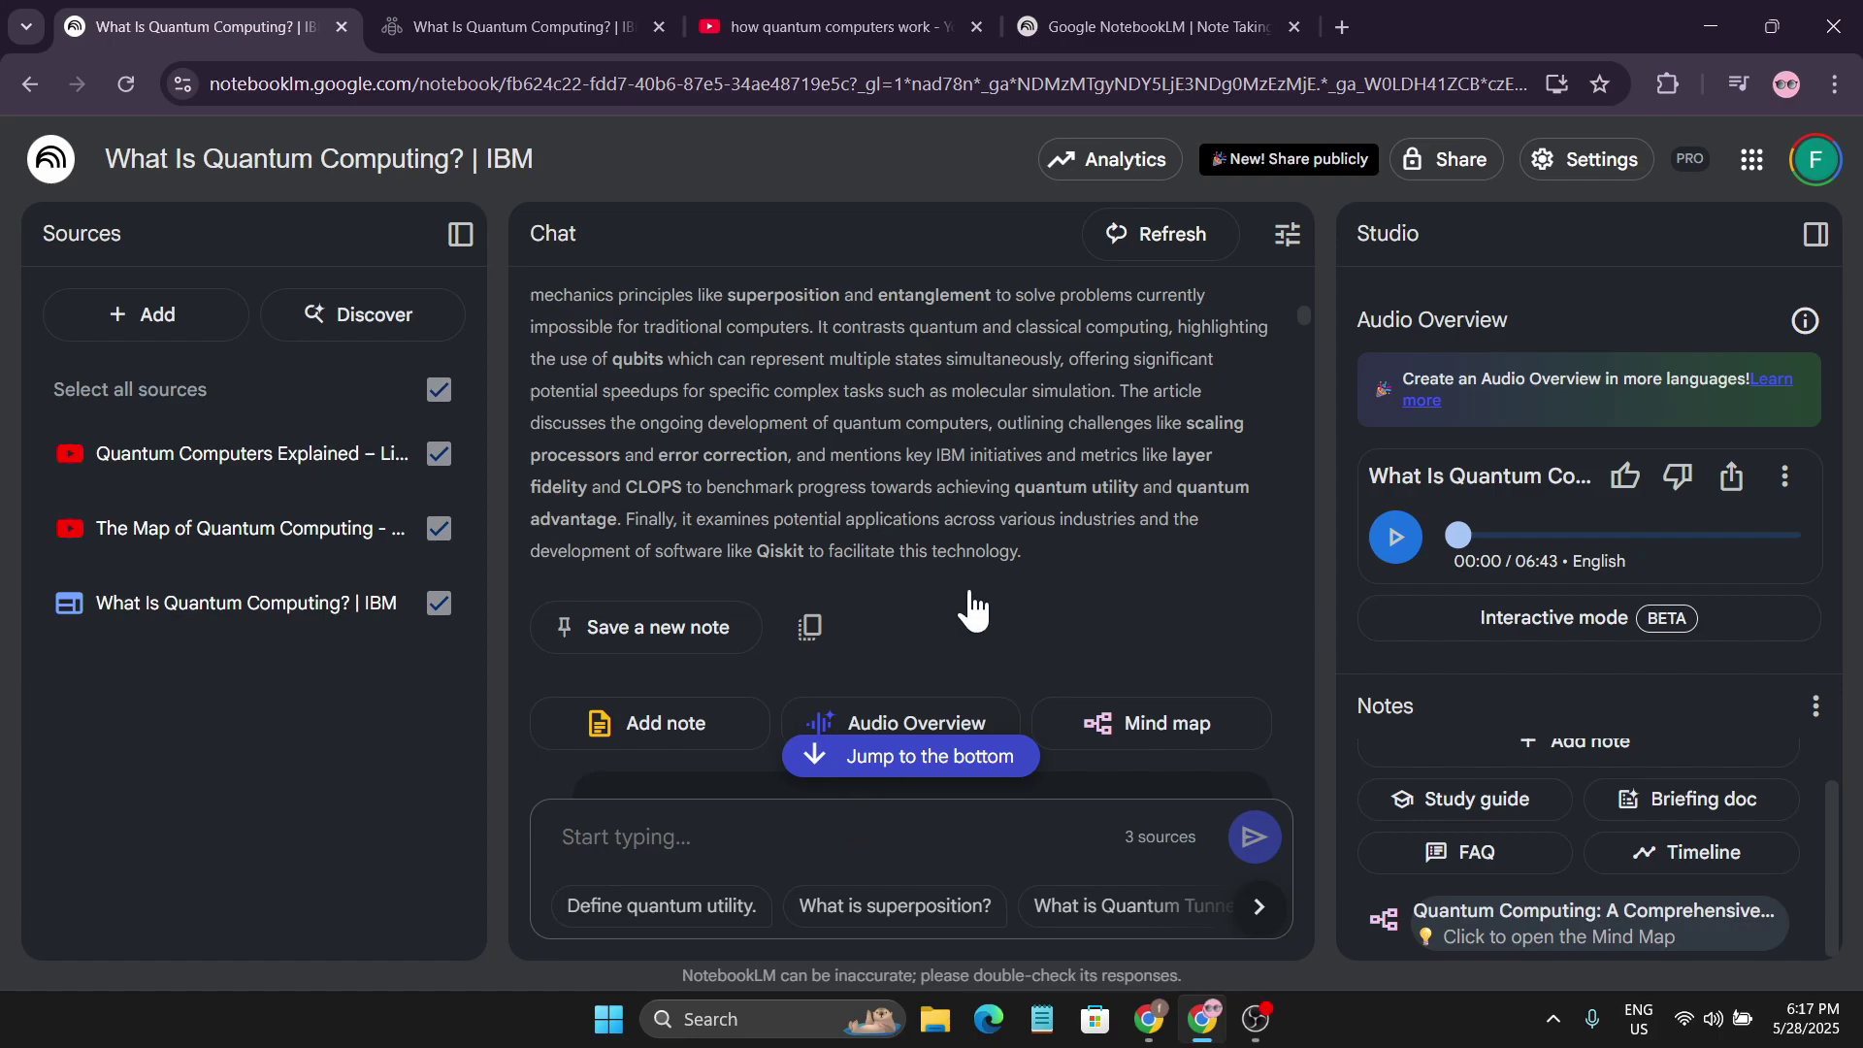
pyautogui.scroll(3, 1199, 530)
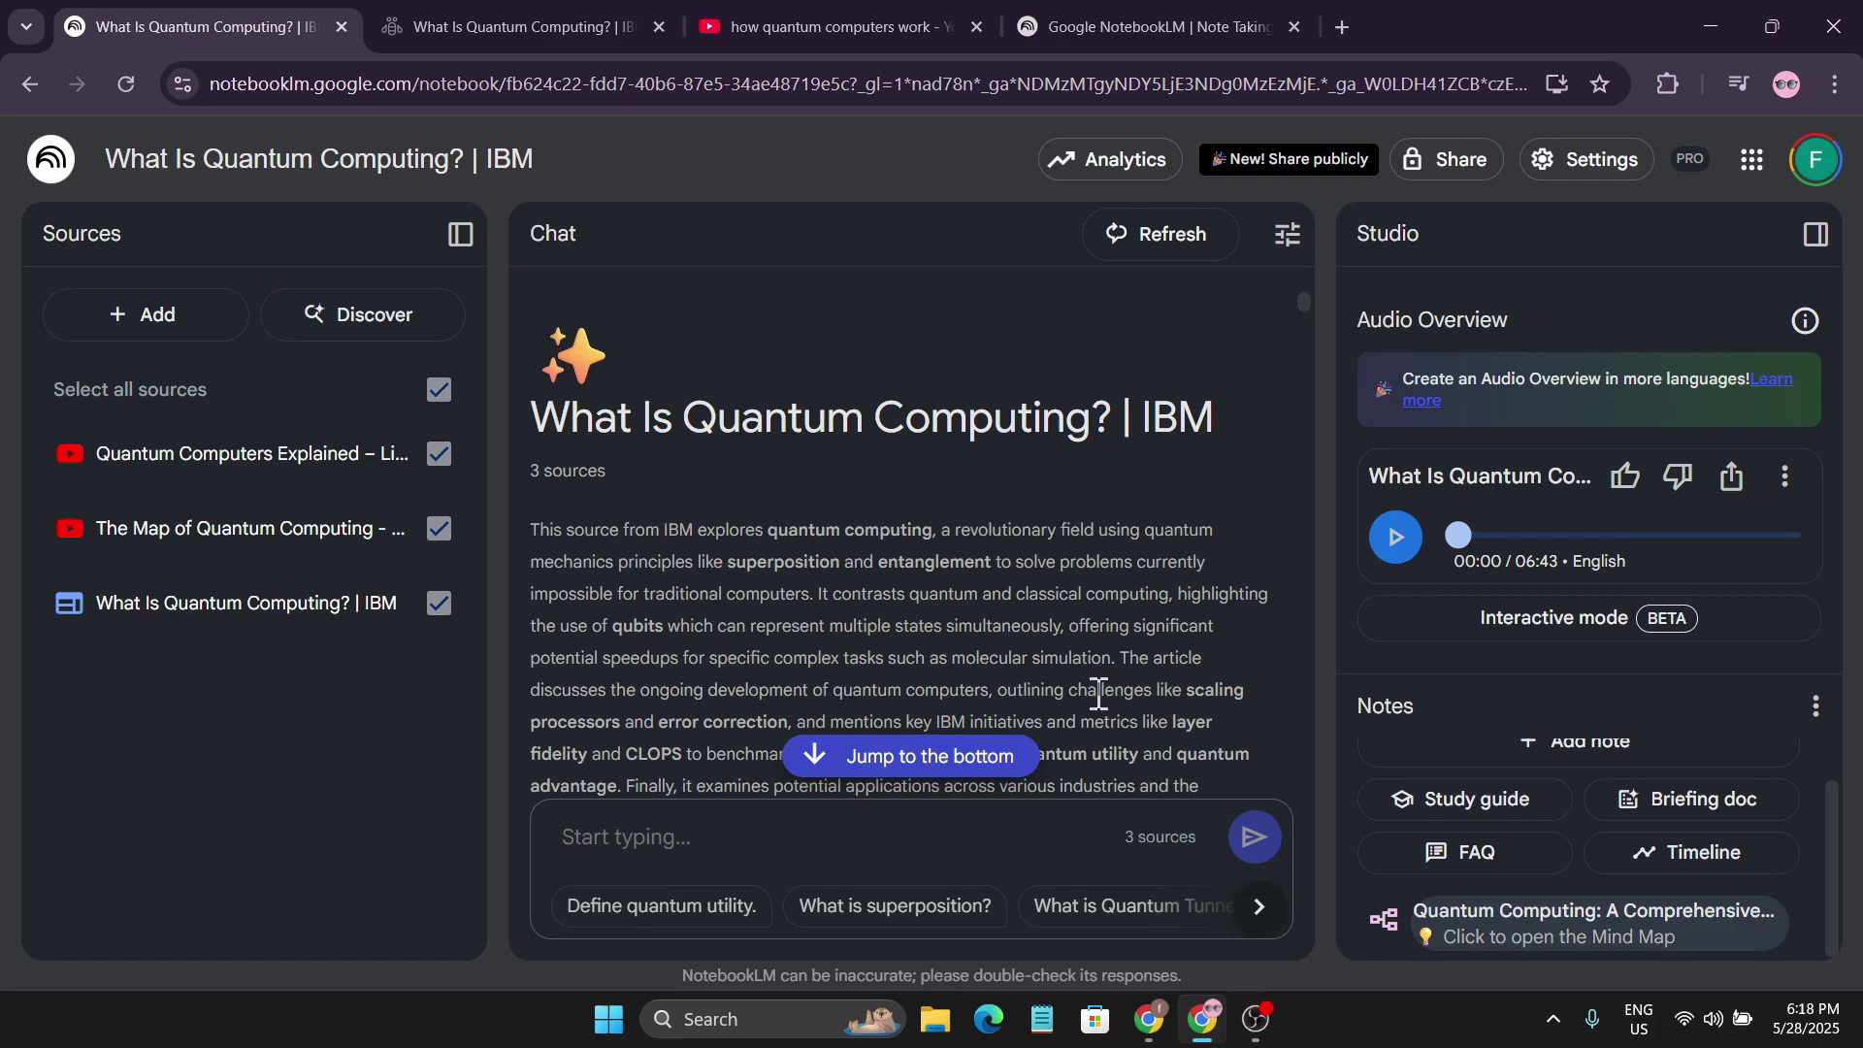
pyautogui.hotkey('alt', 'Left')
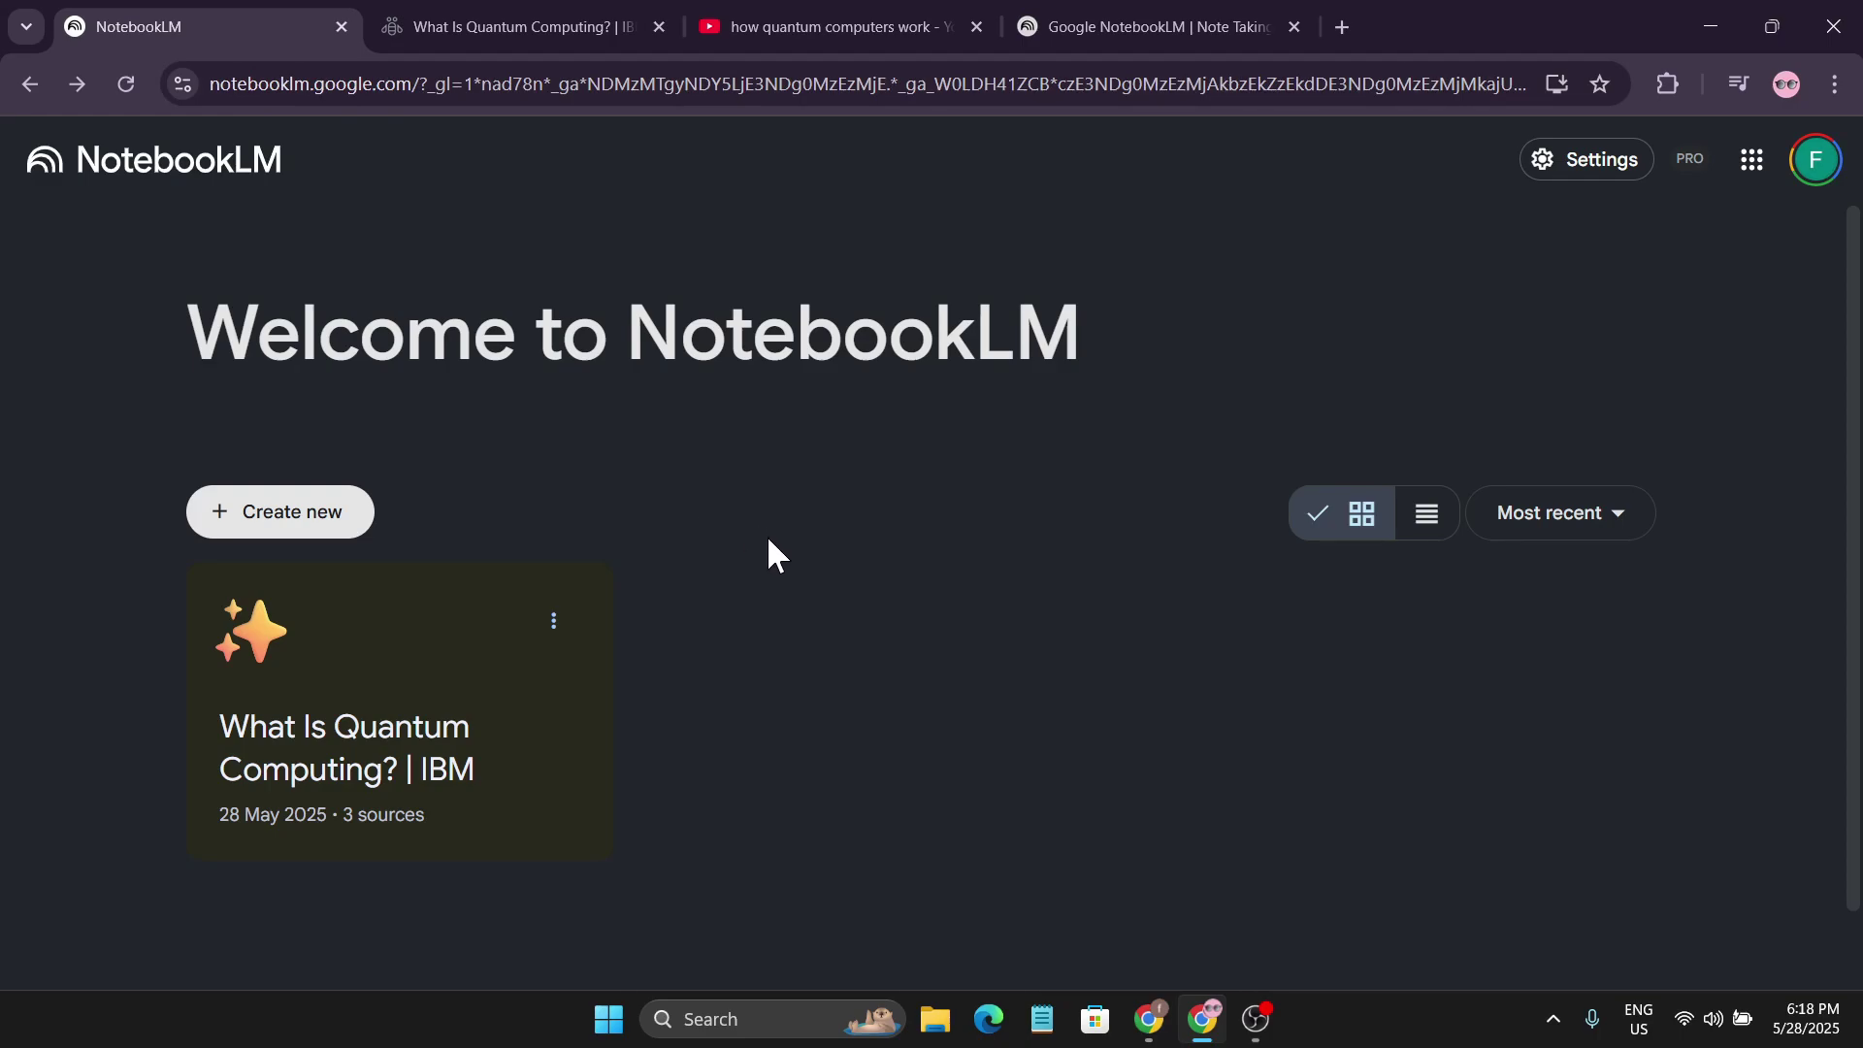
# Create a new untitled notebook.
pyautogui.click(297, 527)
pyautogui.scroll(3, 993, 649)
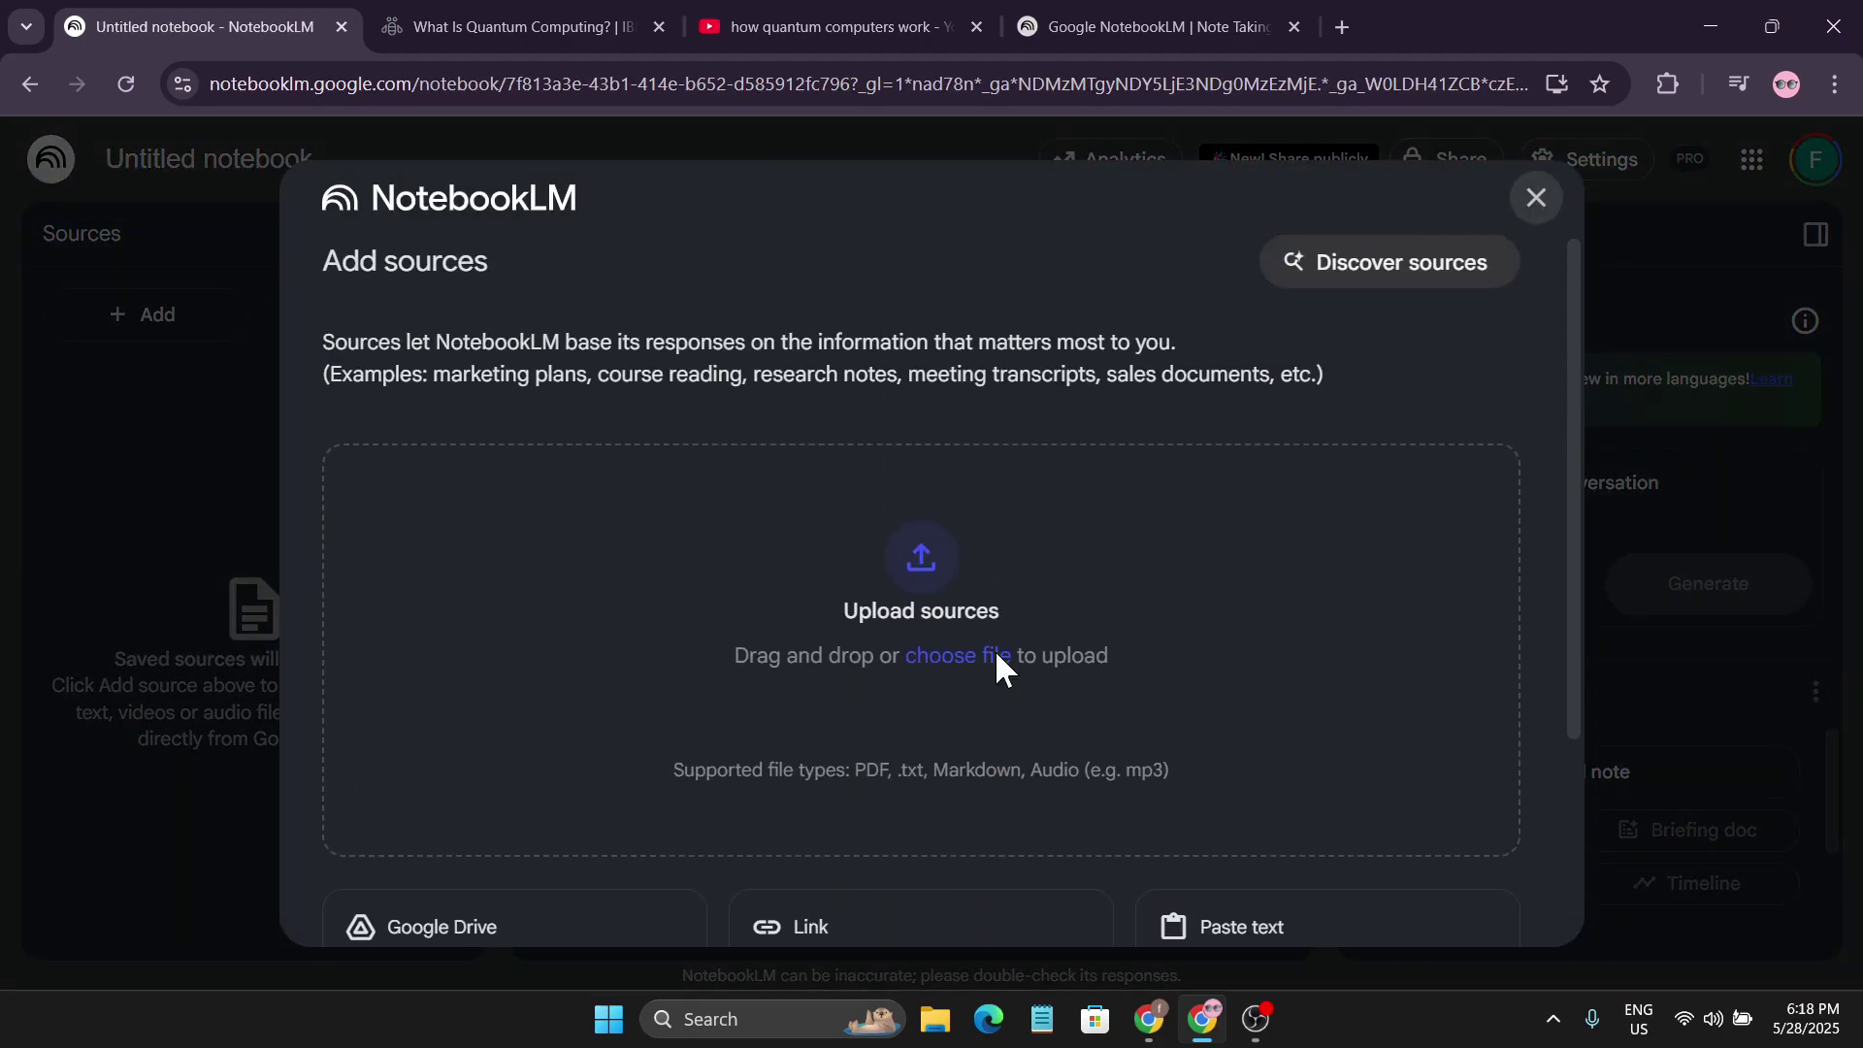
pyautogui.scroll(-3, 994, 649)
pyautogui.scroll(3, 995, 651)
pyautogui.scroll(-3, 997, 654)
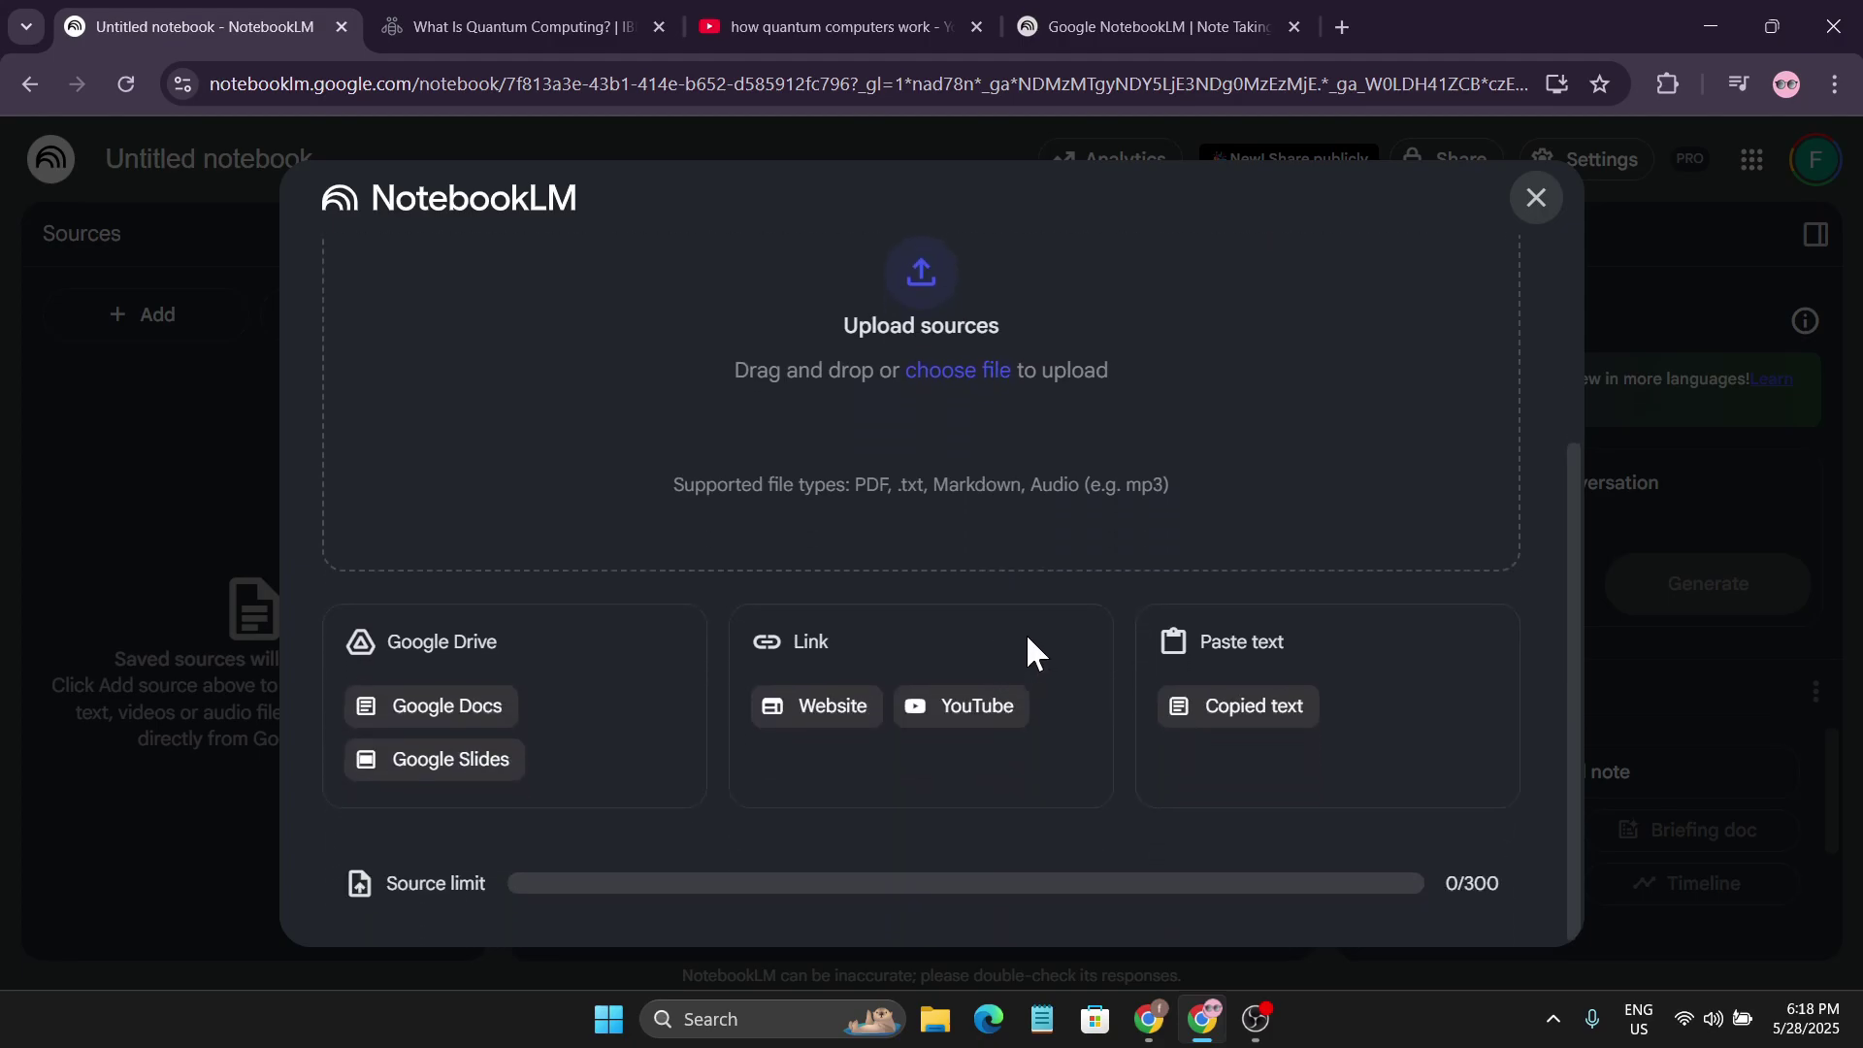
pyautogui.scroll(2, 1027, 645)
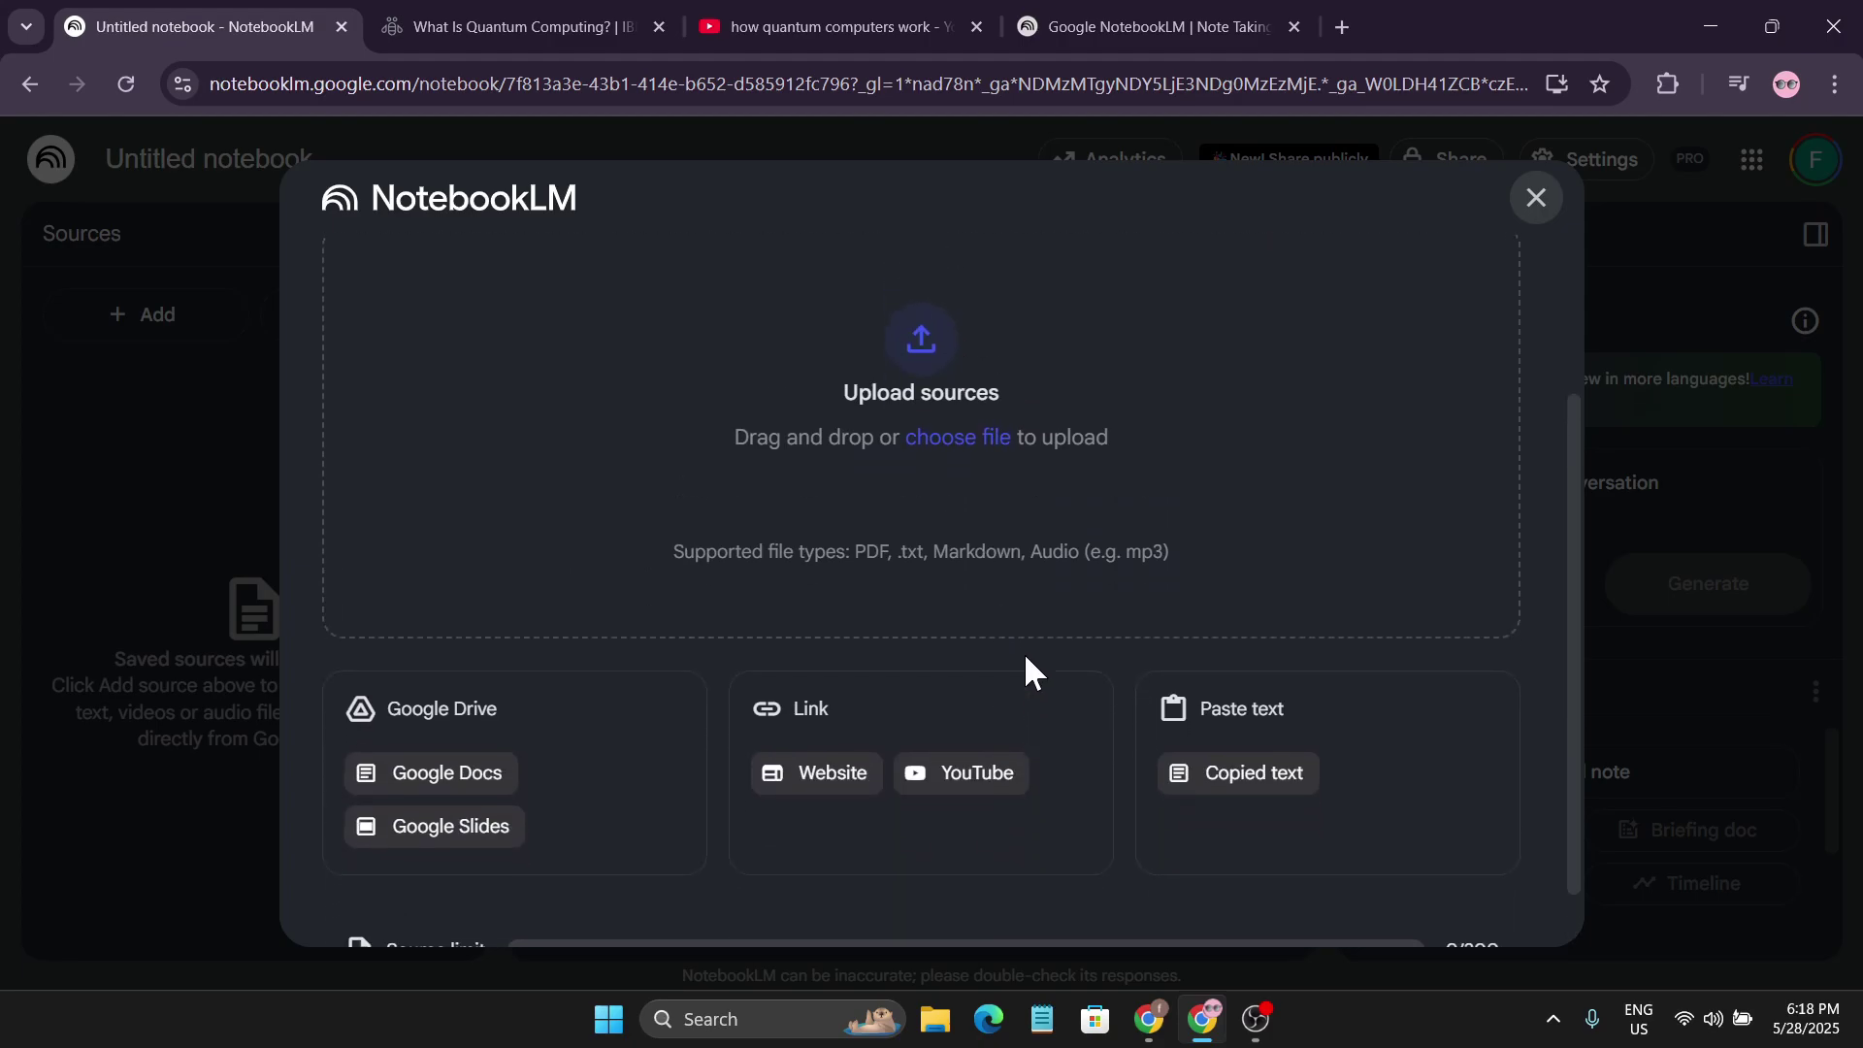
pyautogui.scroll(-2, 1024, 655)
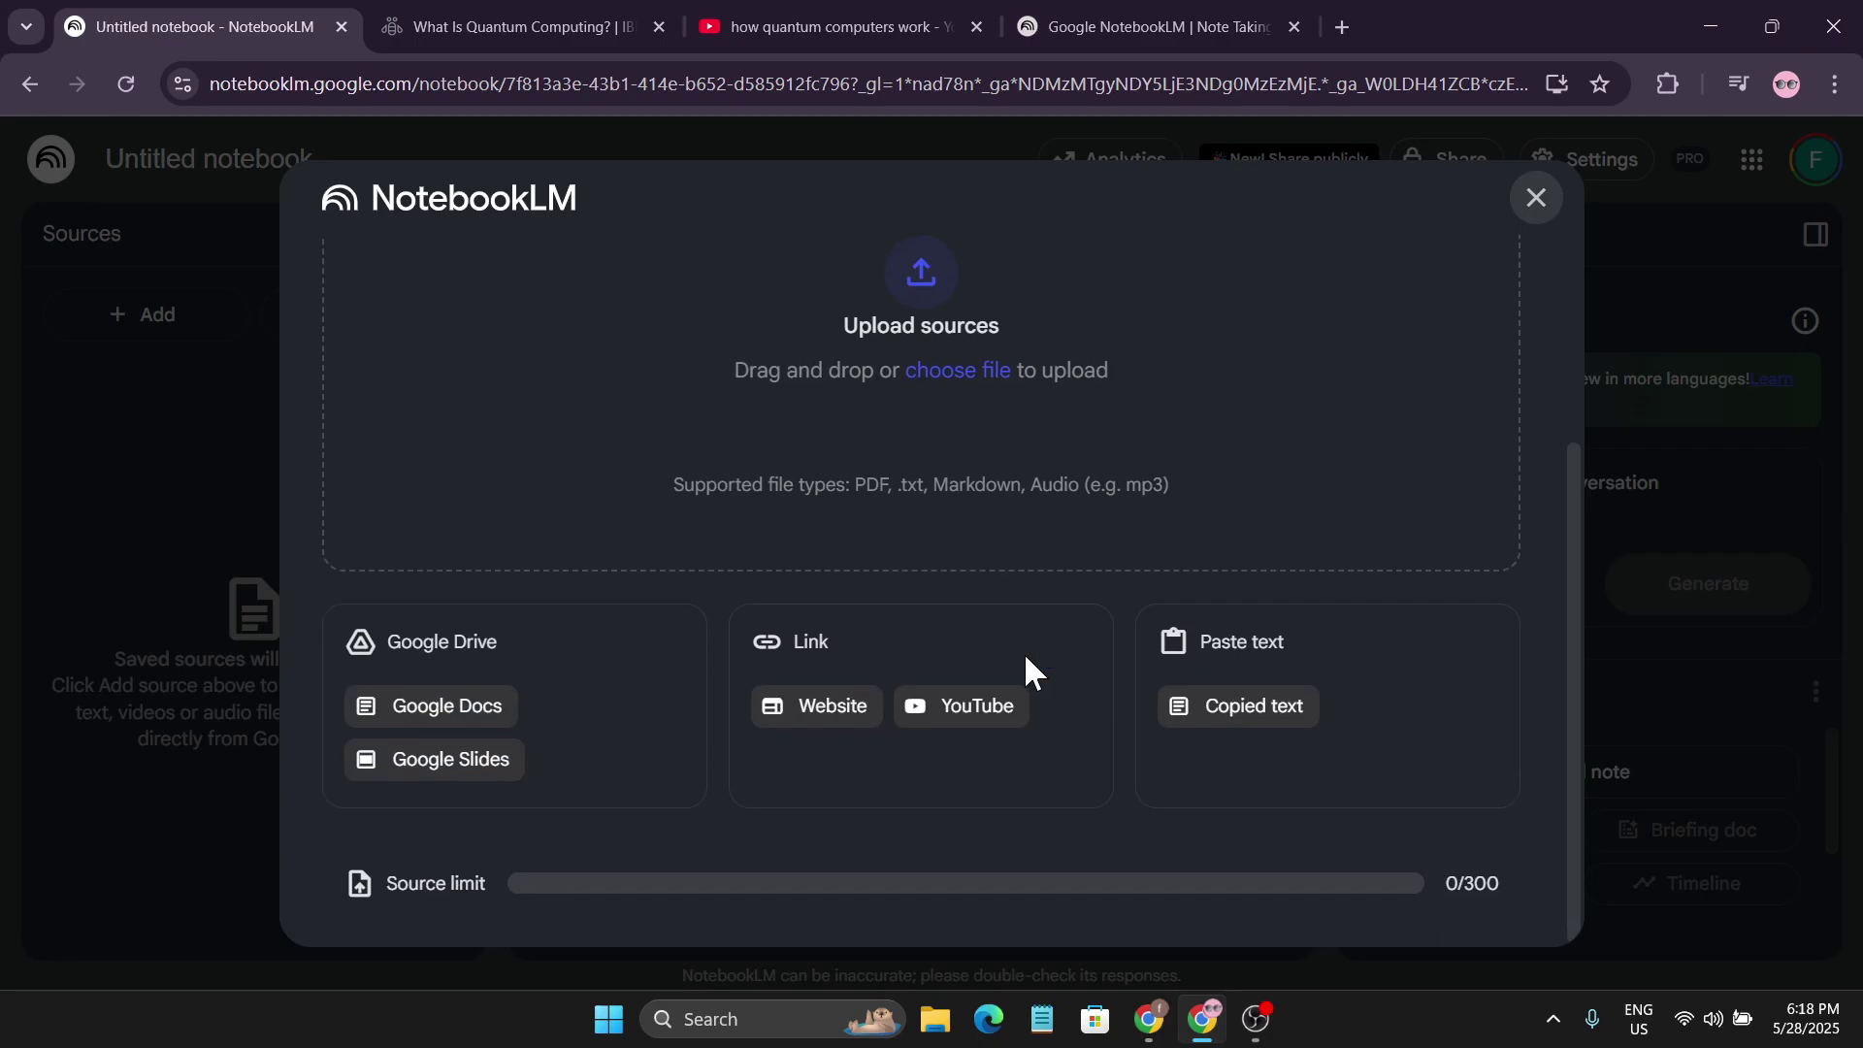
# Copy the IBM quantum computing article's full web address from the address bar.
pyautogui.click(511, 25)
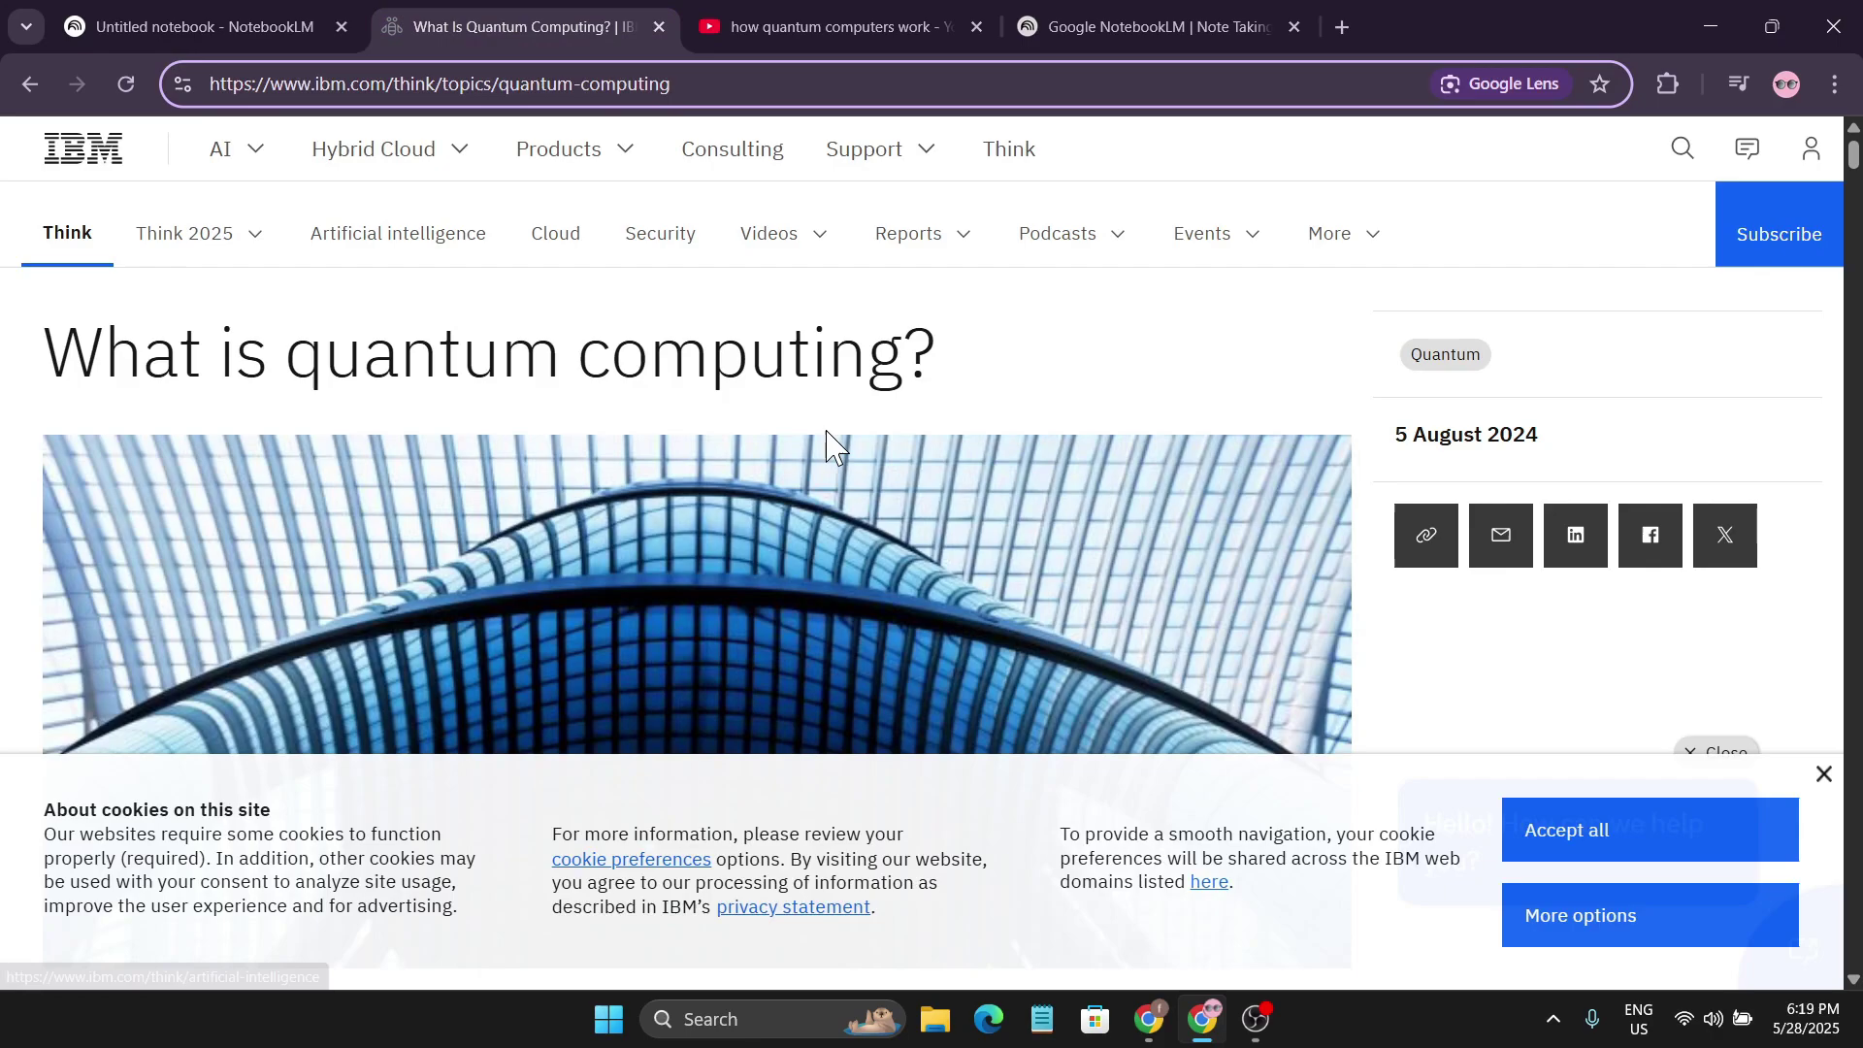
pyautogui.moveTo(693, 89); pyautogui.dragTo(202, 95)
pyautogui.hotkey('ctrl', 'c')
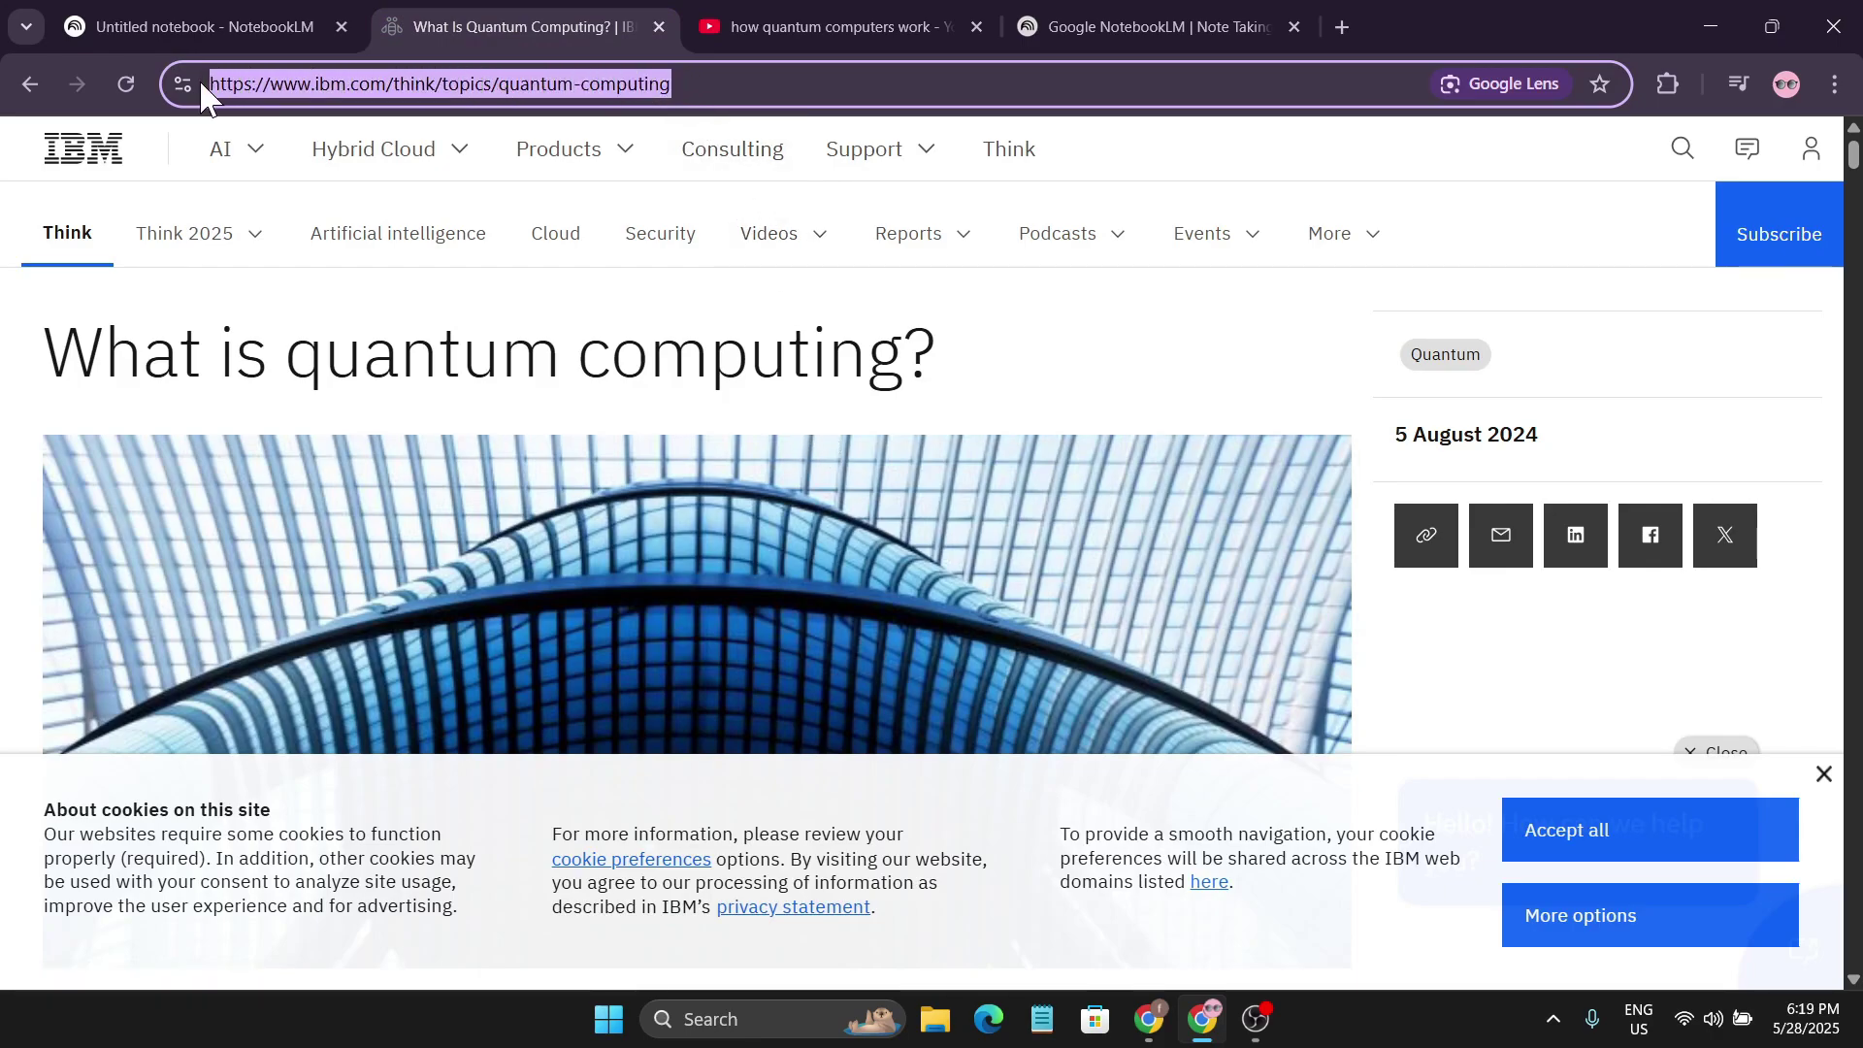
pyautogui.click(194, 25)
# Paste the IBM article's URL as a Website source and insert it into the notebook.
pyautogui.click(831, 718)
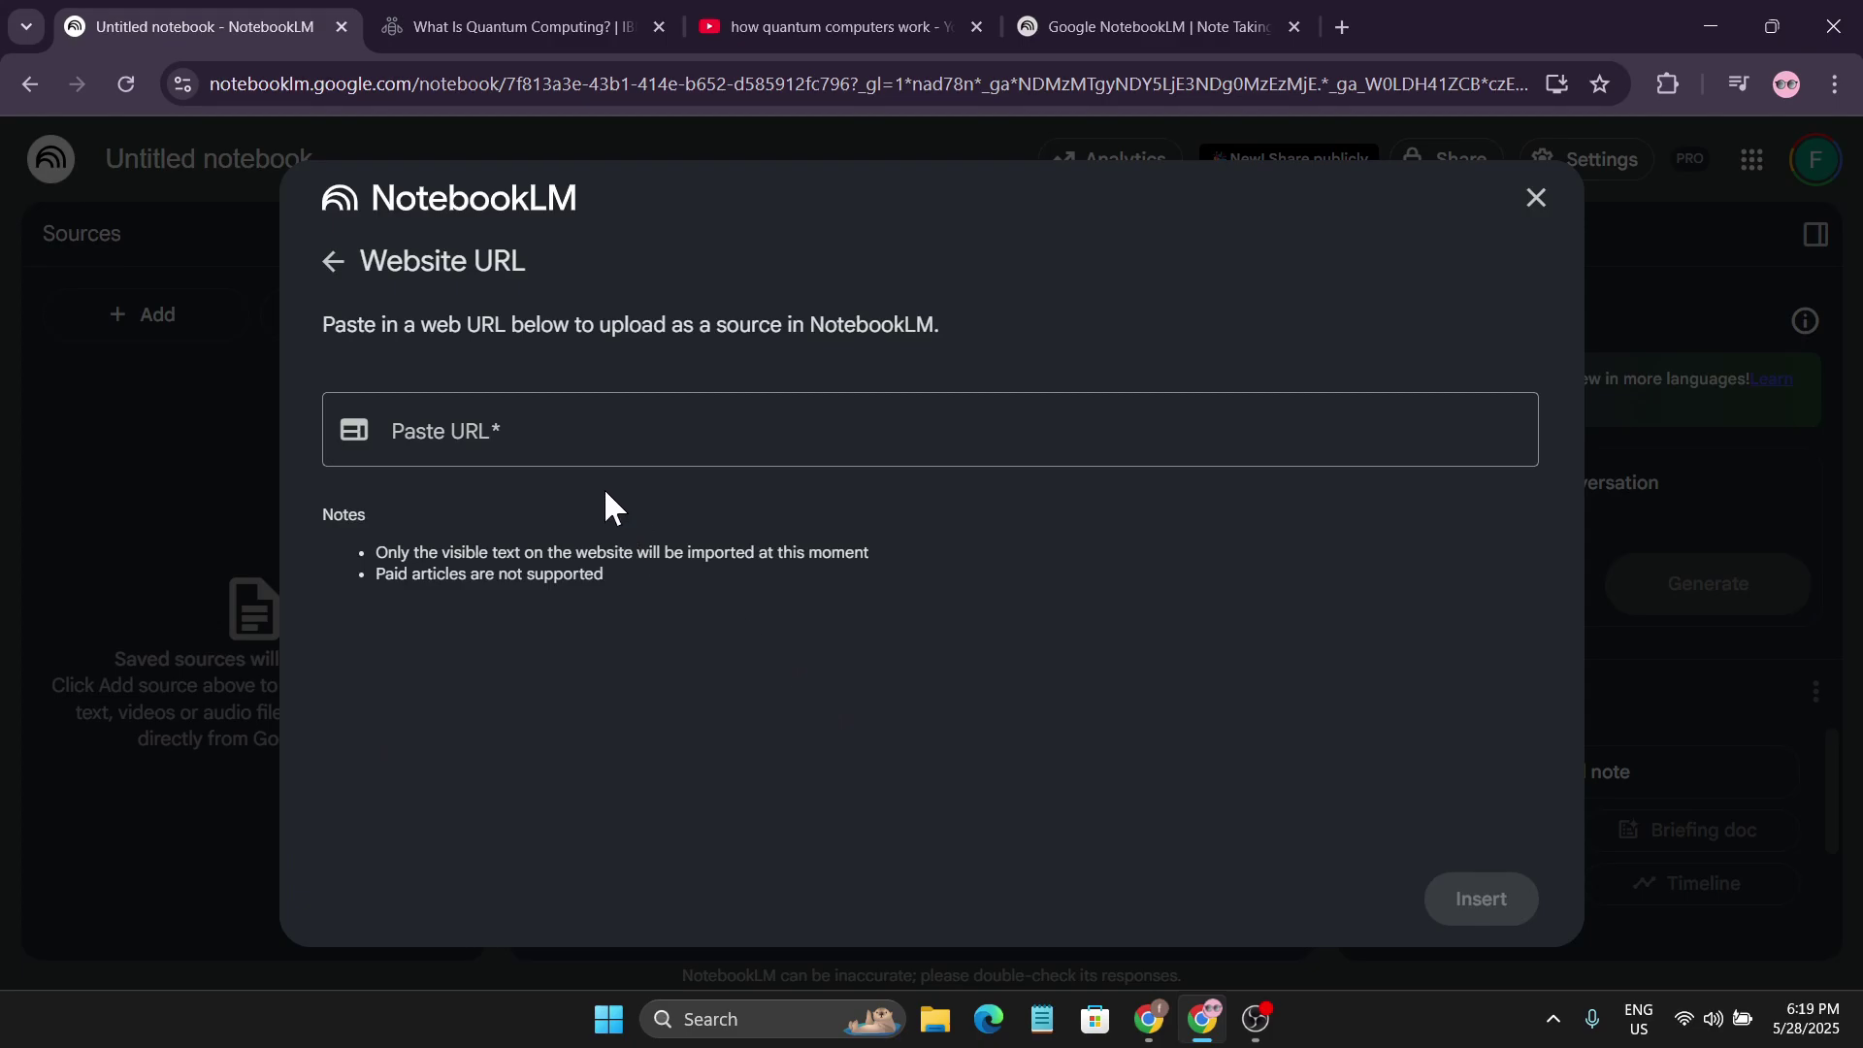
pyautogui.click(569, 446)
pyautogui.hotkey('ctrl', 'v')
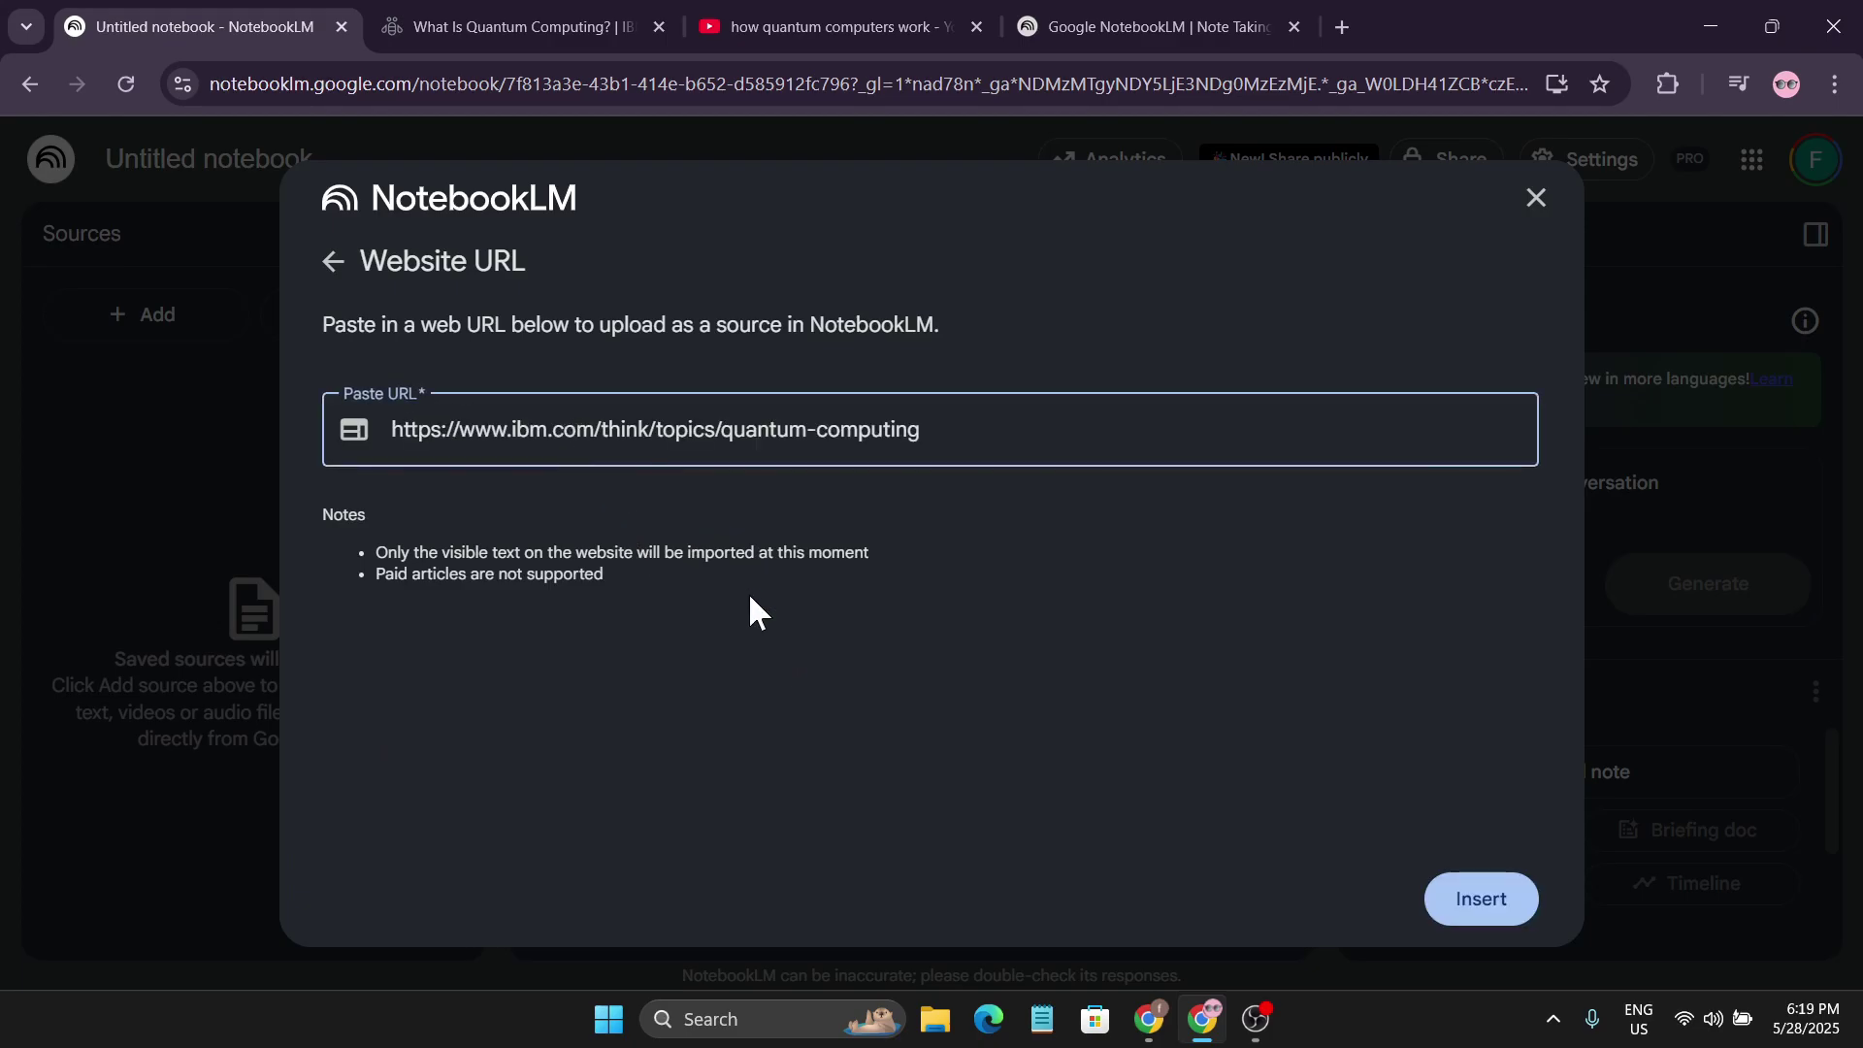
pyautogui.click(1461, 899)
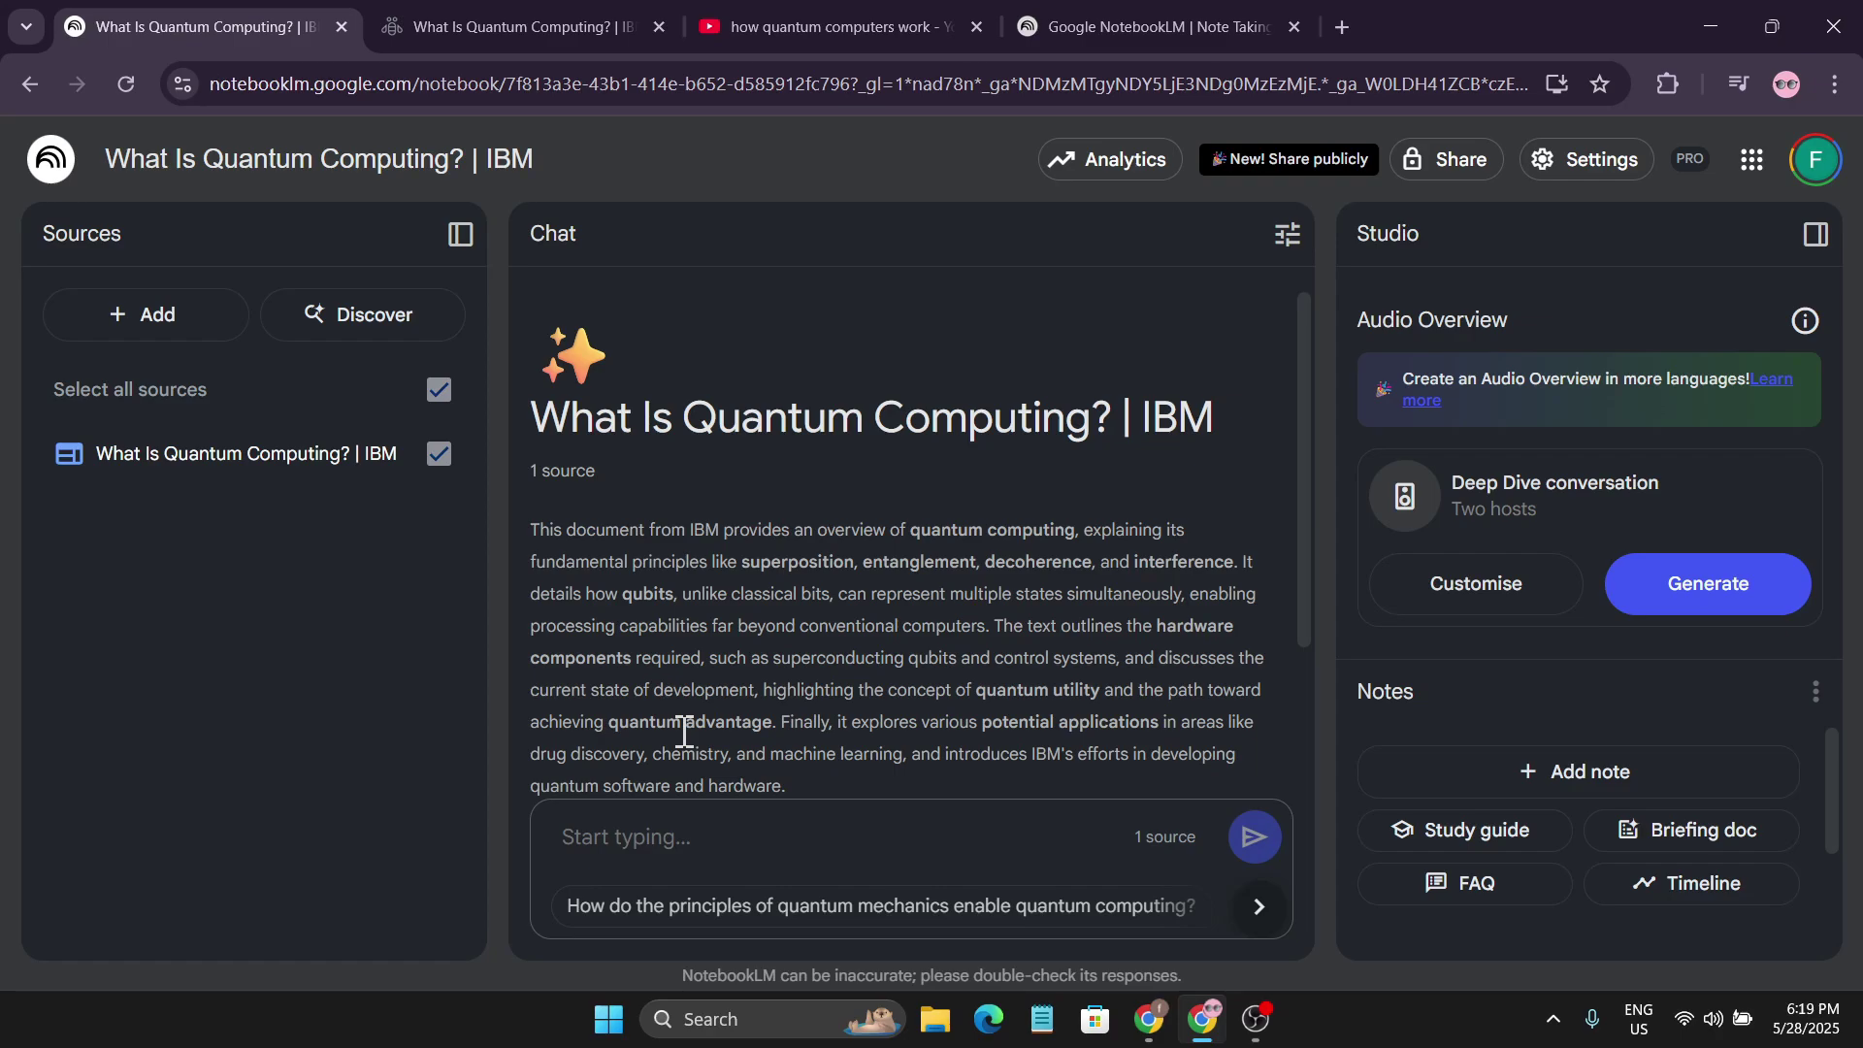
pyautogui.click(820, 27)
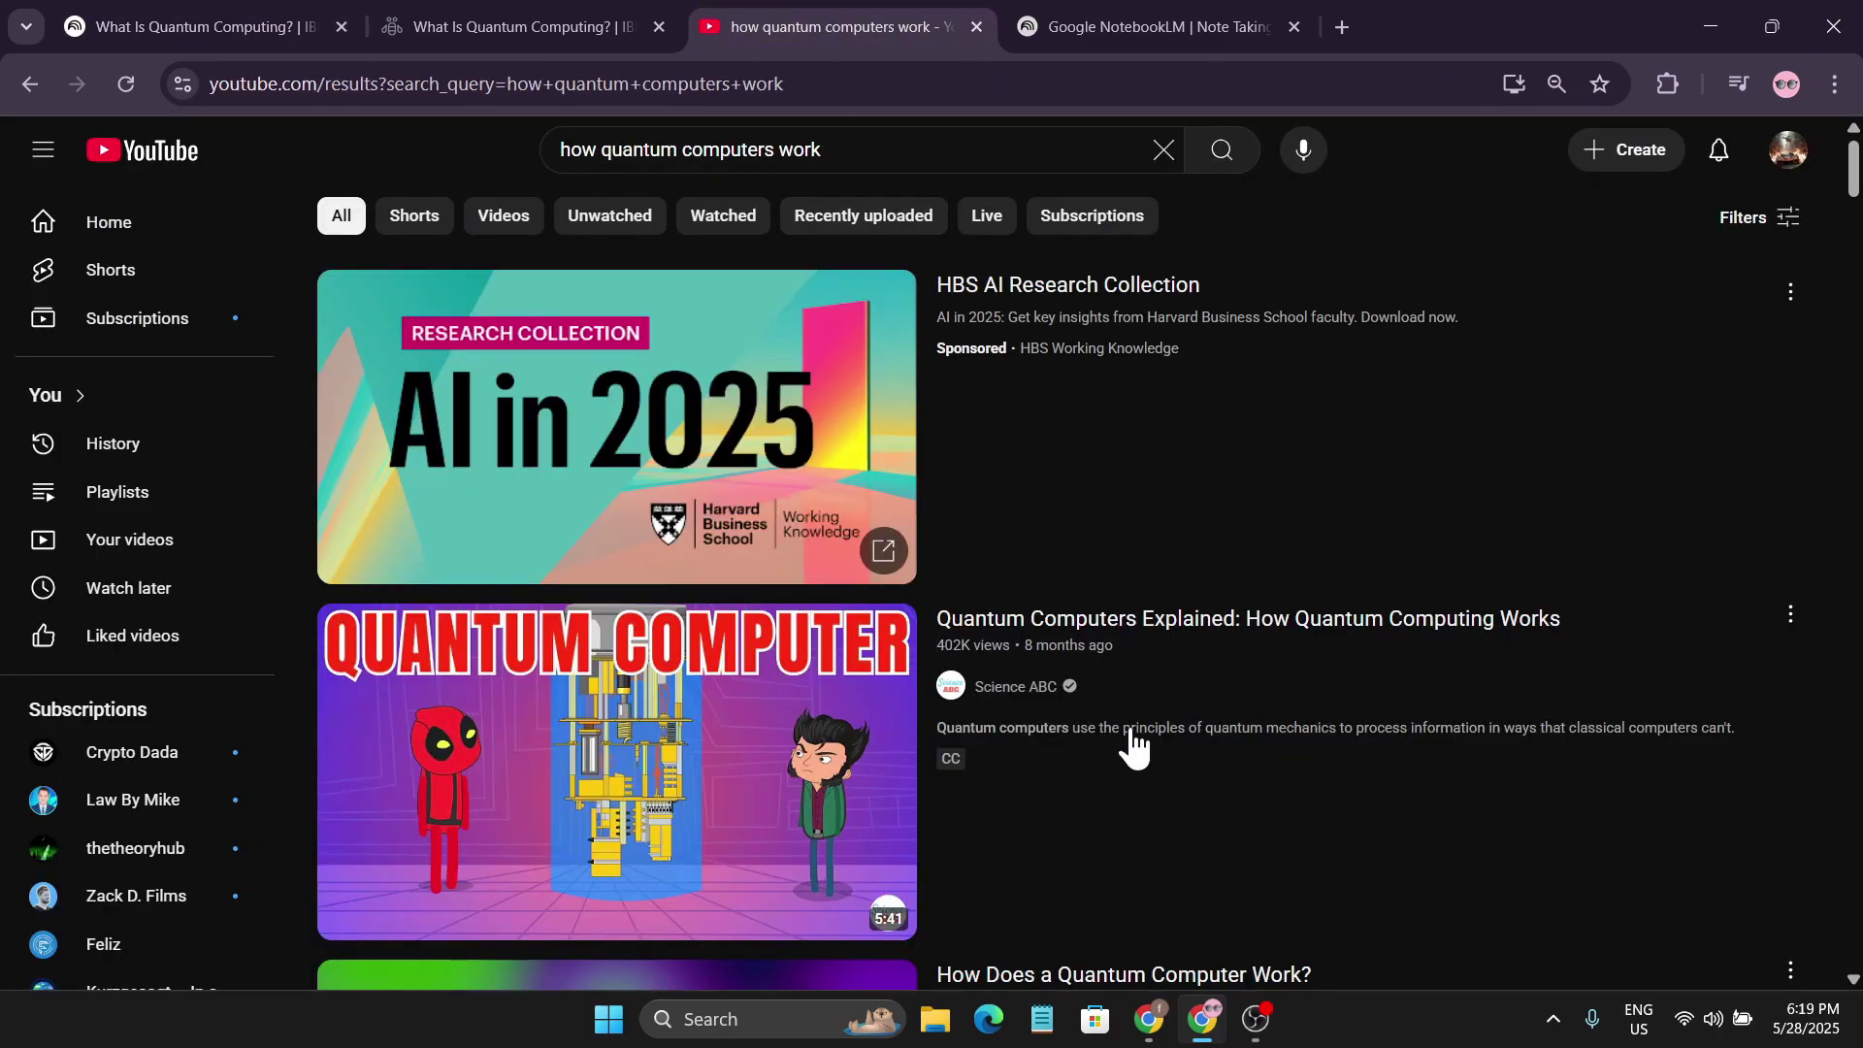
# Copy the share link of the 'Quantum Computers Explained – Limits of Human Technology' video.
pyautogui.scroll(-20, 1133, 747)
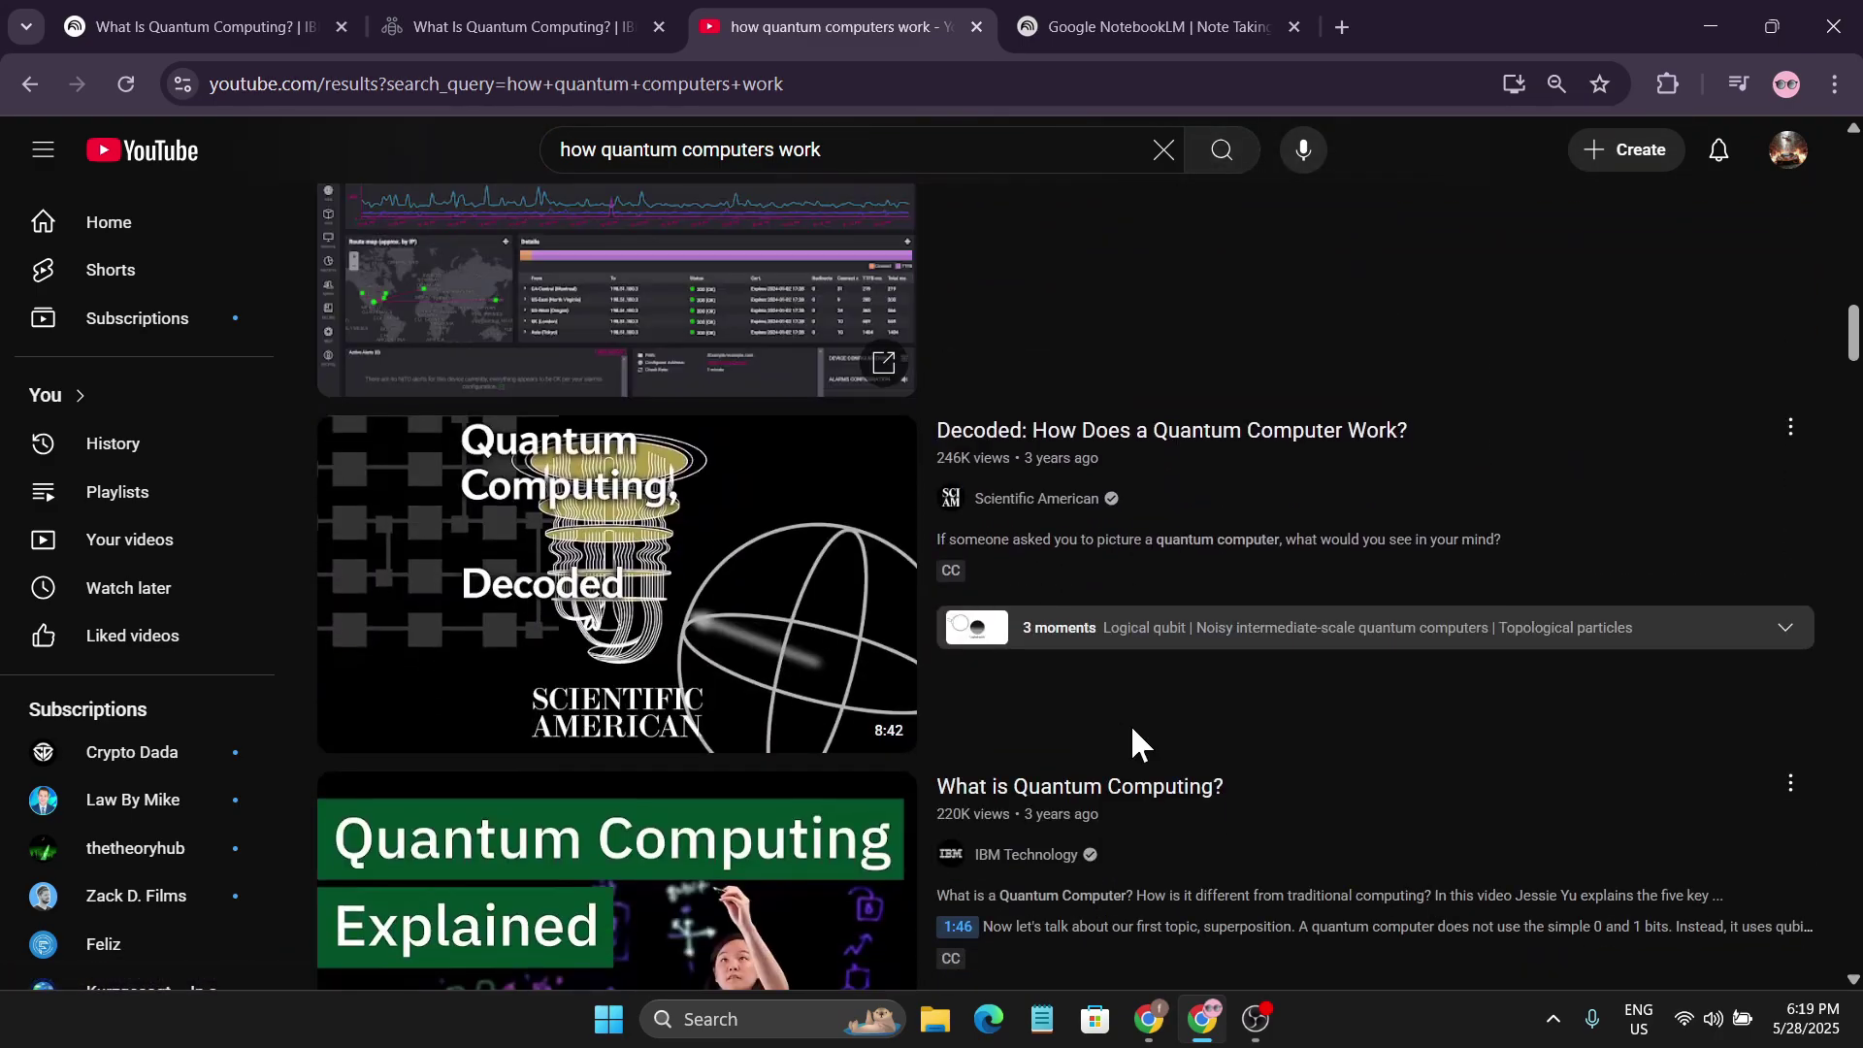
pyautogui.scroll(-20, 1131, 739)
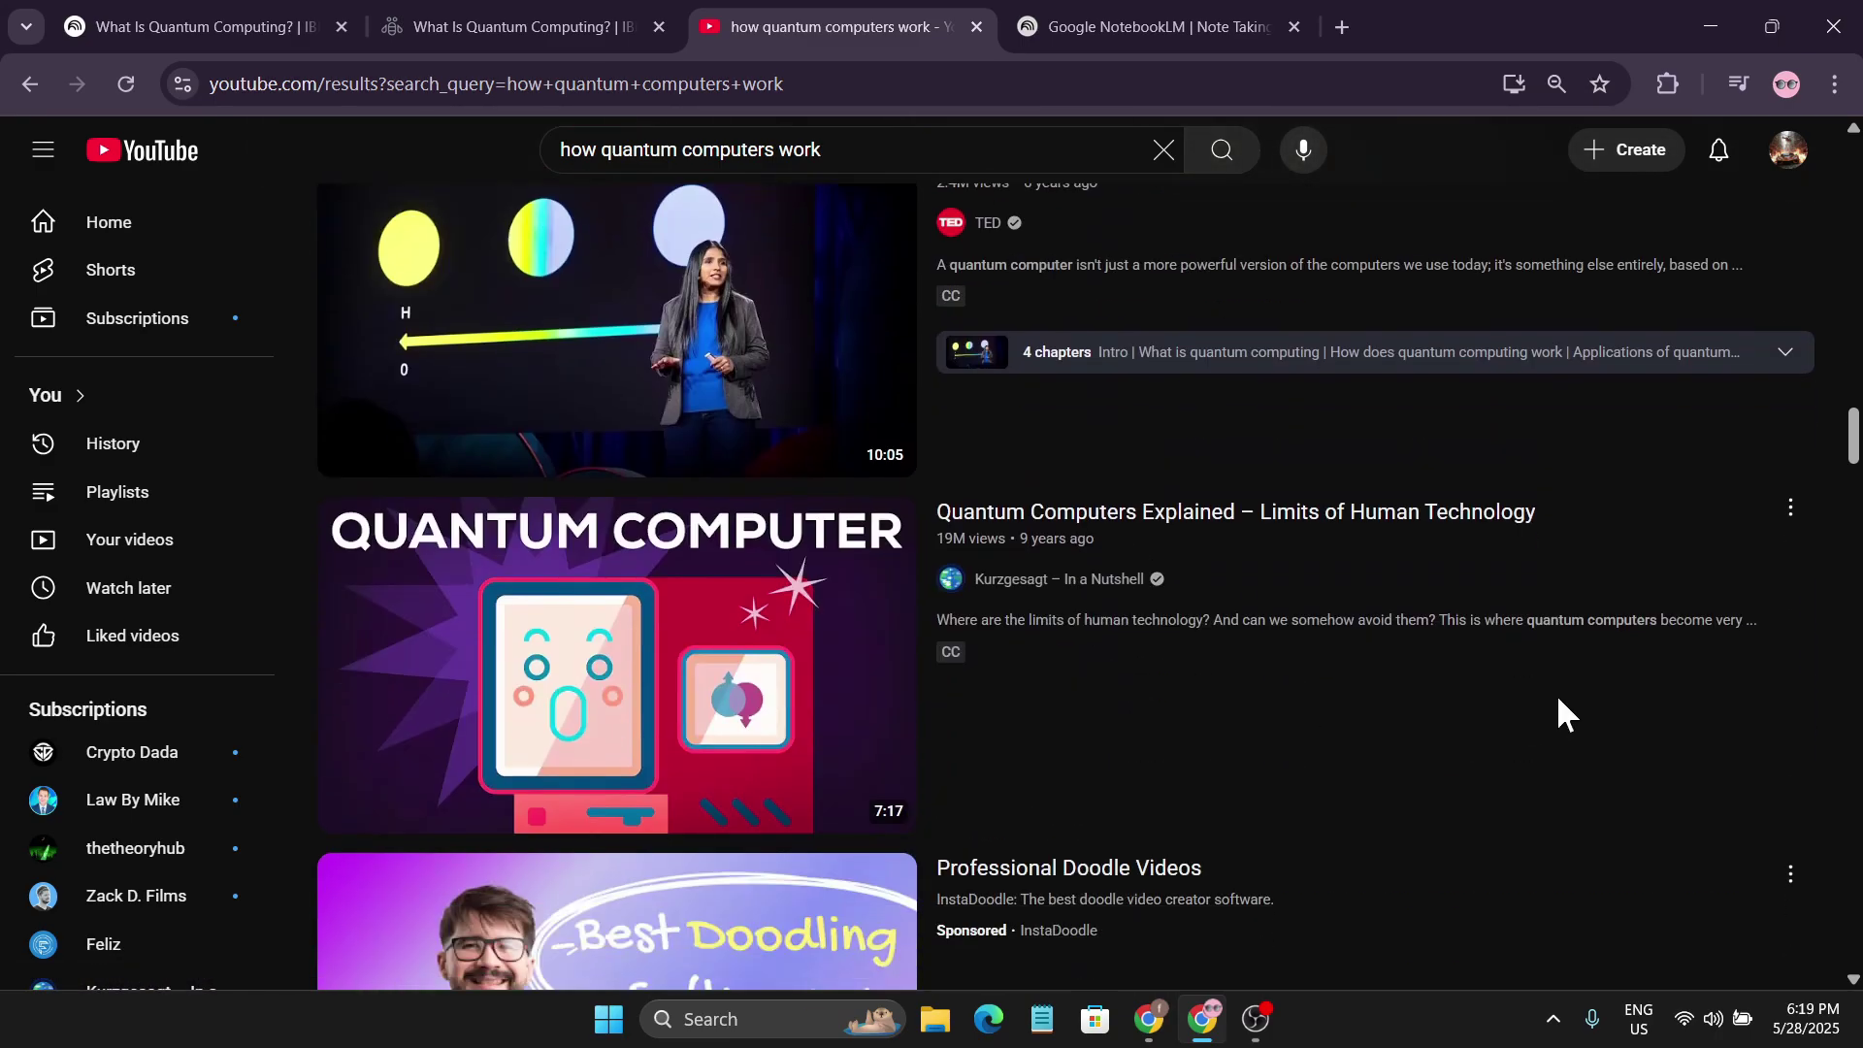
pyautogui.moveTo(1558, 700)
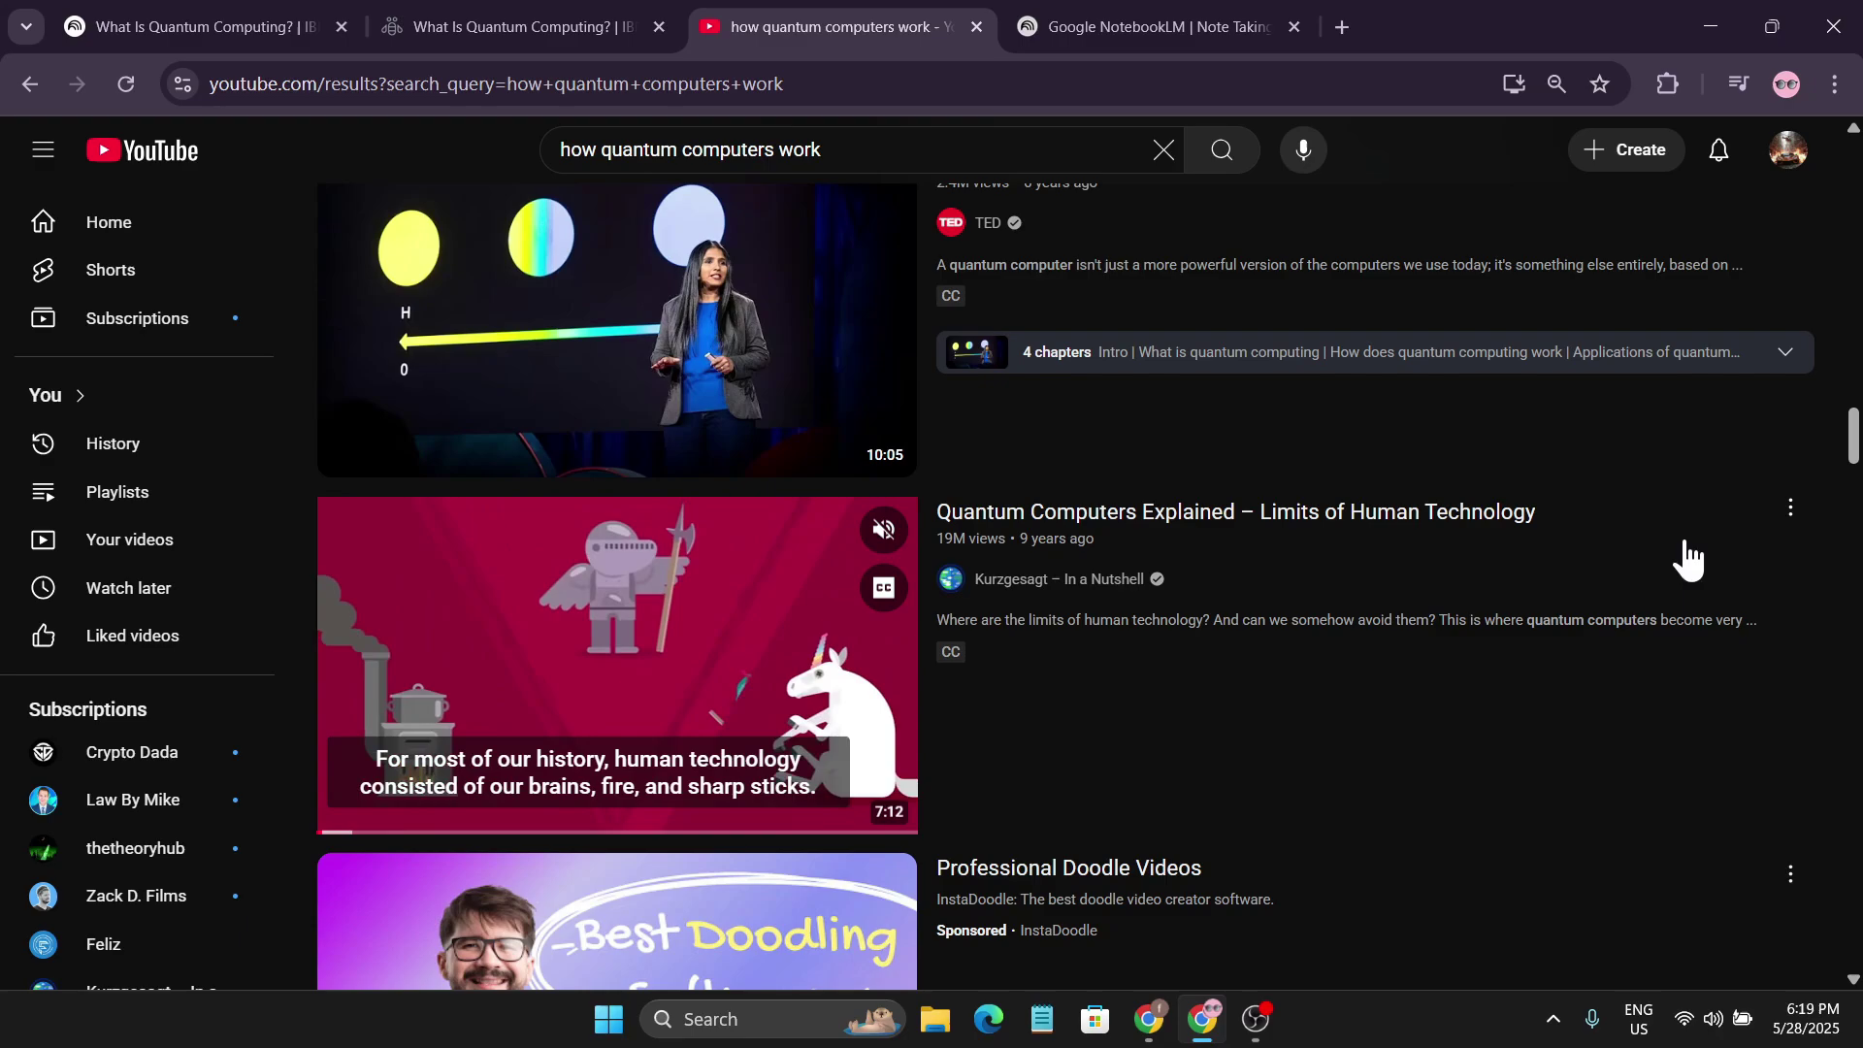
pyautogui.click(1790, 508)
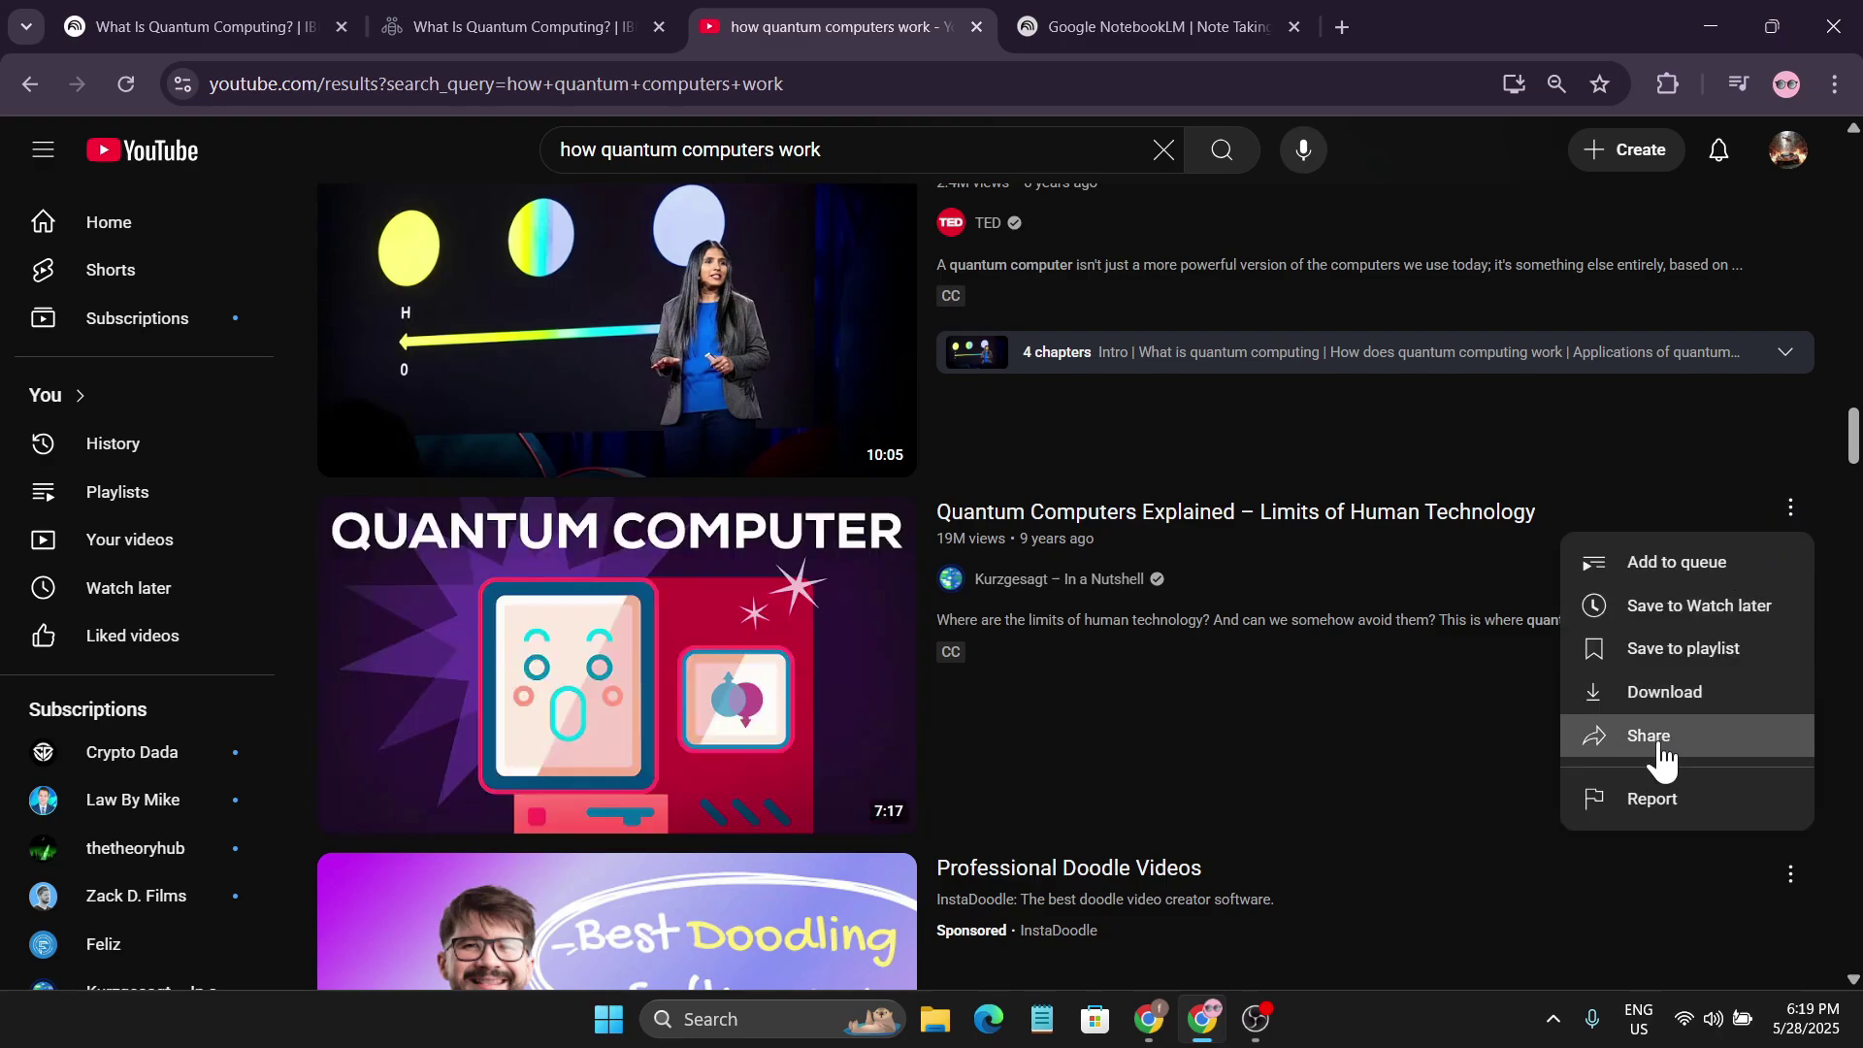
pyautogui.click(1661, 737)
pyautogui.click(1131, 691)
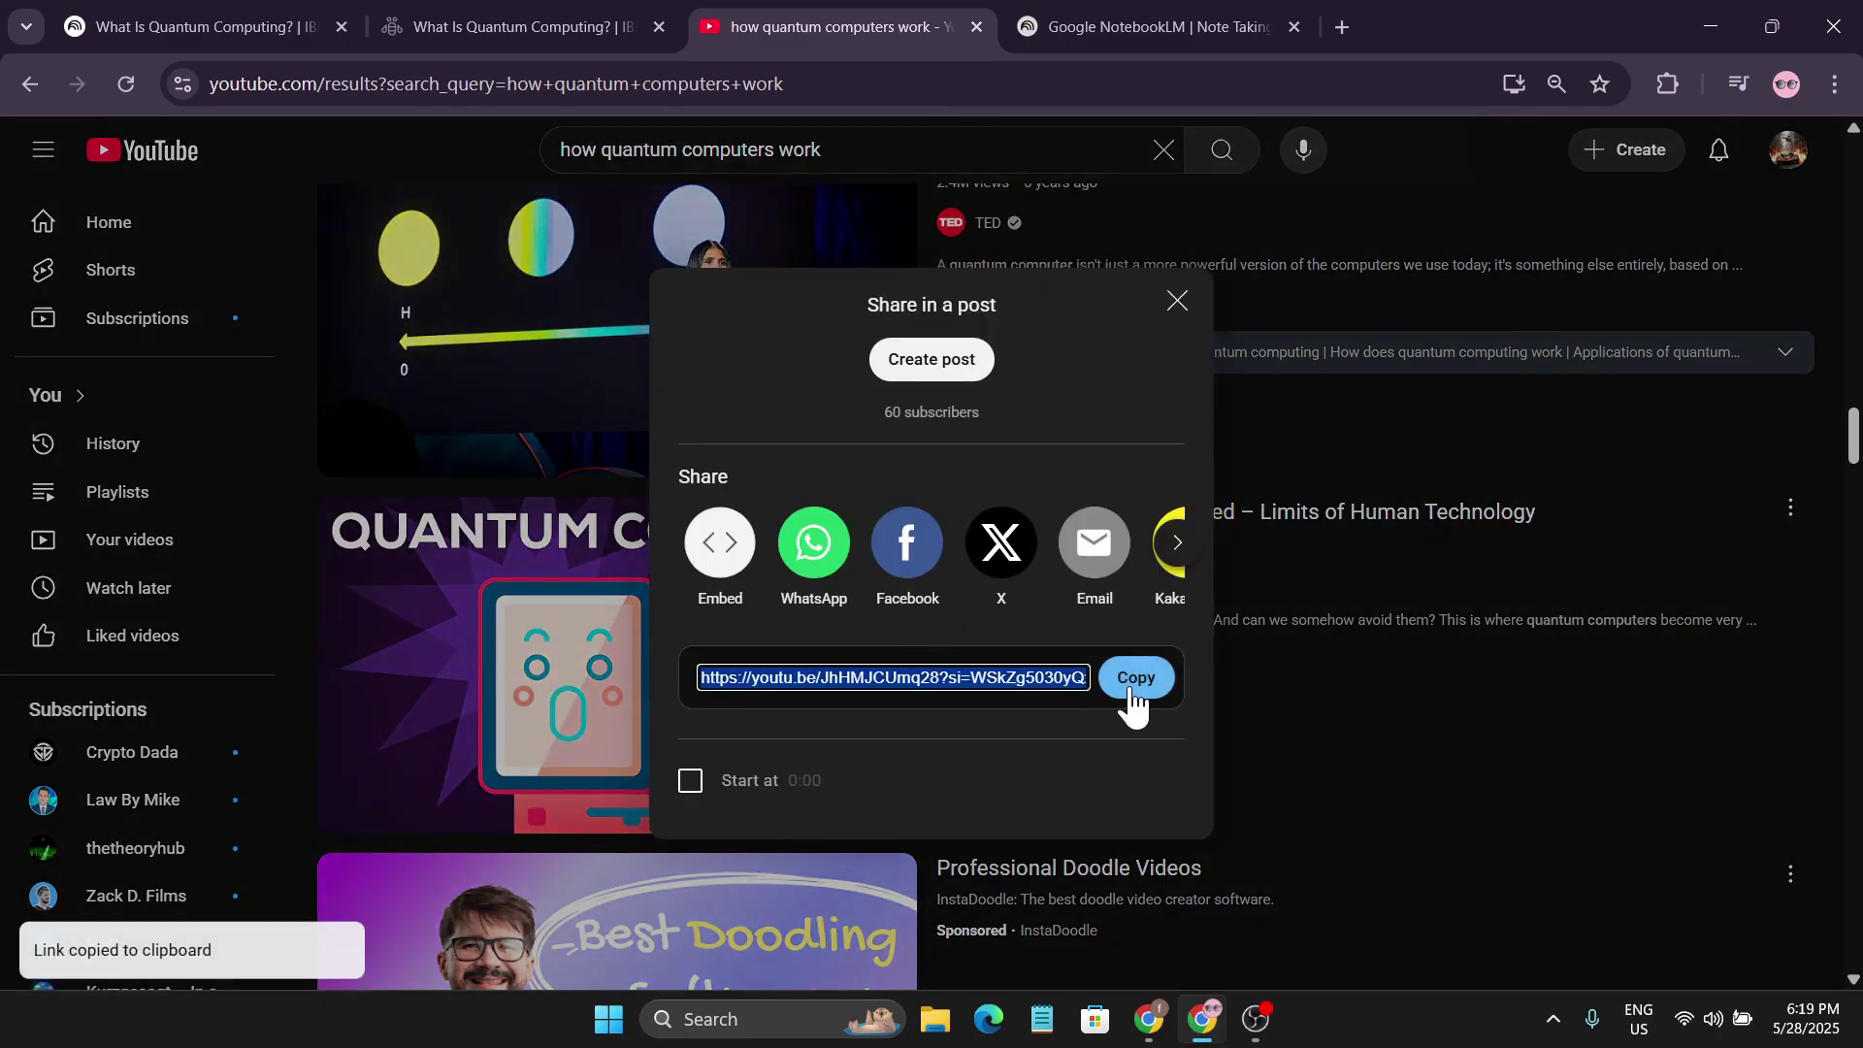
pyautogui.click(194, 26)
# Add a YouTube source by pasting the copied video link and inserting it.
pyautogui.click(208, 327)
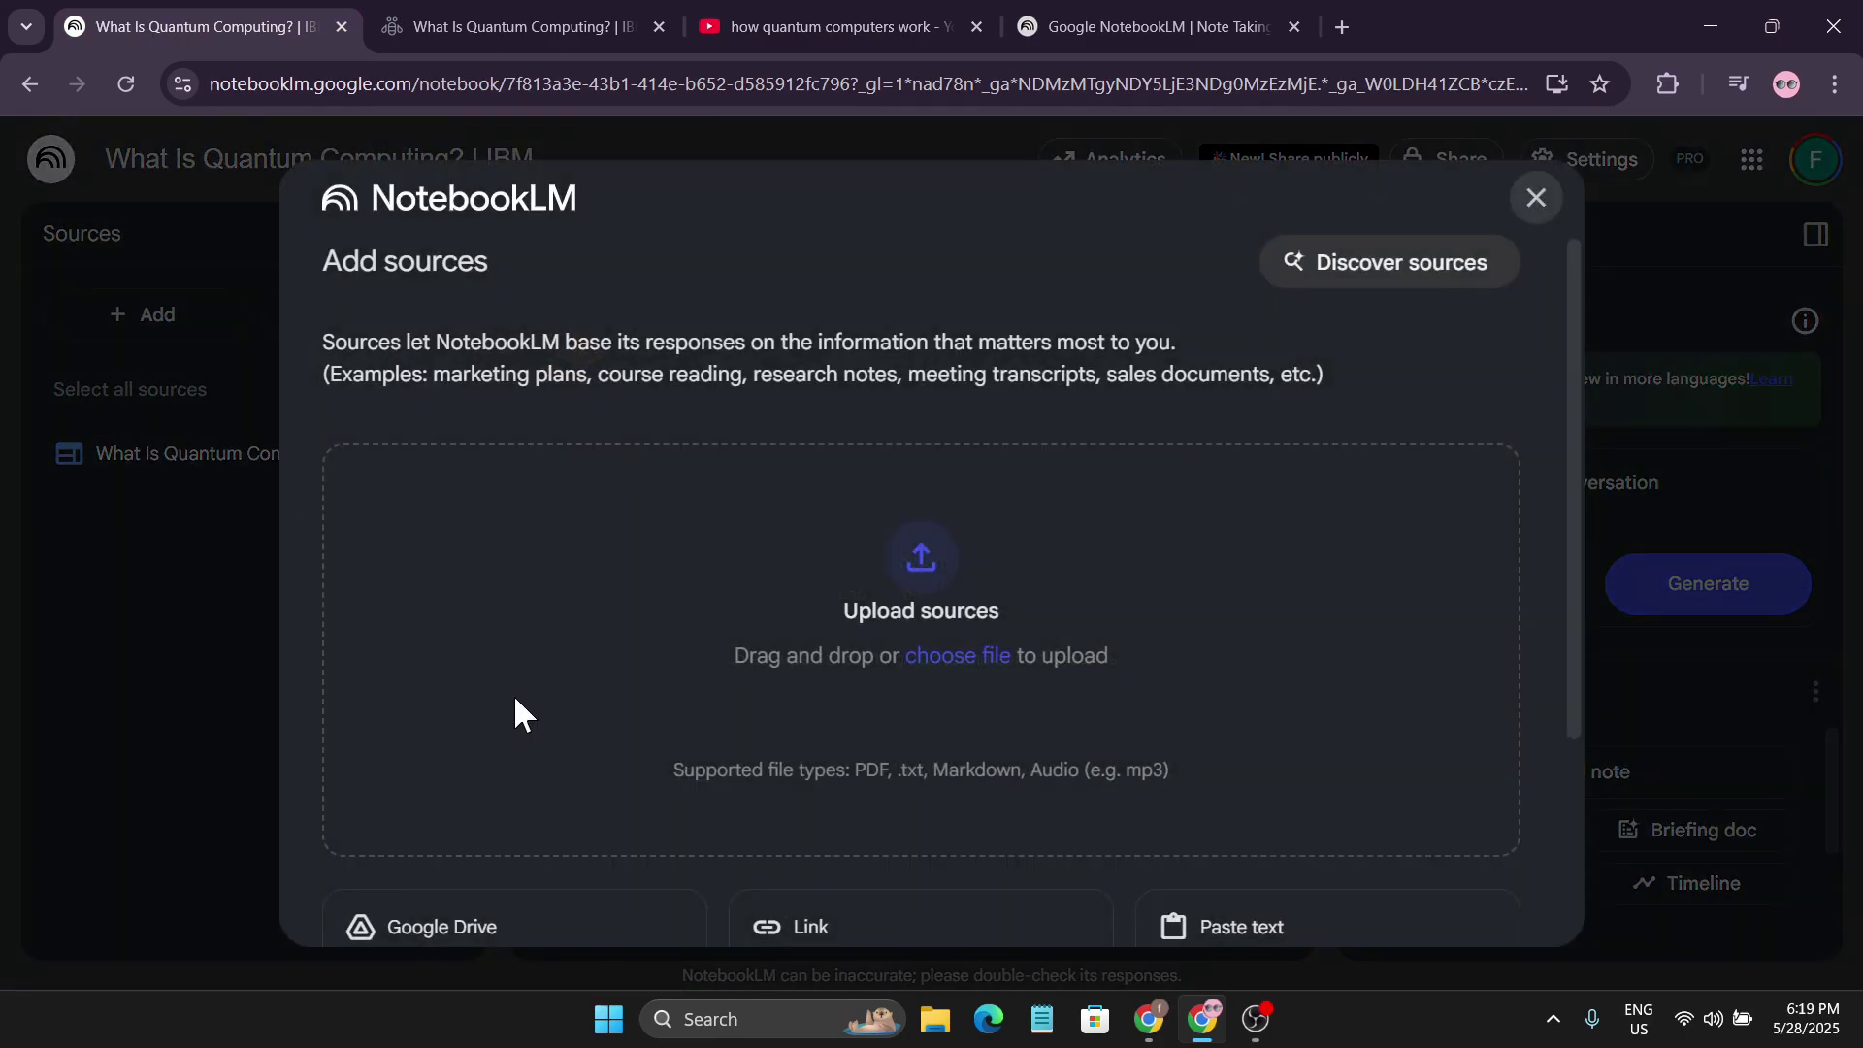
pyautogui.scroll(-3, 544, 698)
pyautogui.click(982, 720)
pyautogui.click(597, 432)
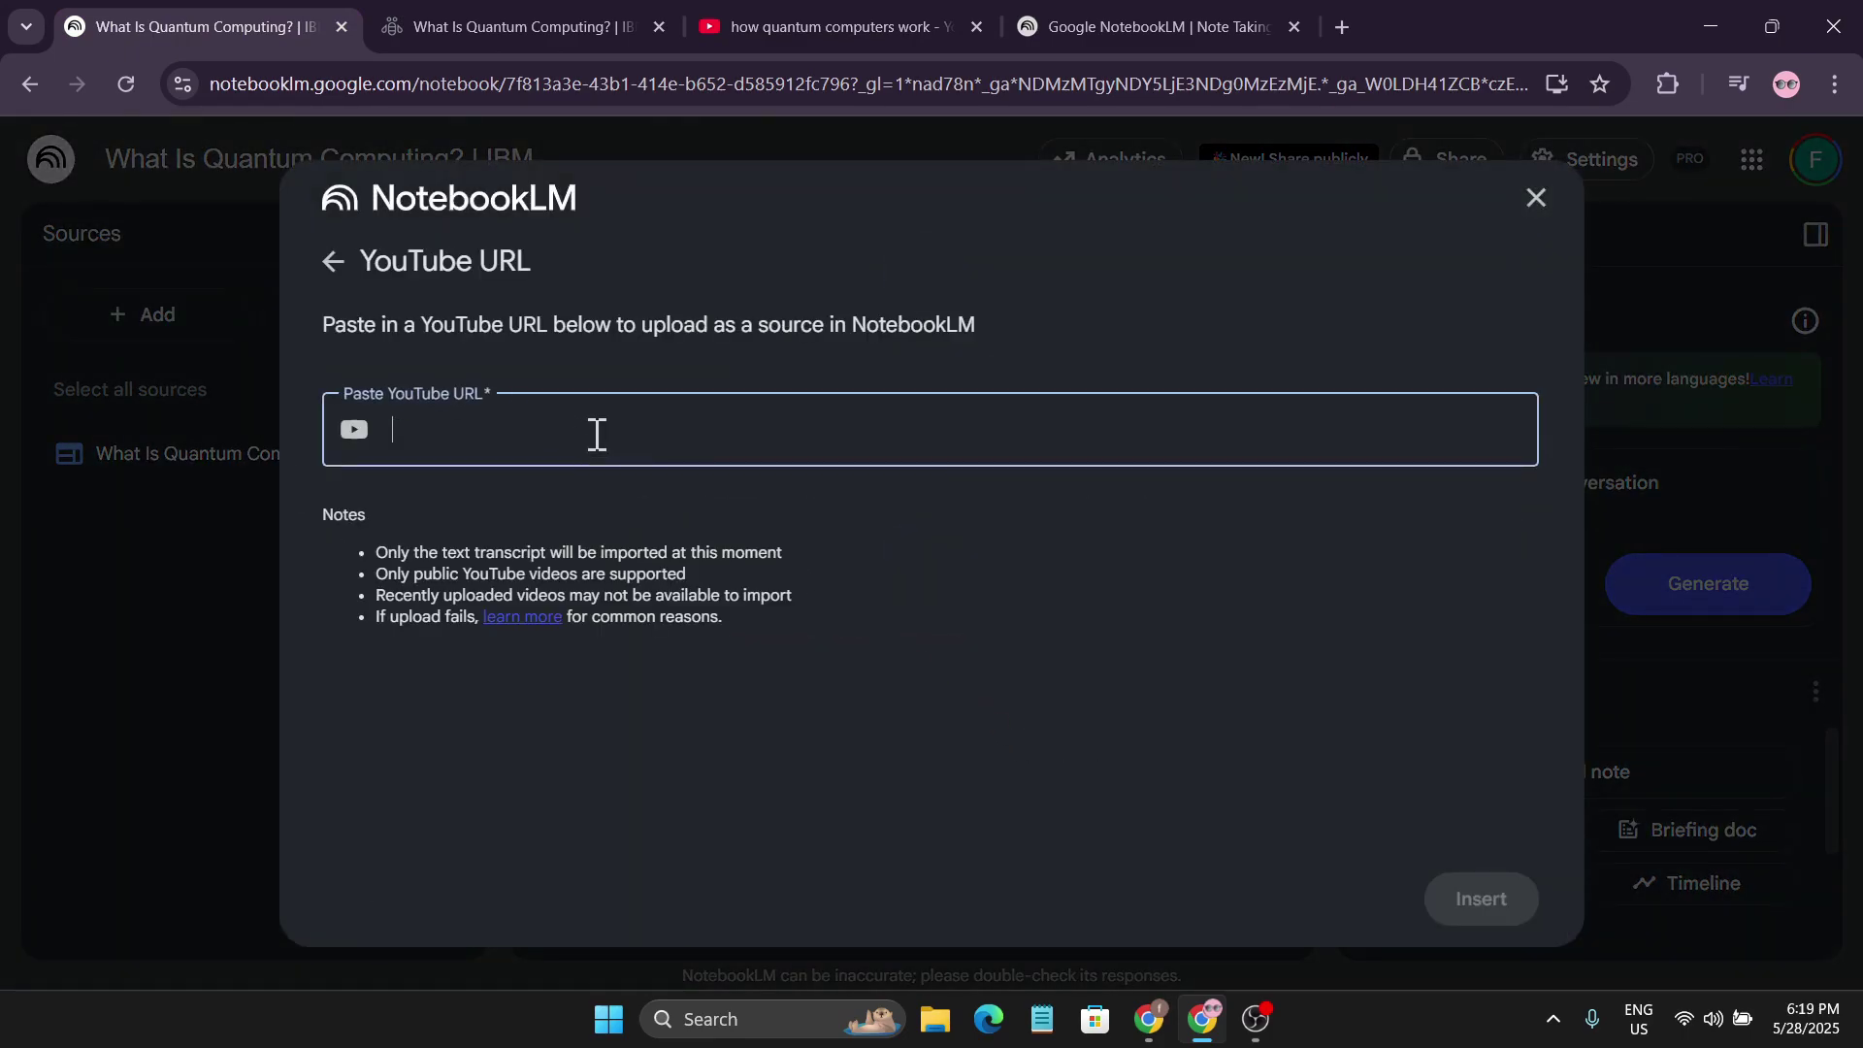
pyautogui.hotkey('ctrl', 'v')
pyautogui.press('Return')
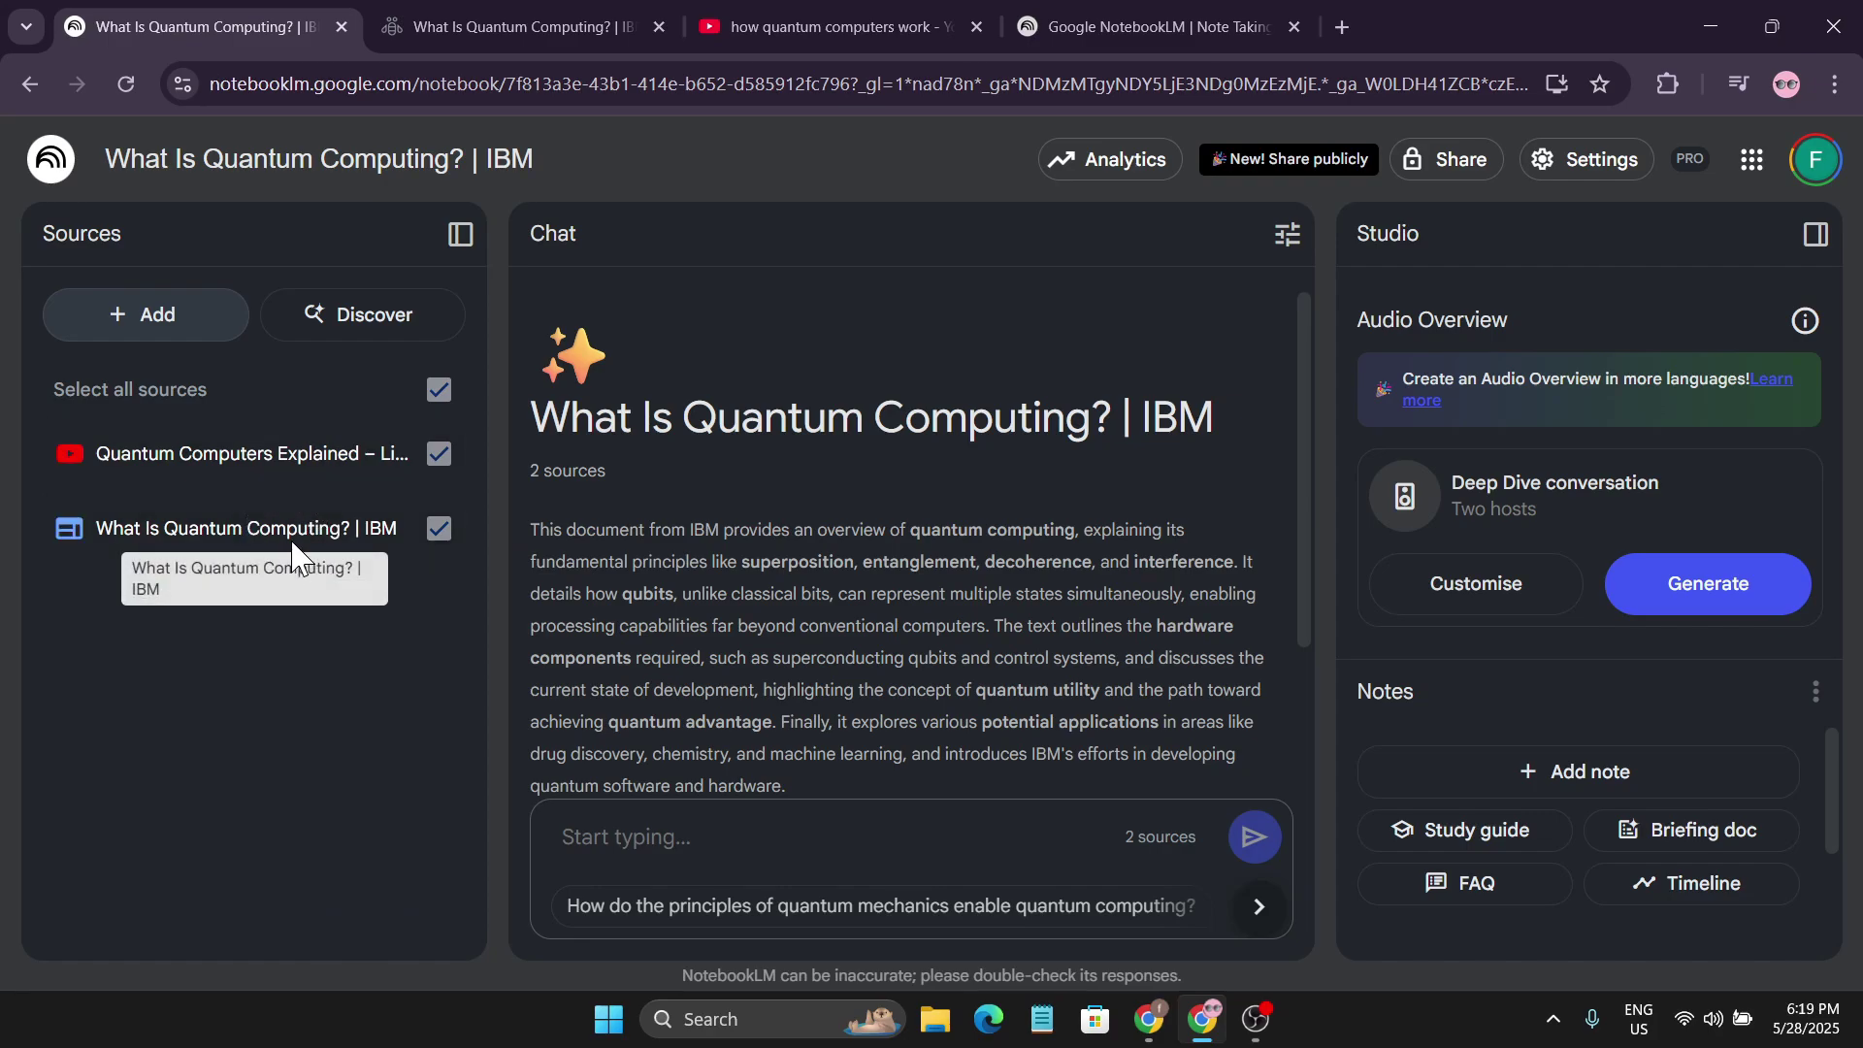
# Check the IBM article and YouTube tabs, then review the notebook's two sources.
pyautogui.click(549, 26)
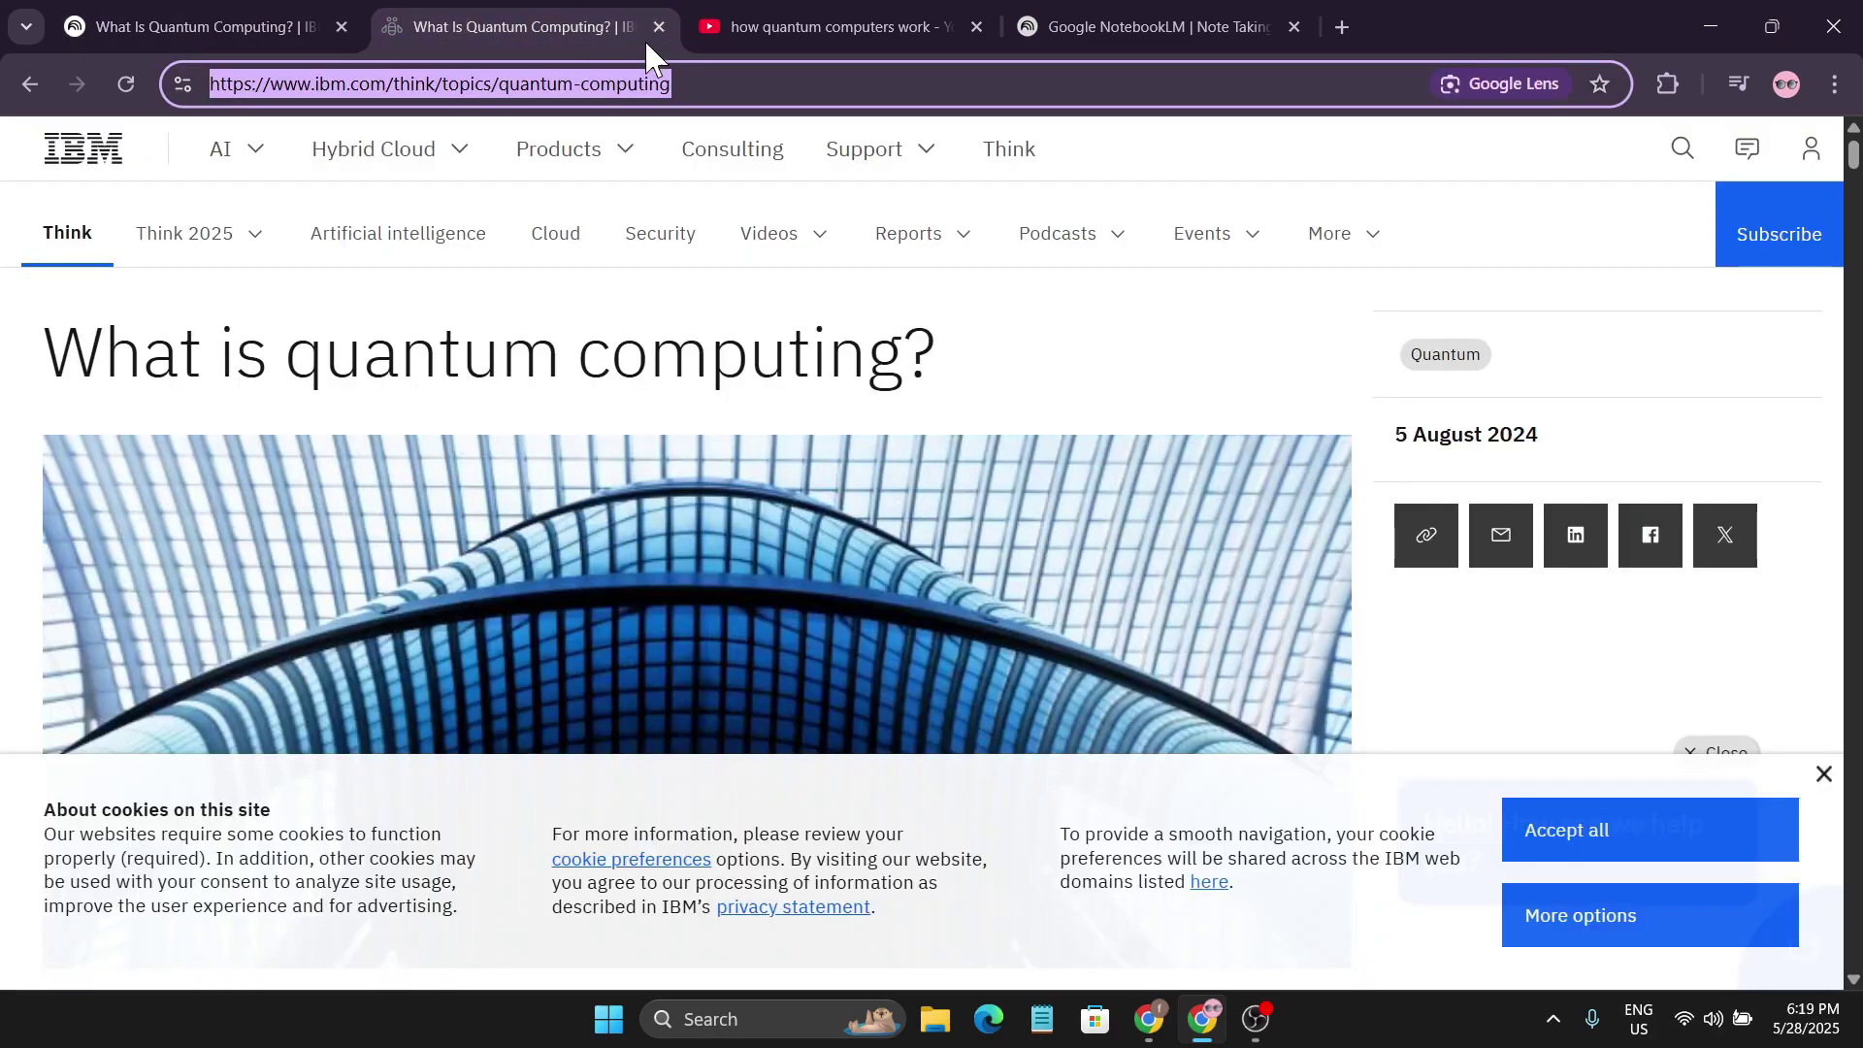
pyautogui.click(790, 24)
pyautogui.click(242, 29)
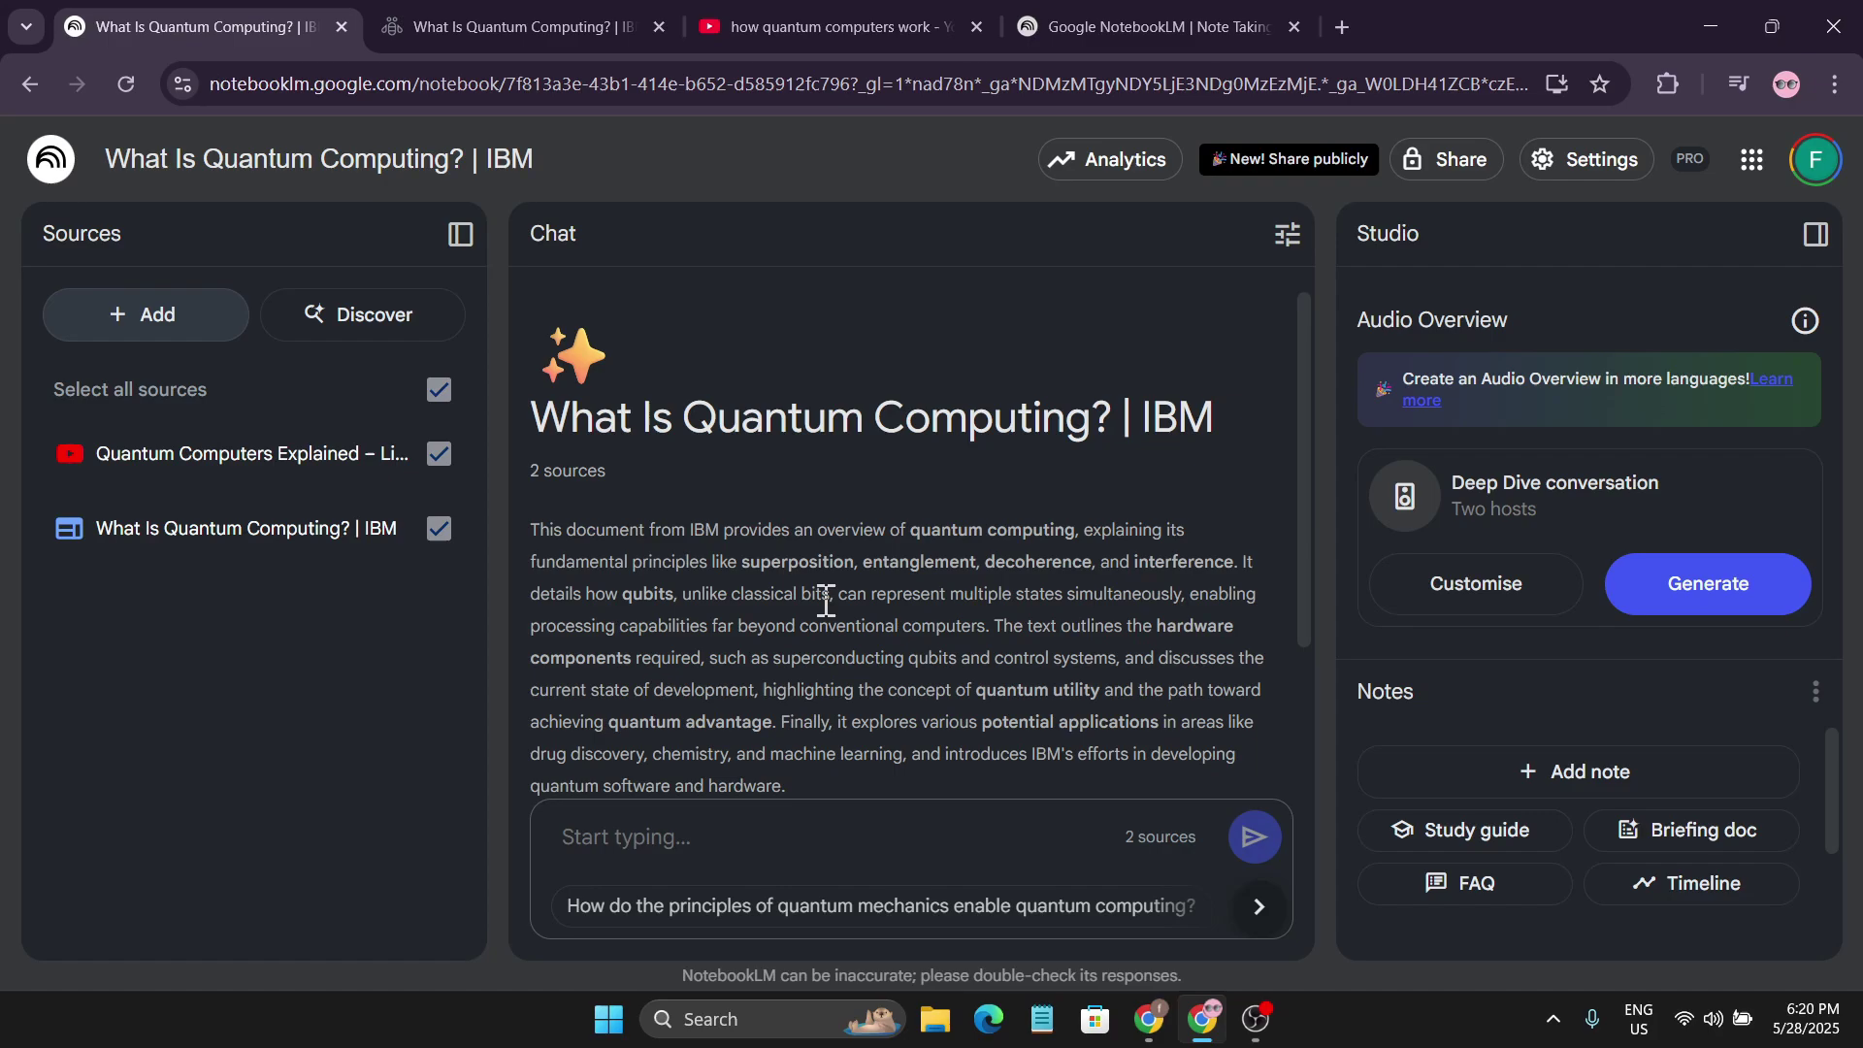
pyautogui.scroll(-2, 824, 601)
pyautogui.scroll(2, 824, 607)
pyautogui.scroll(-2, 867, 532)
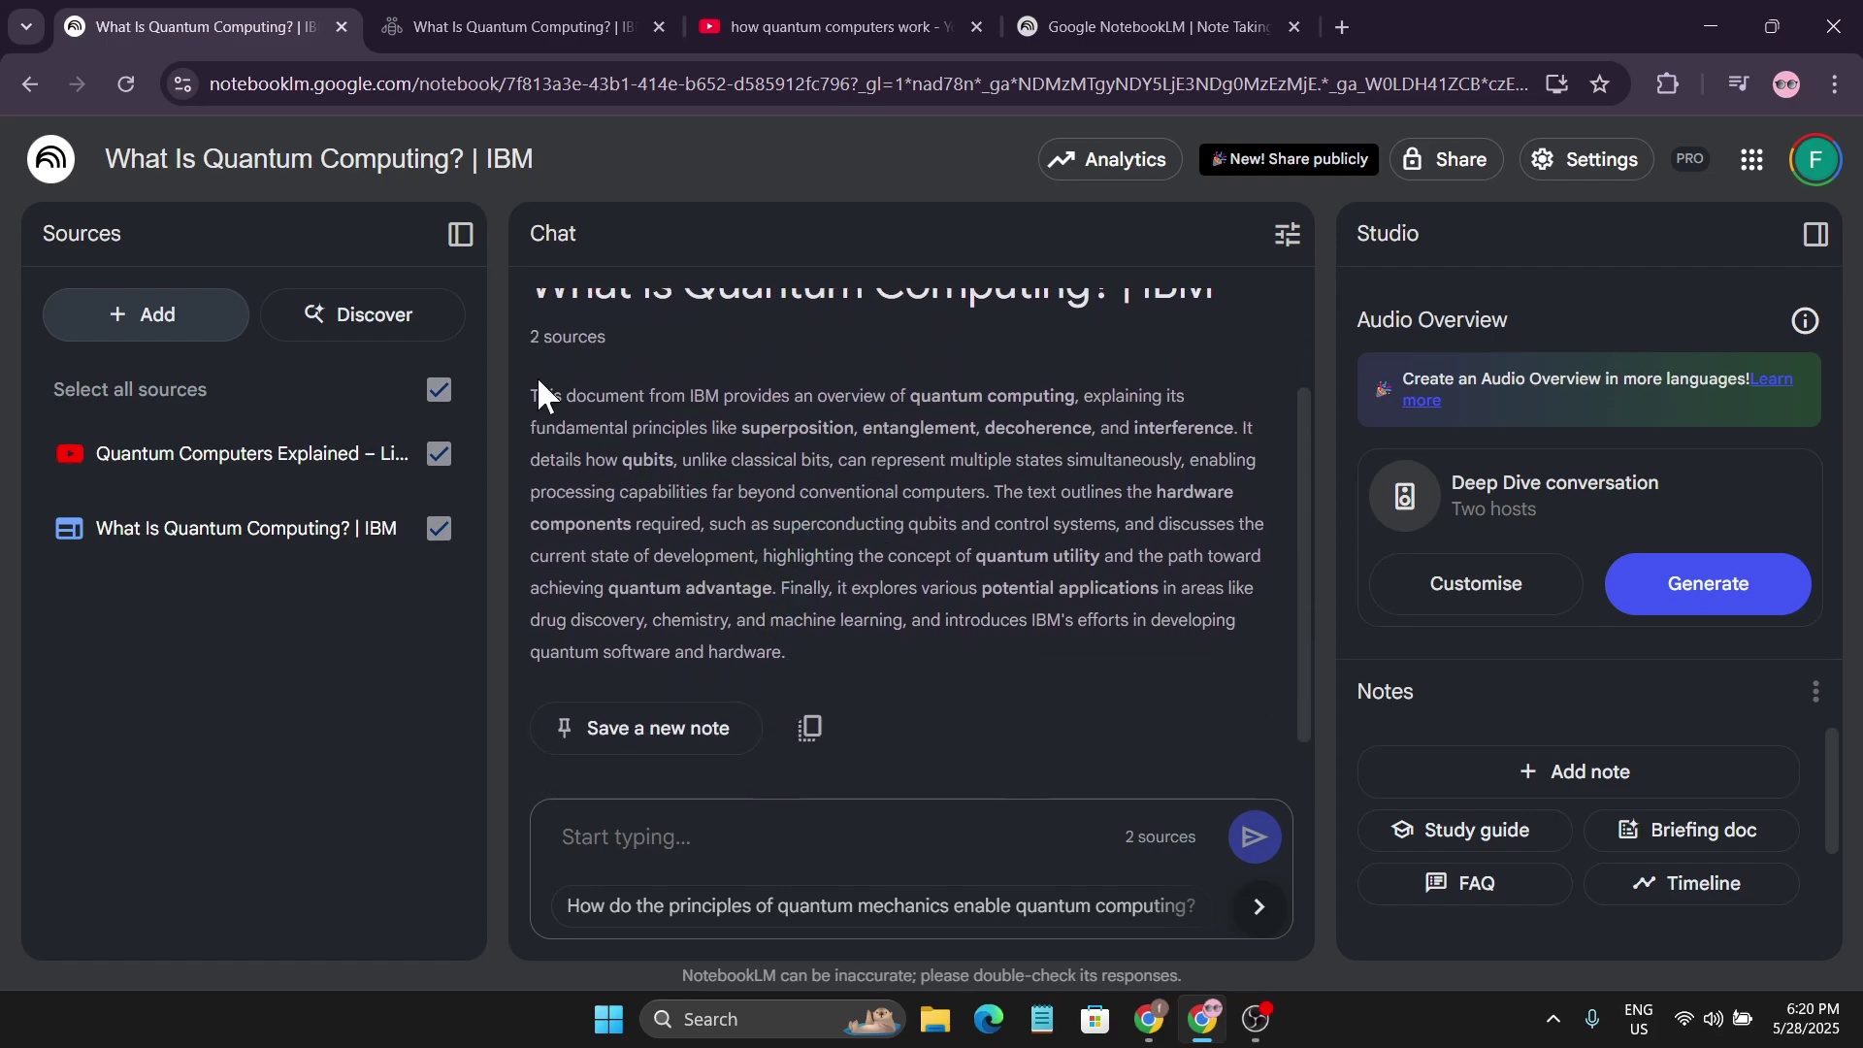
pyautogui.scroll(-1, 771, 534)
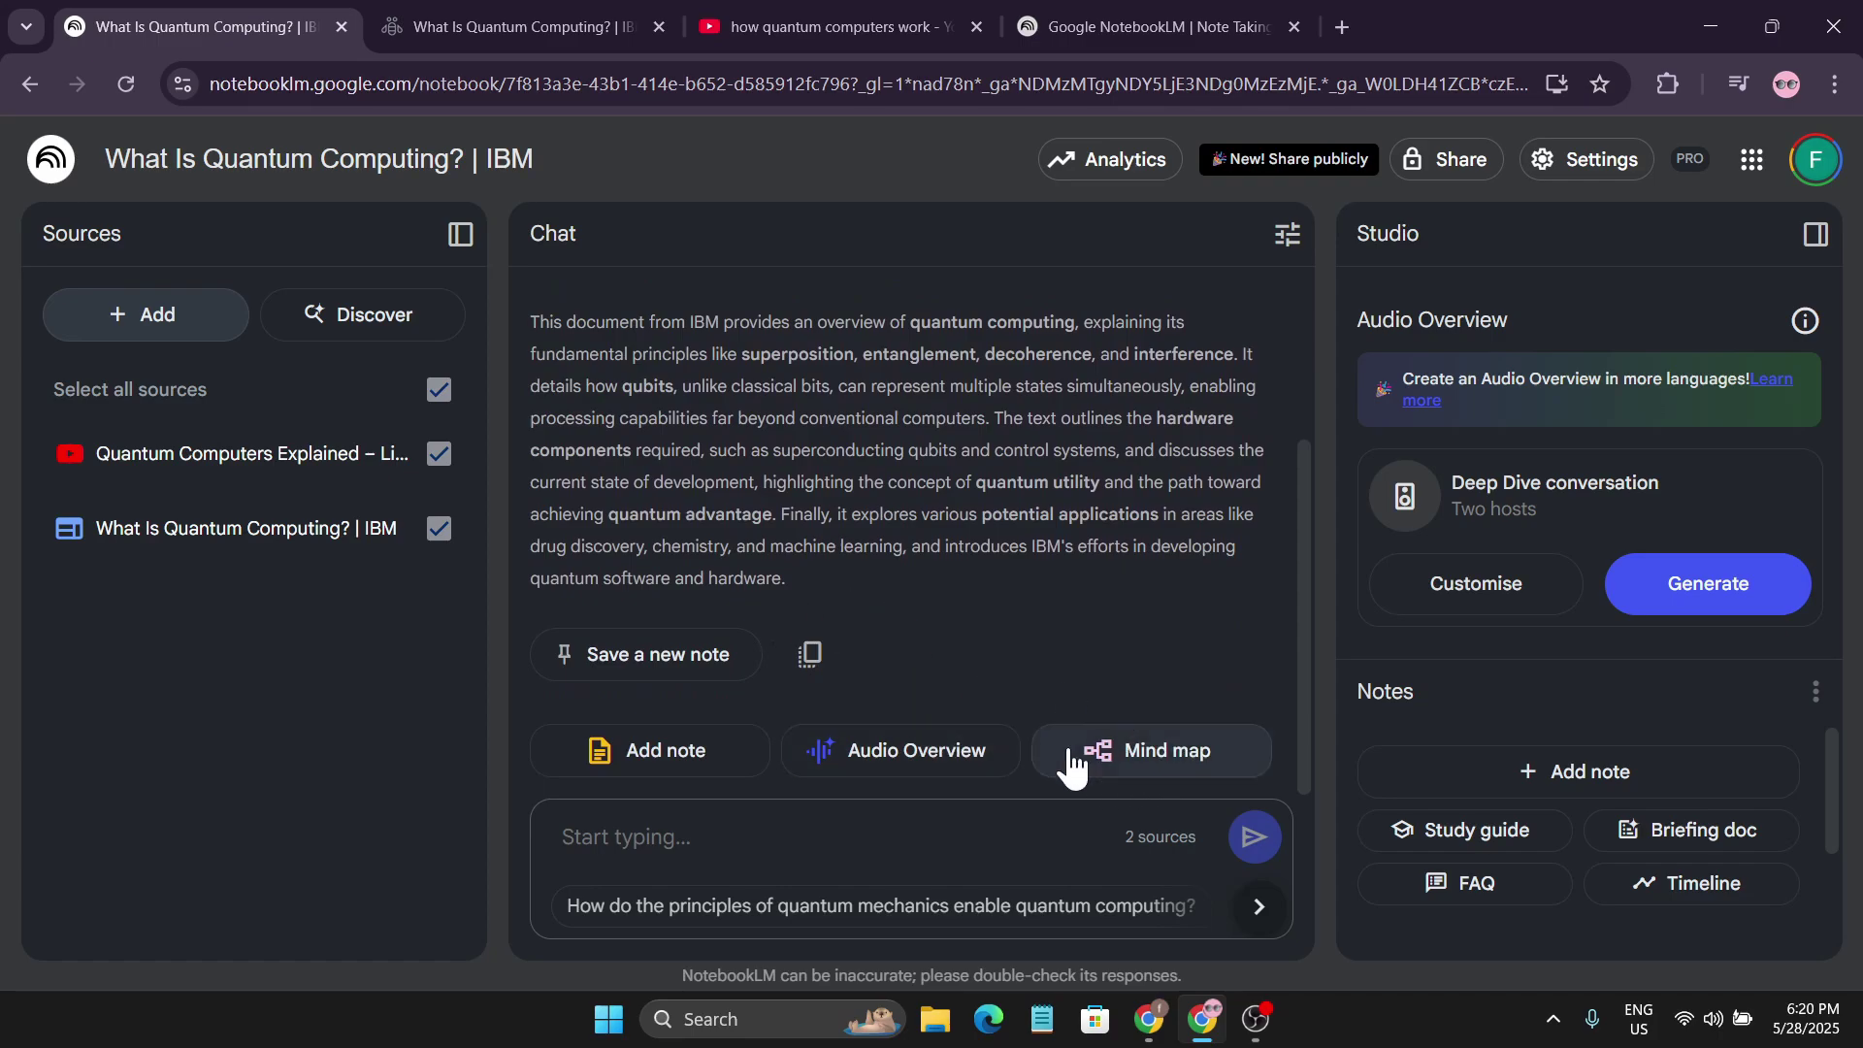
# Generate the Quantum Computers Explained mind map and zoom out to fit all topics.
pyautogui.click(1116, 767)
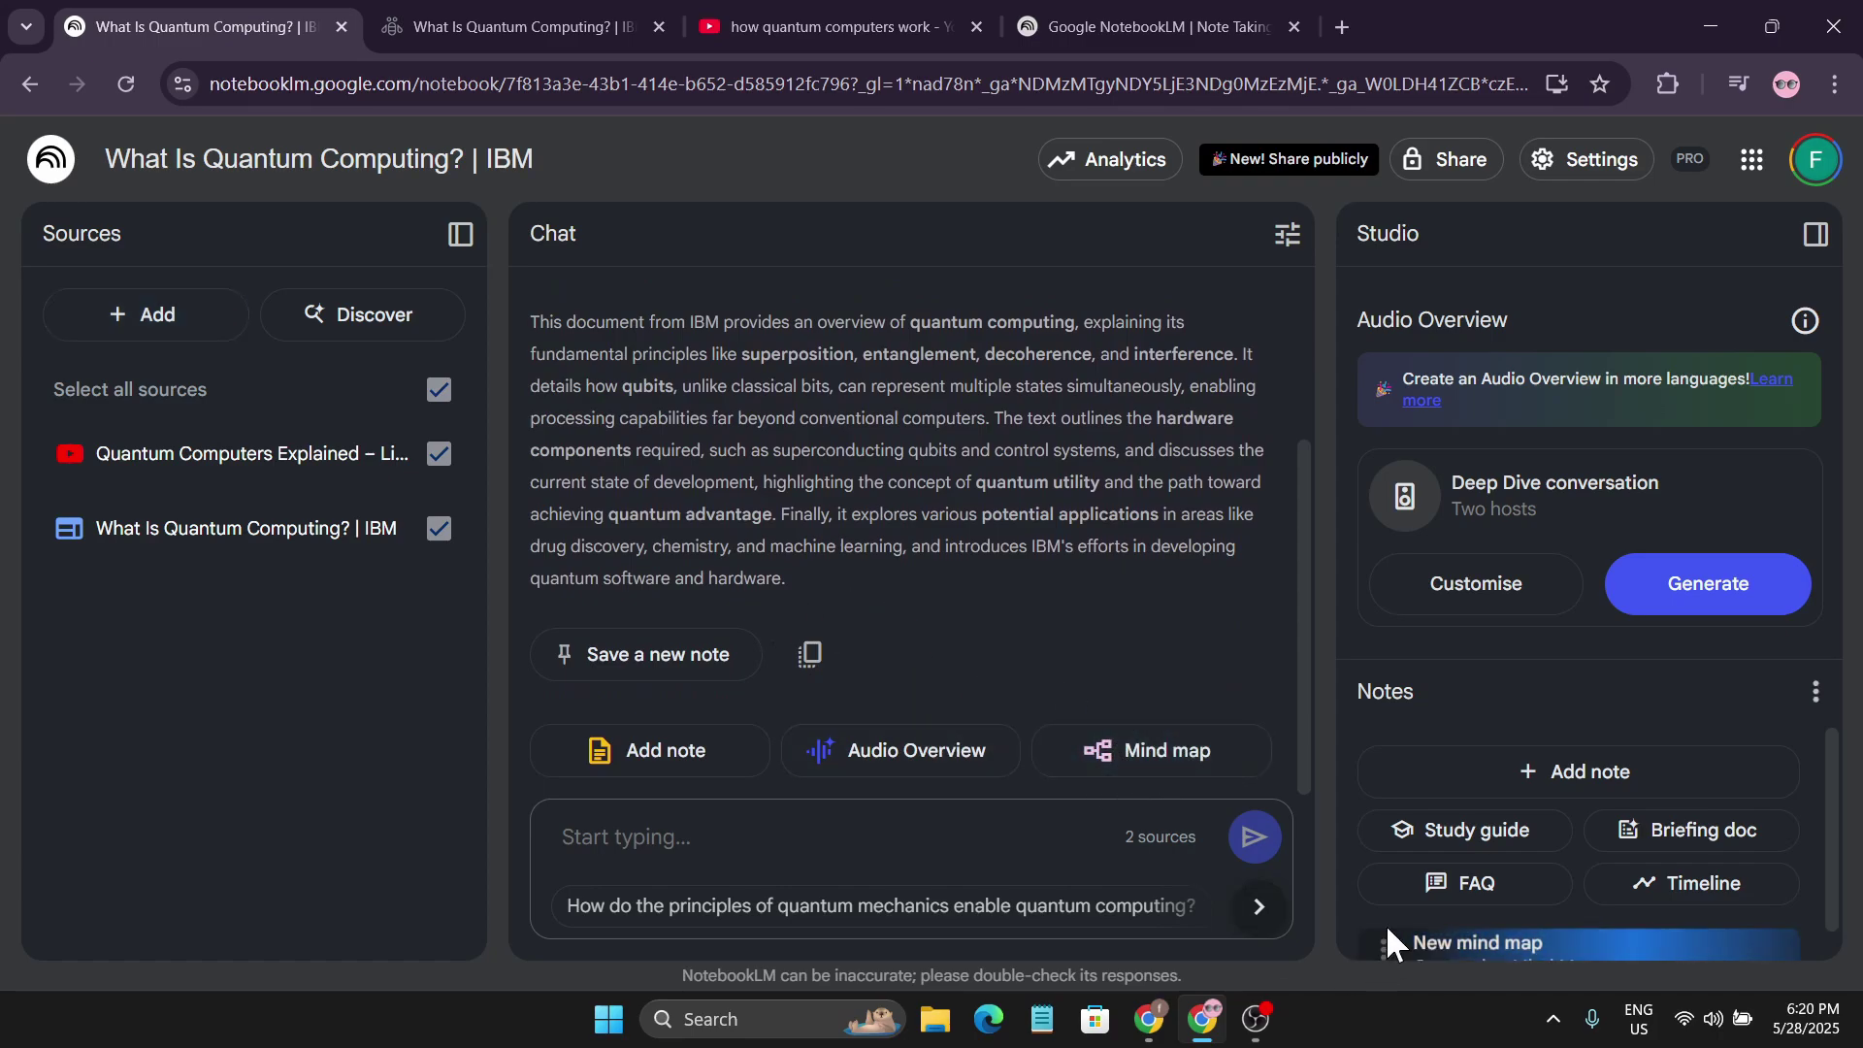
pyautogui.scroll(-1, 1387, 936)
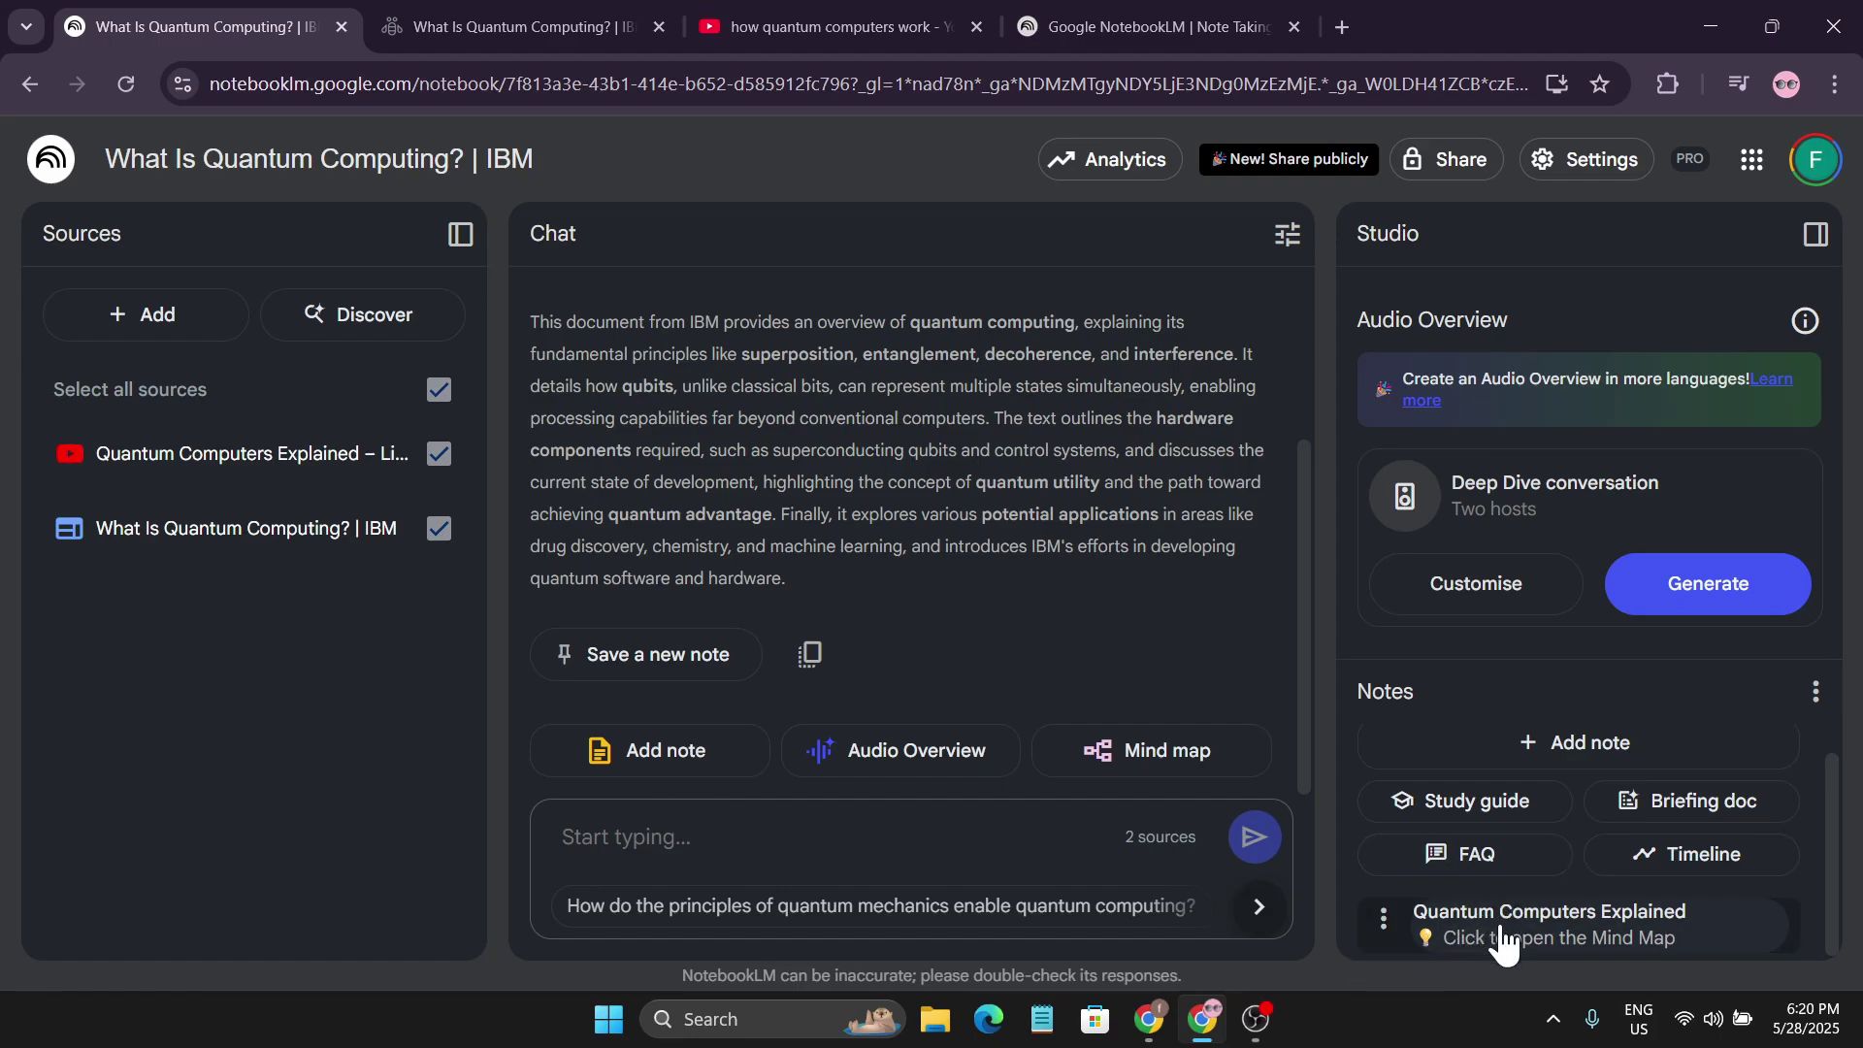
pyautogui.click(1499, 927)
pyautogui.click(1783, 910)
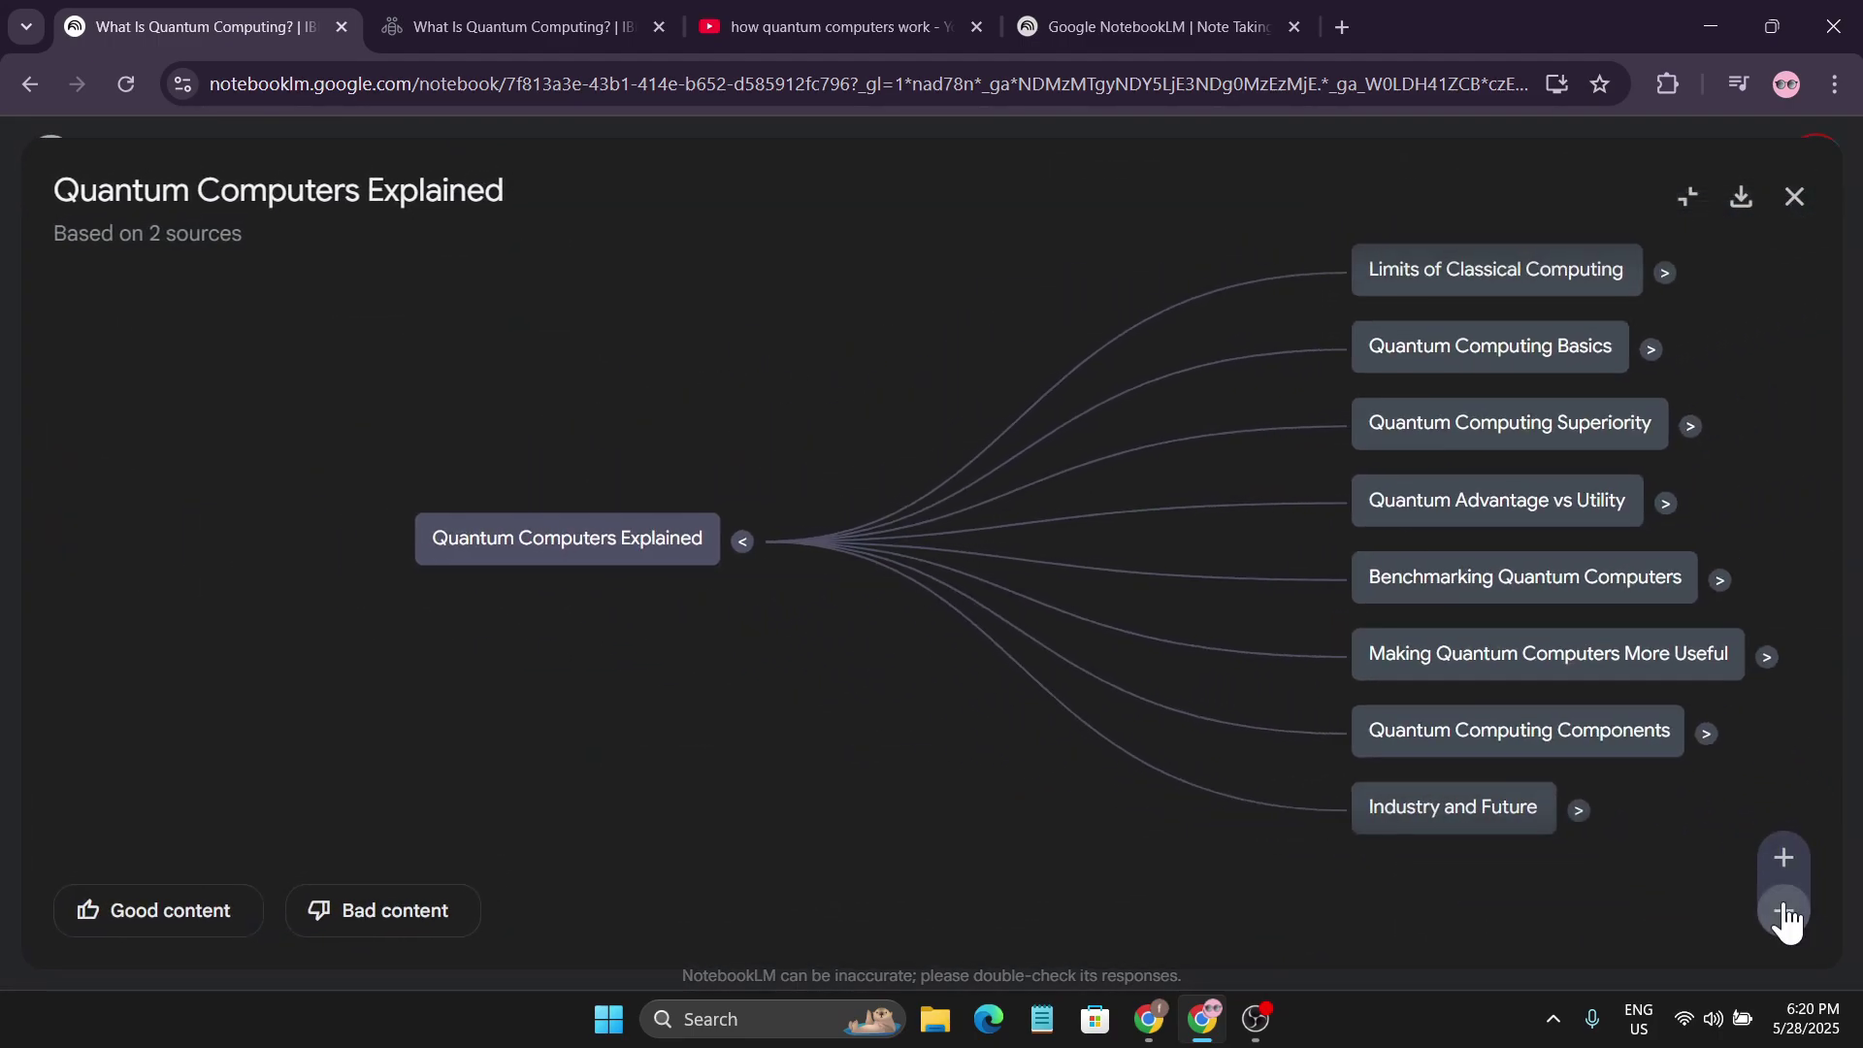
pyautogui.click(1783, 910)
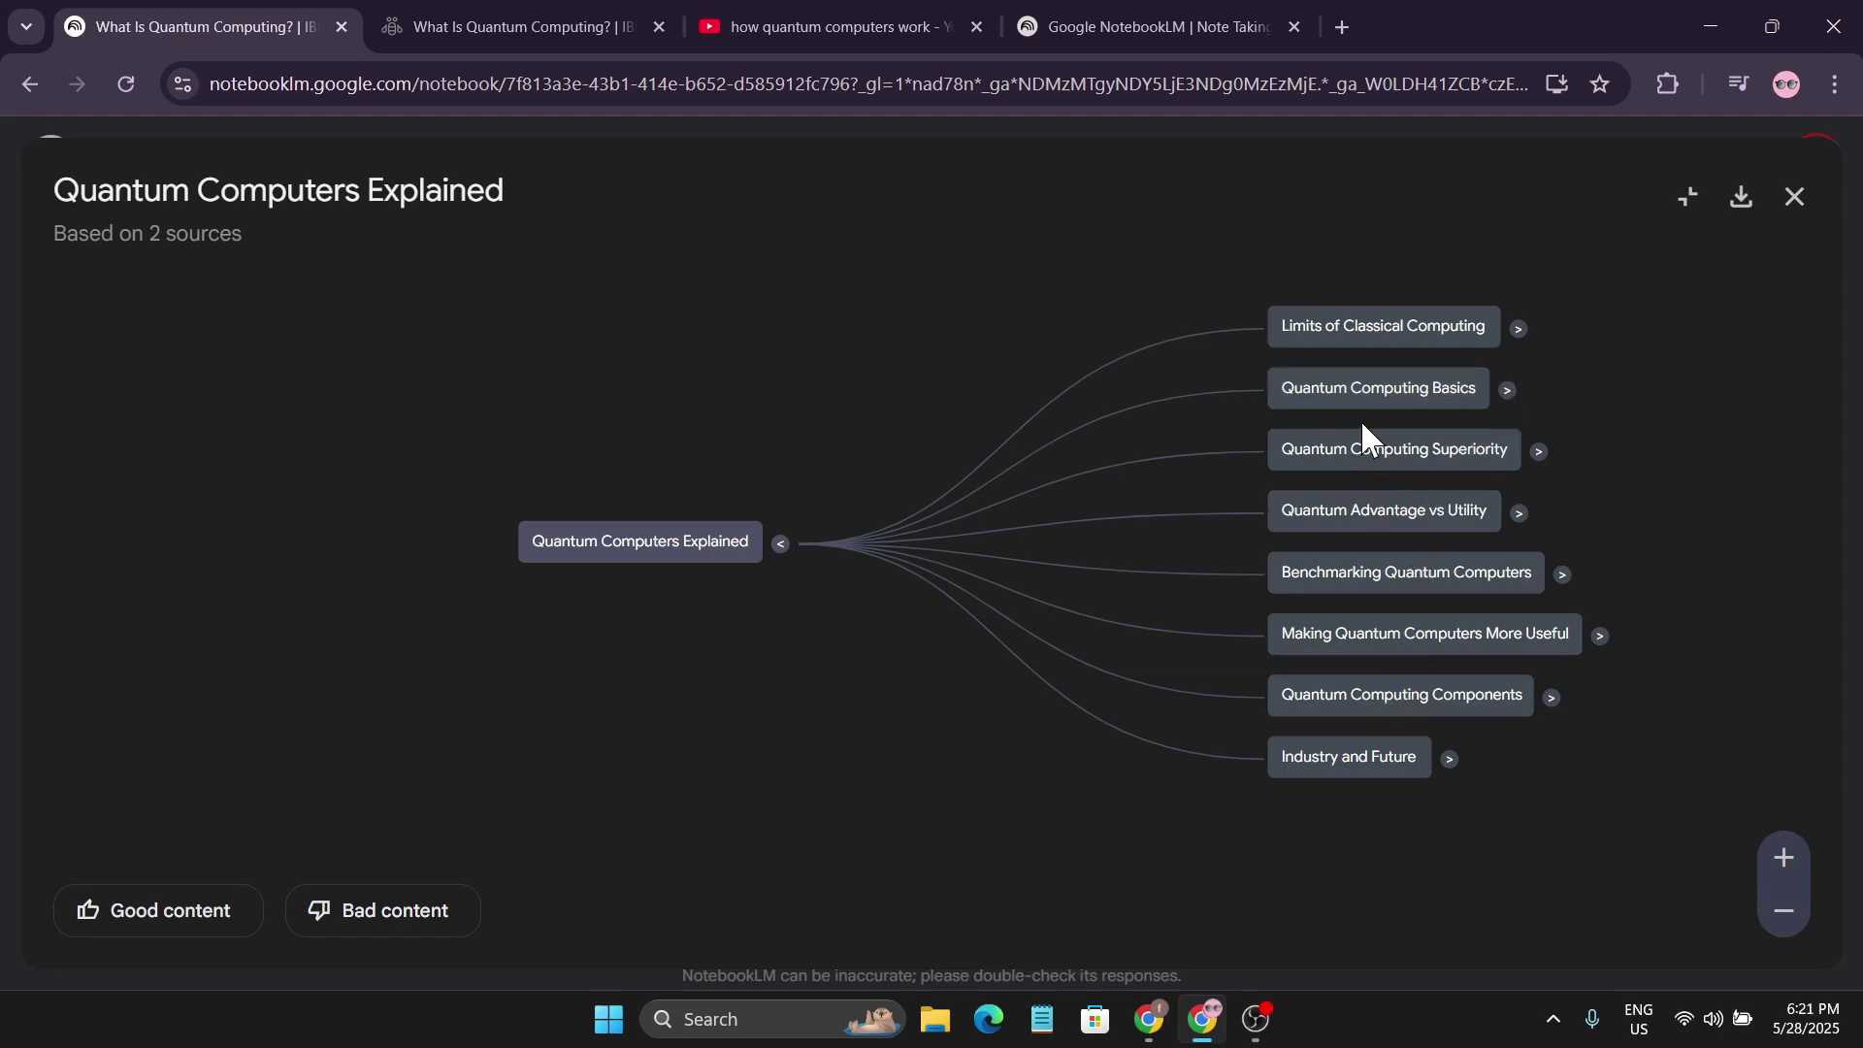
# Expand Limits of Classical Computing and Quantum Computing Basics, then ask chat about Uses Quantum Properties.
pyautogui.click(1518, 330)
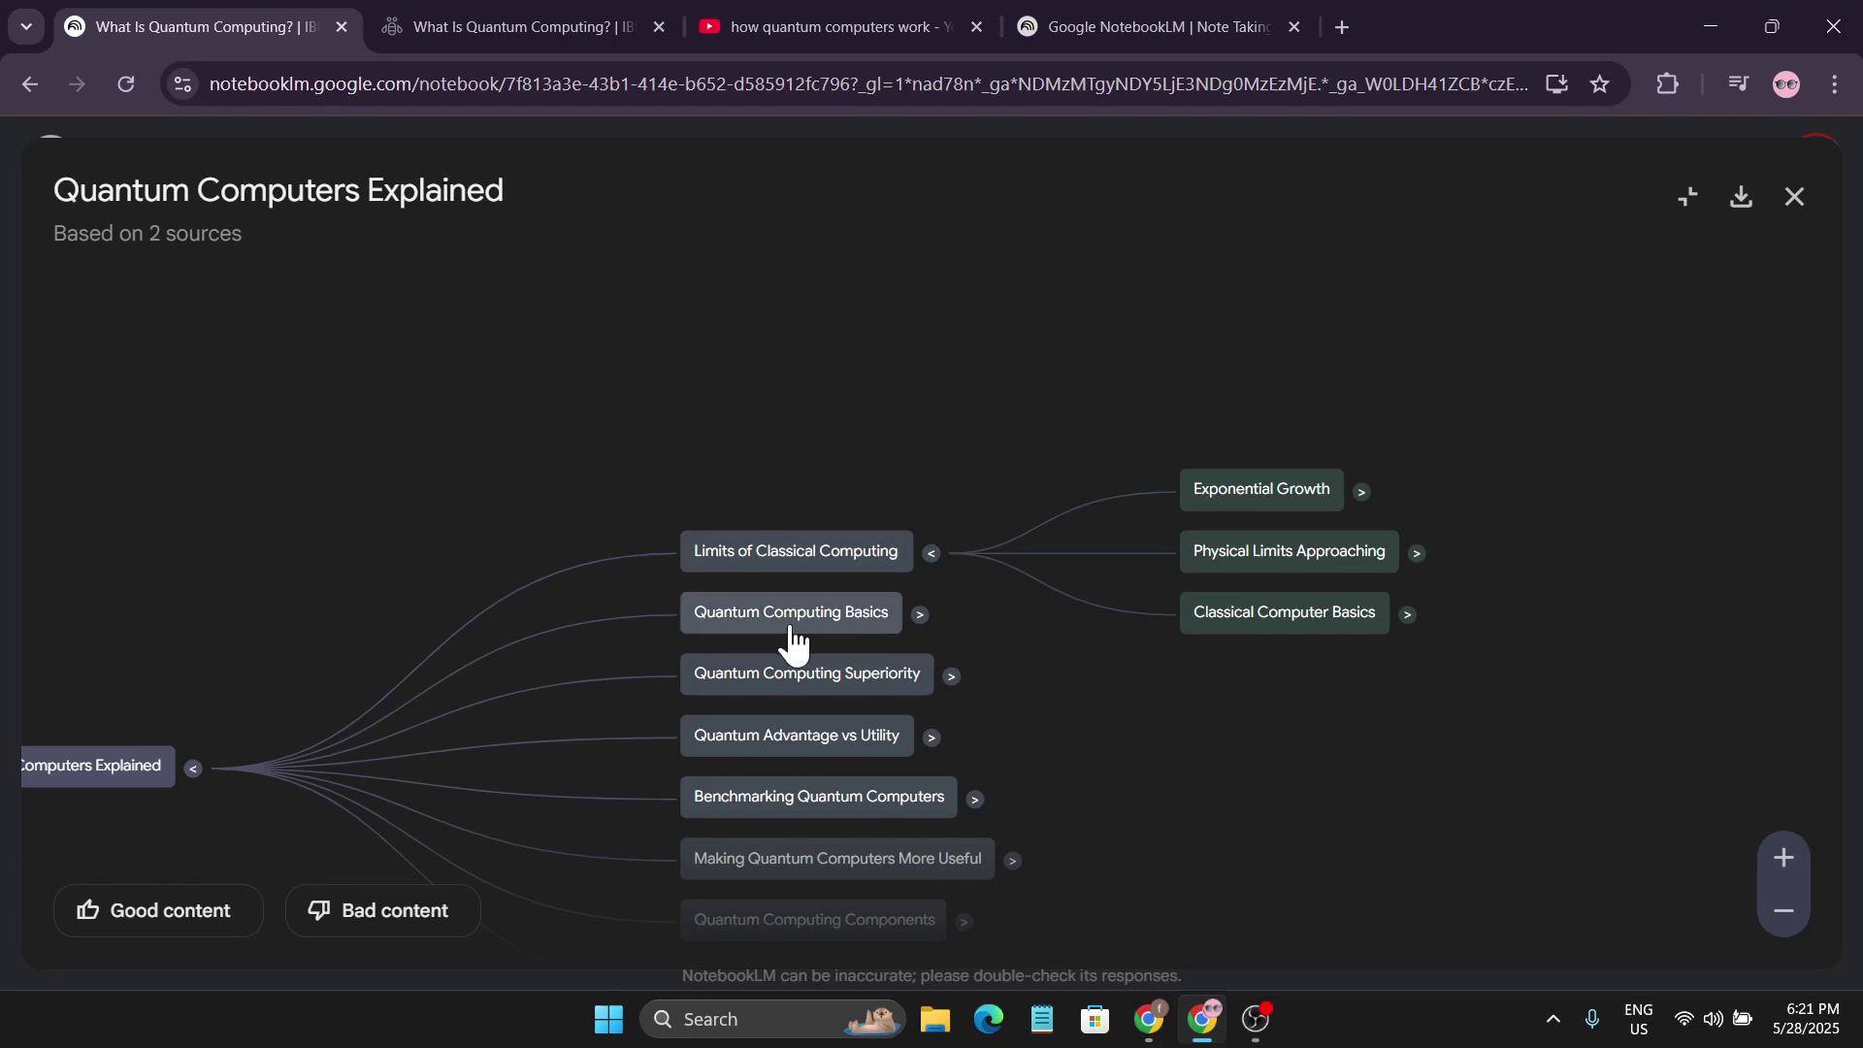
pyautogui.click(920, 616)
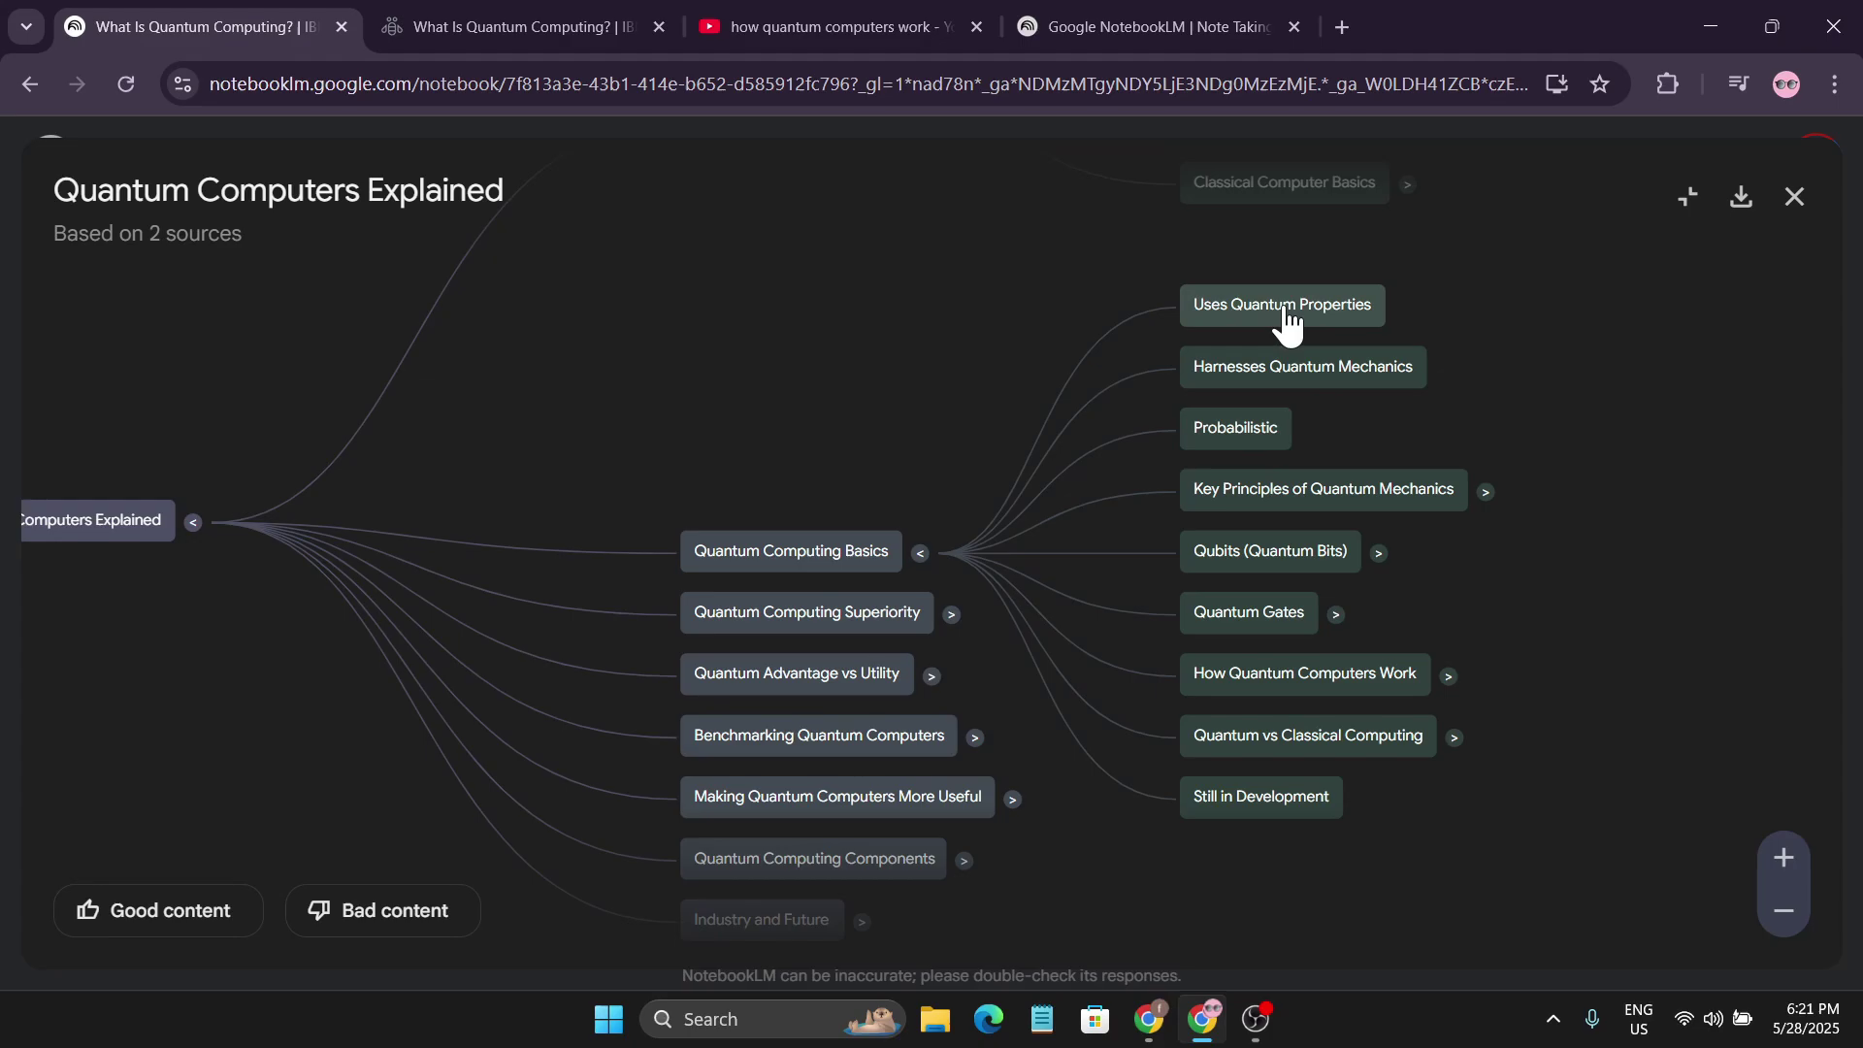
pyautogui.click(1284, 308)
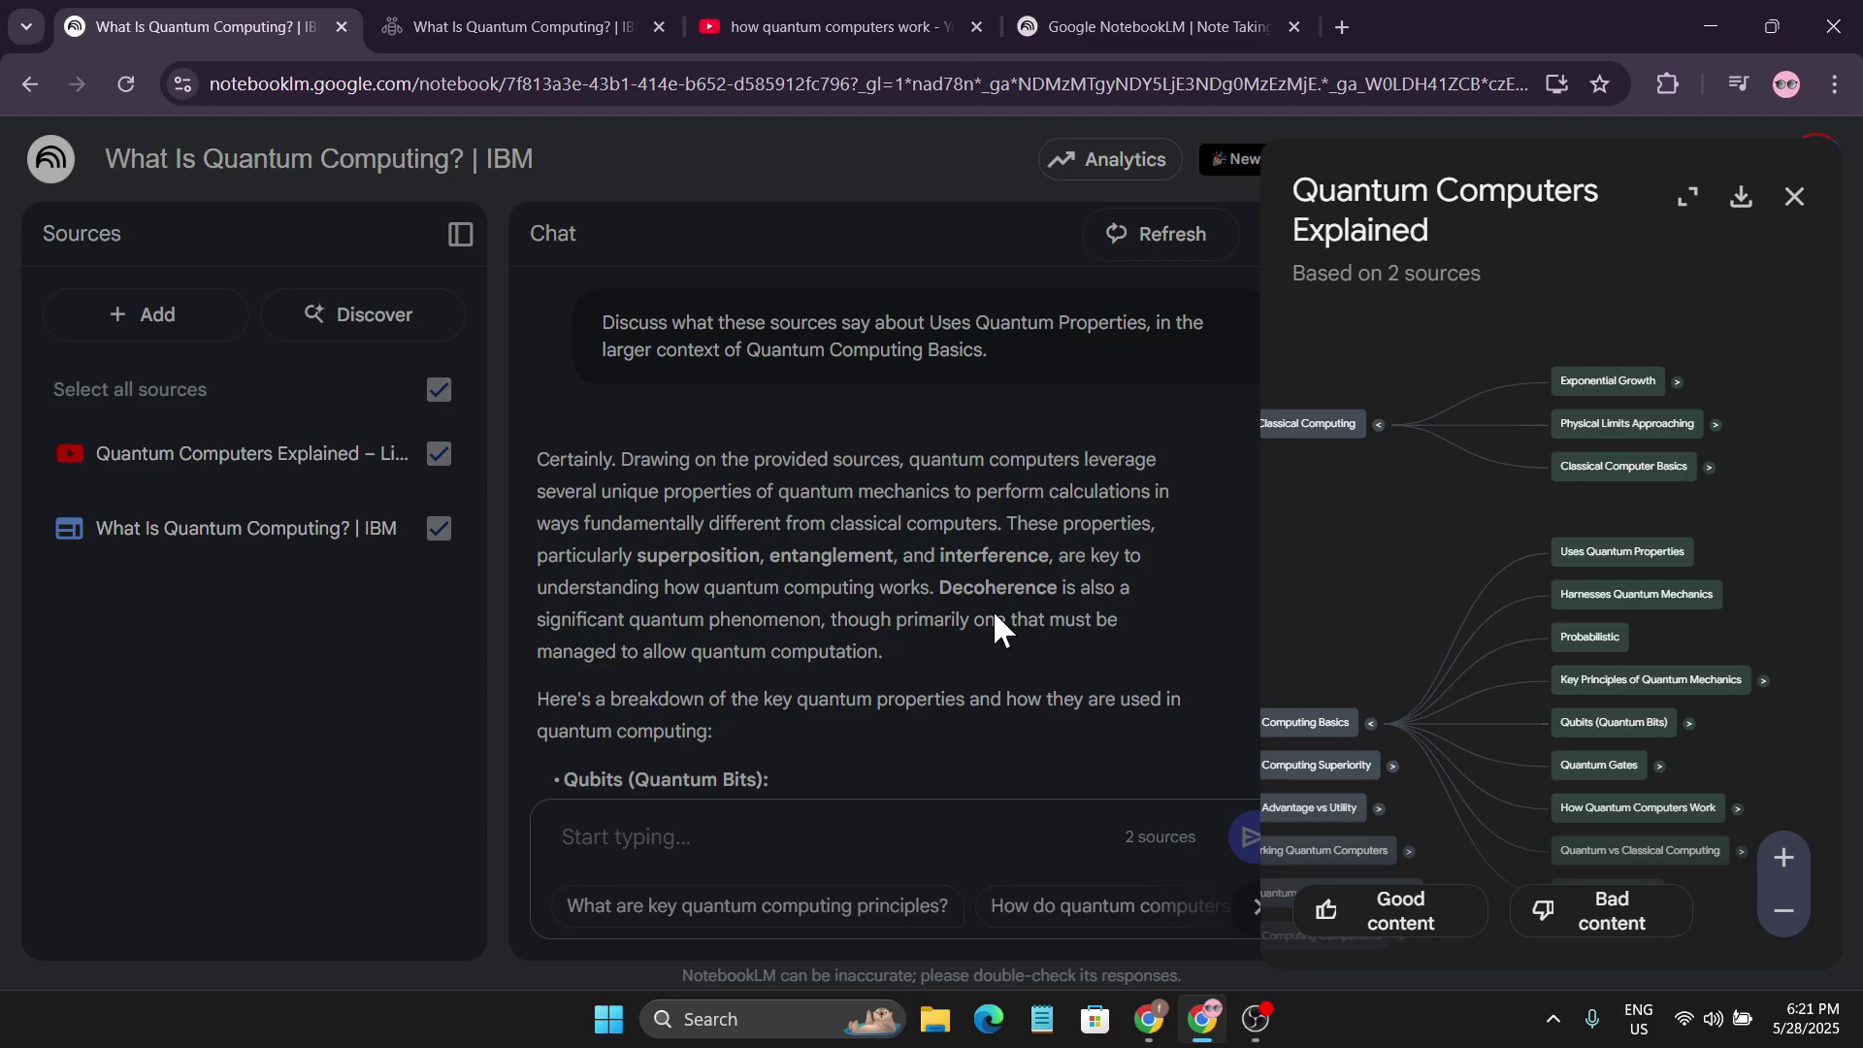
# Close the mind map panel and read the chat's answer on quantum properties.
pyautogui.click(1794, 196)
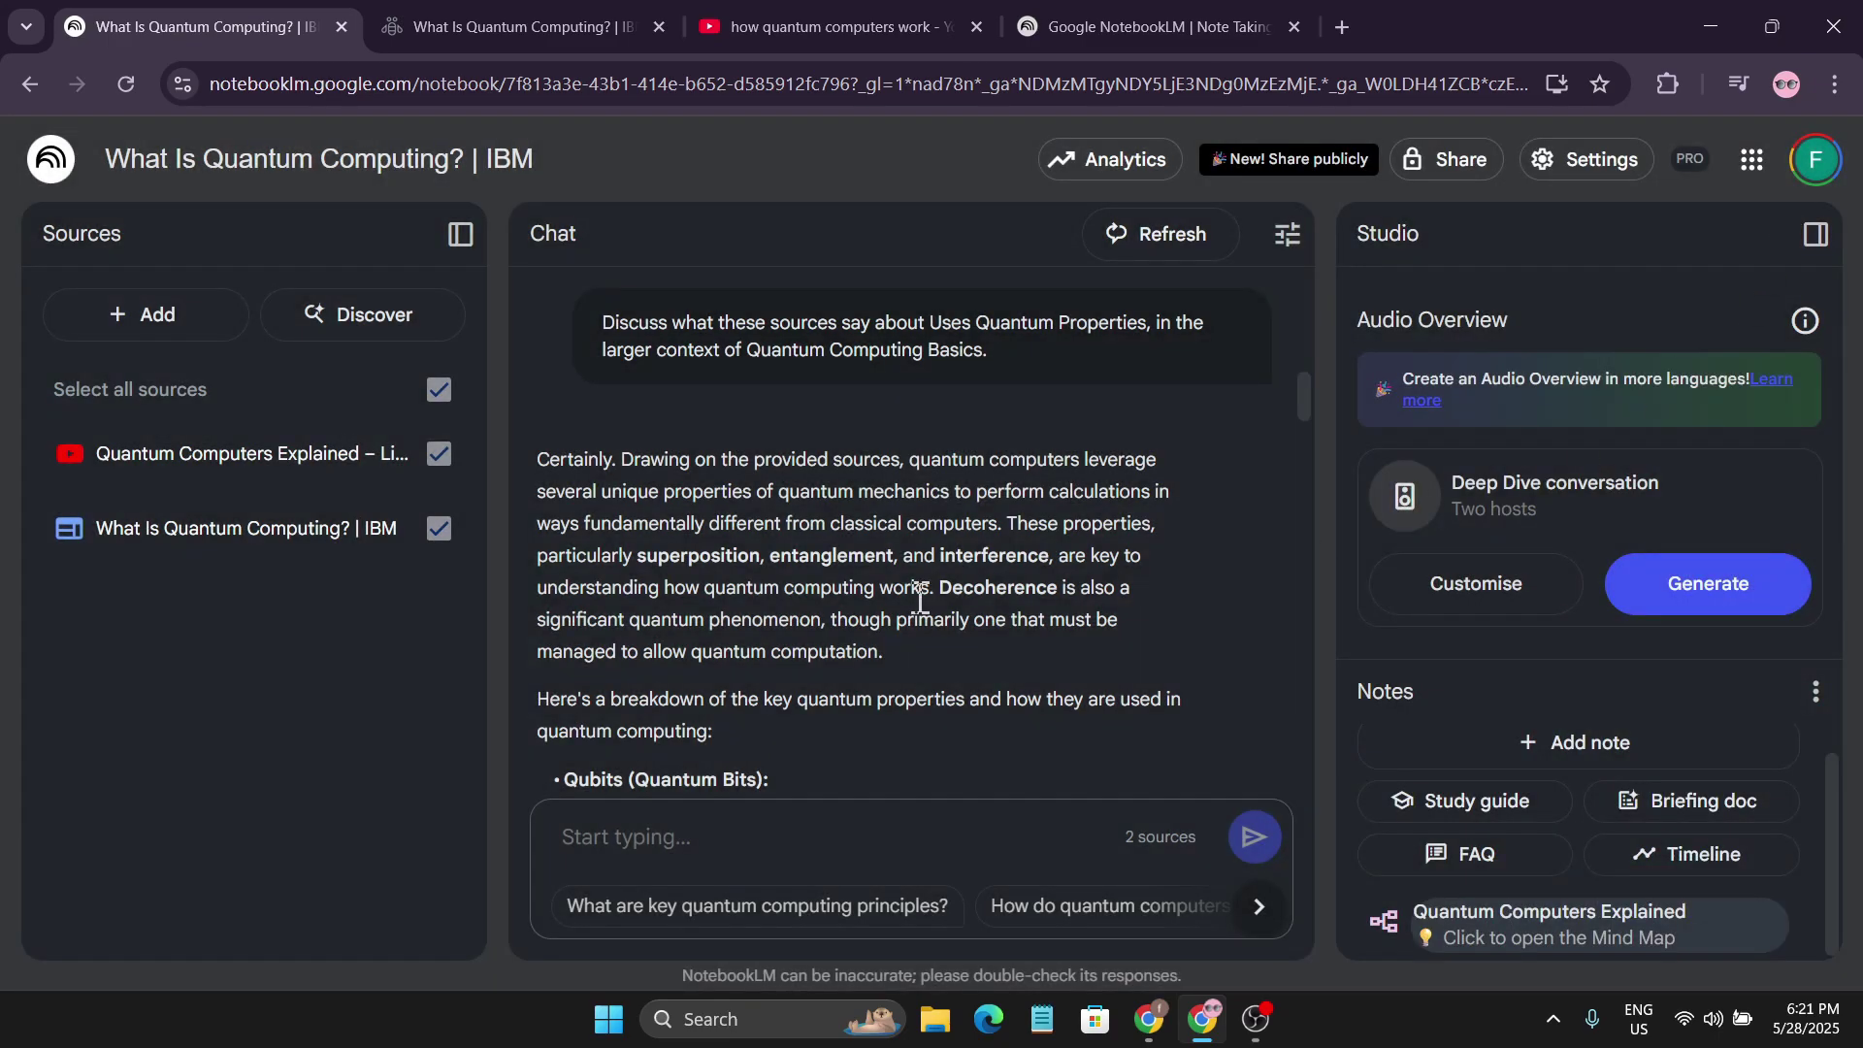
pyautogui.scroll(-10, 919, 597)
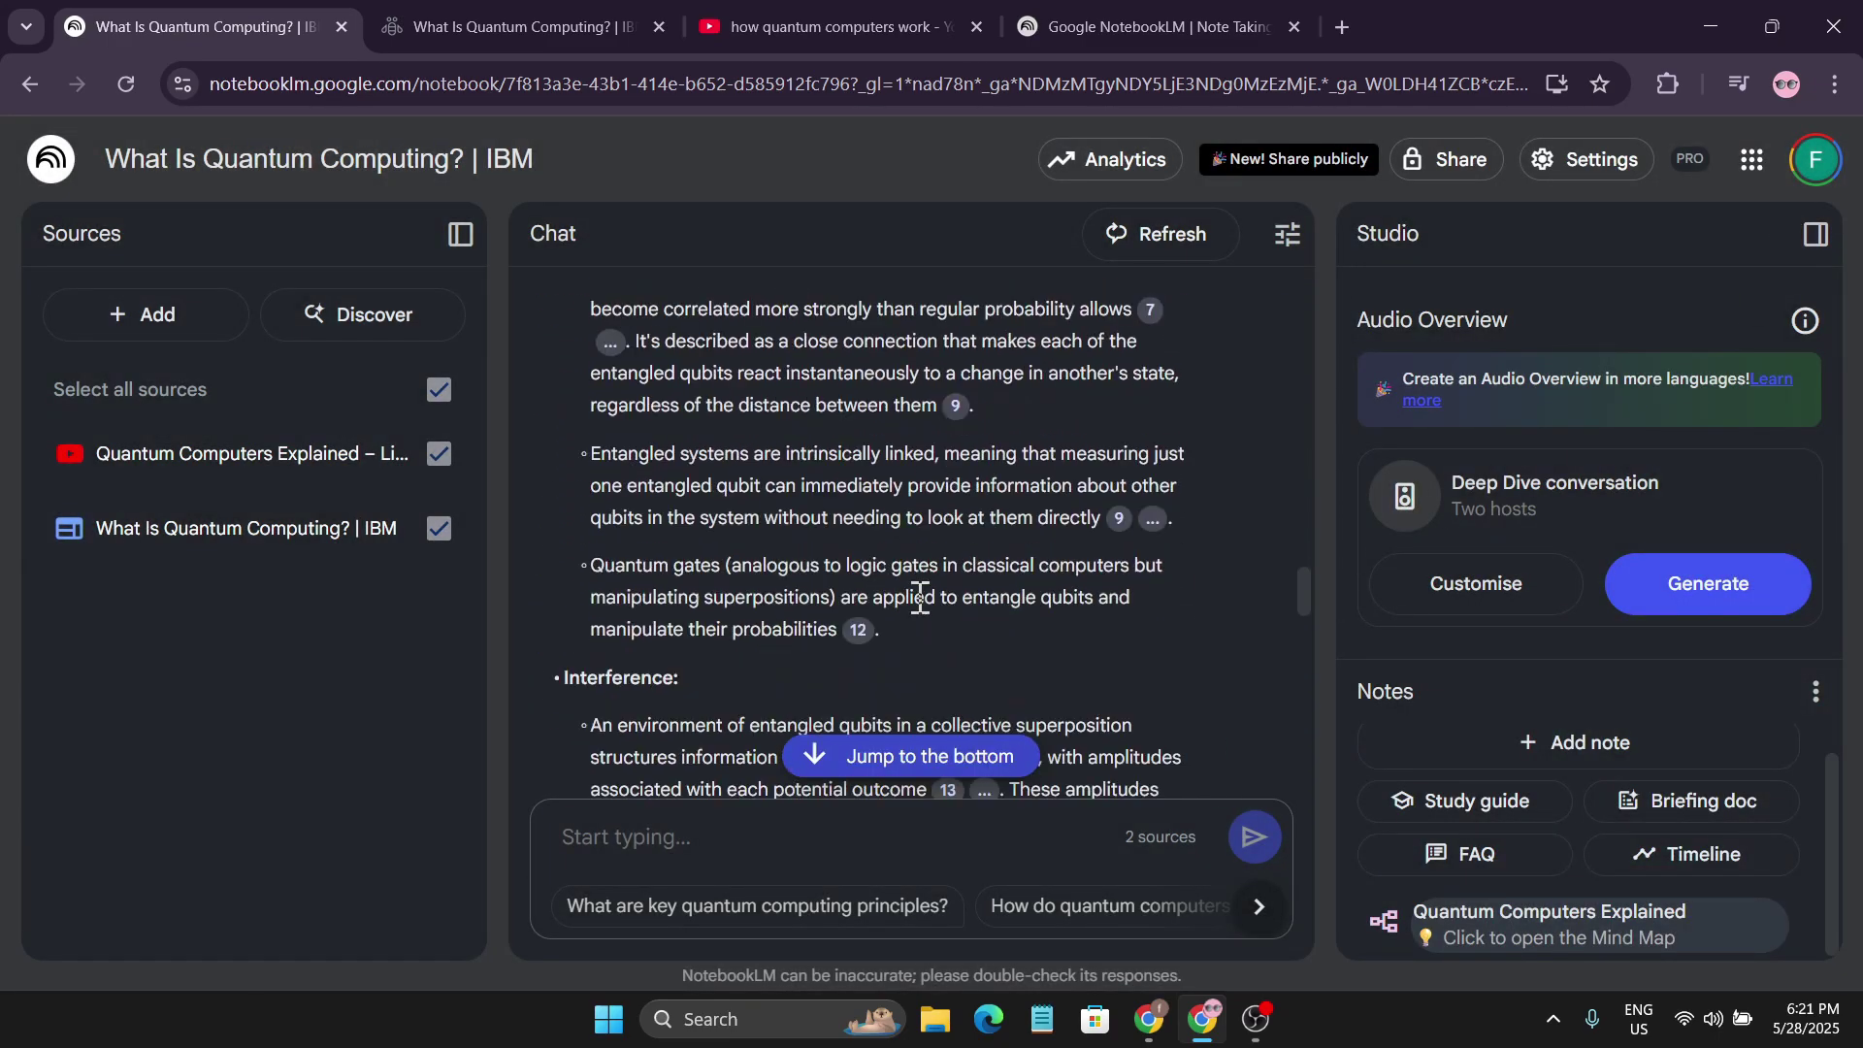
pyautogui.scroll(-8, 920, 597)
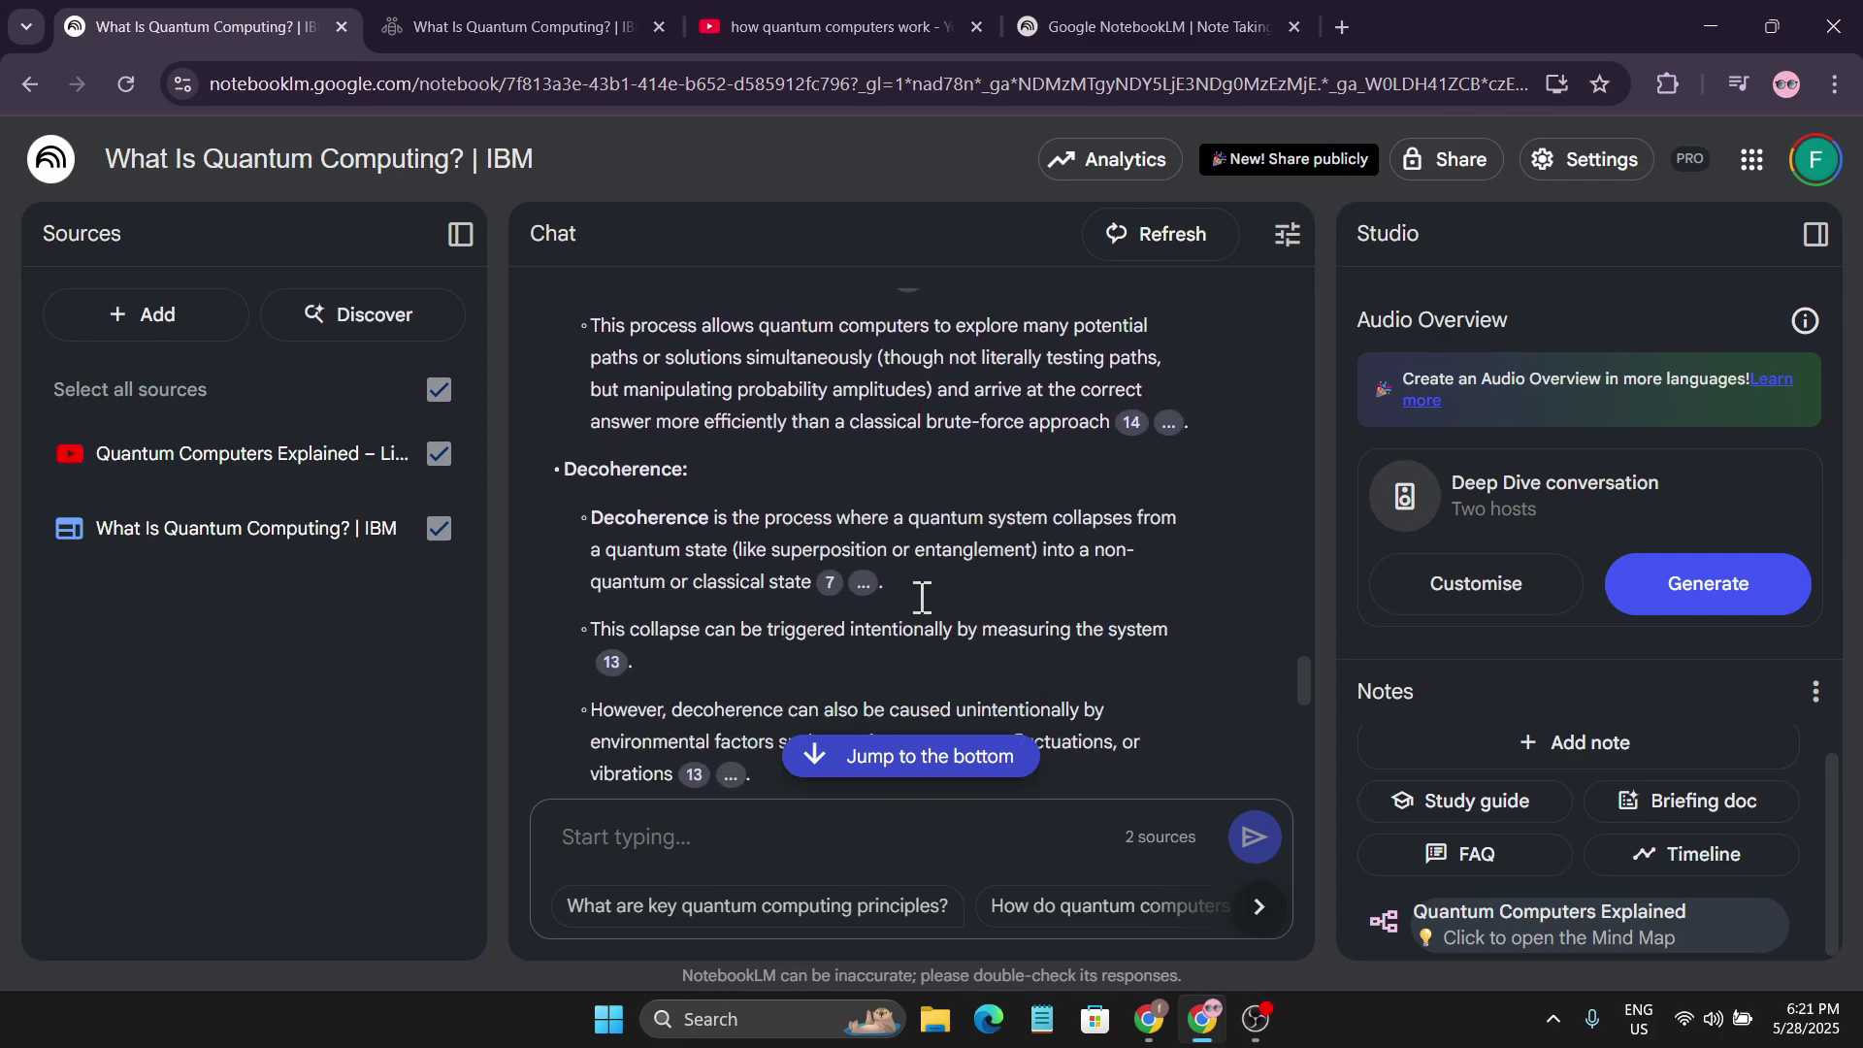
pyautogui.scroll(-4, 922, 597)
pyautogui.scroll(3, 919, 483)
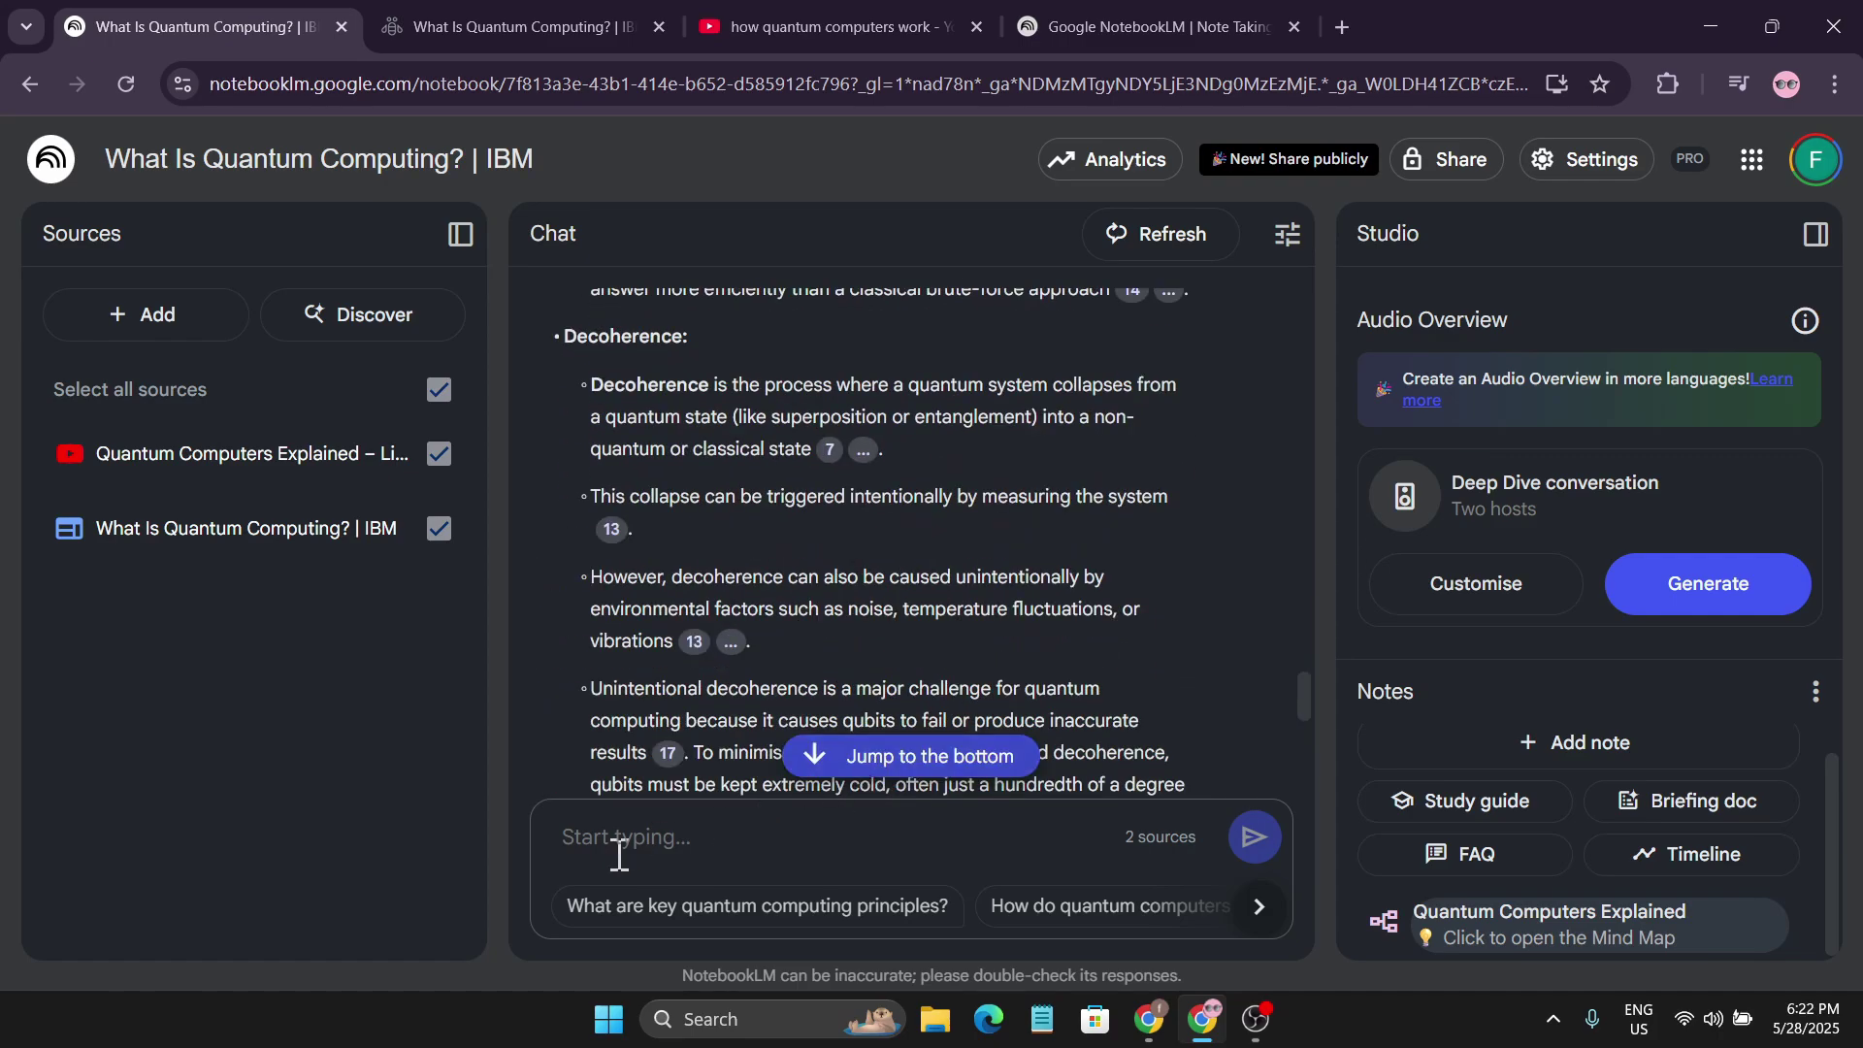
# Ask 'How do quantum computers use qubits?' and read the cited answer.
pyautogui.click(718, 845)
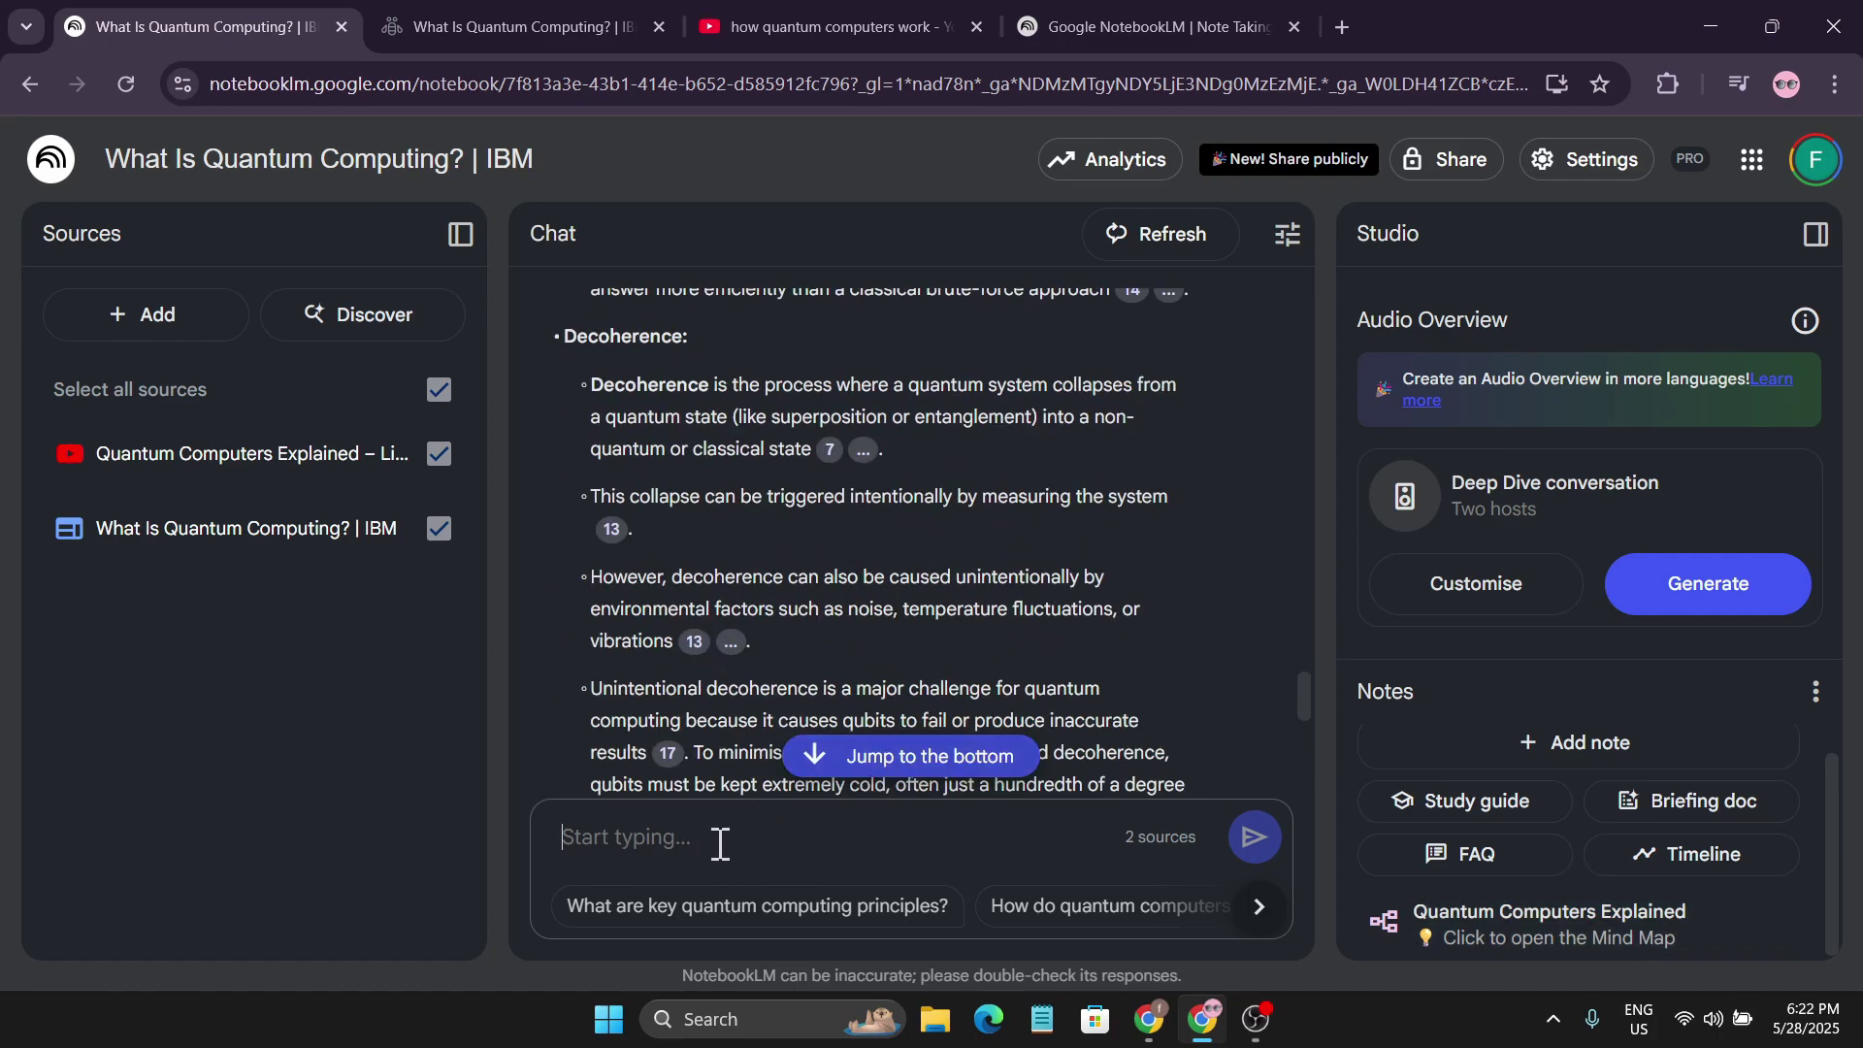
pyautogui.scroll(10, 902, 372)
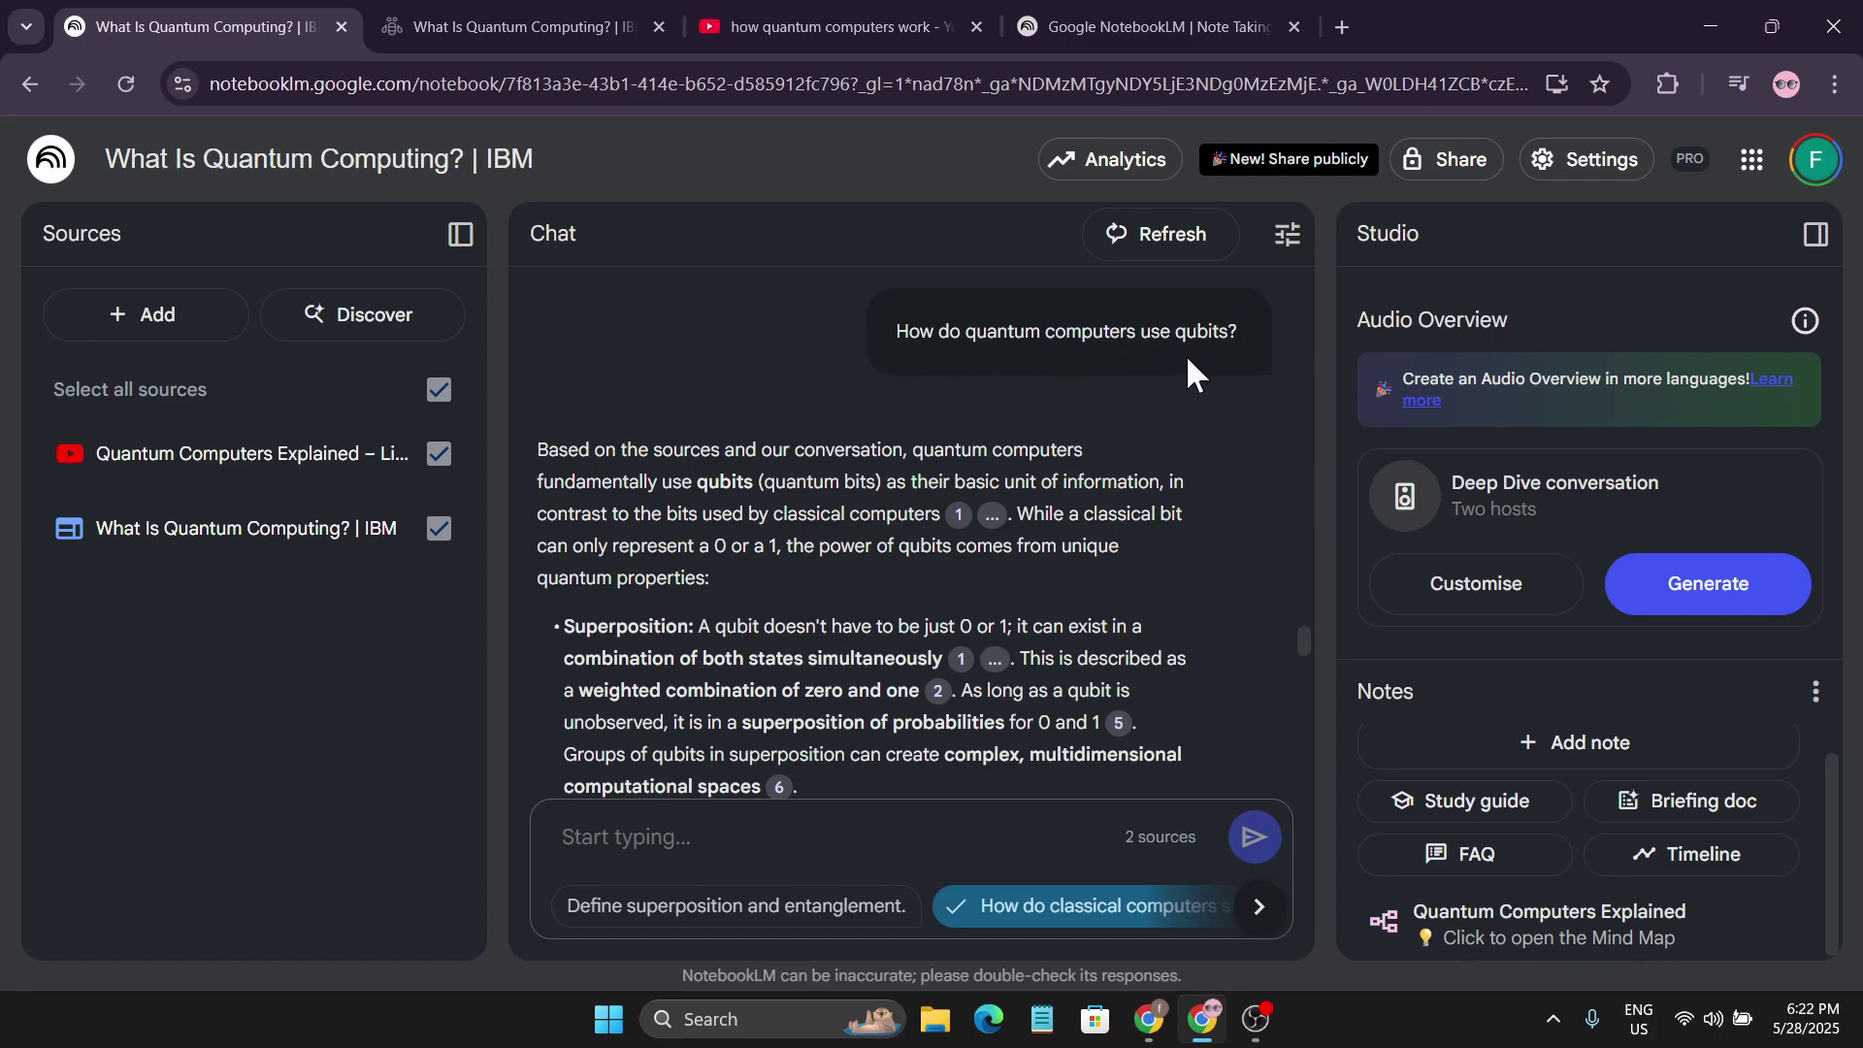
pyautogui.scroll(-3, 853, 573)
pyautogui.scroll(2, 857, 573)
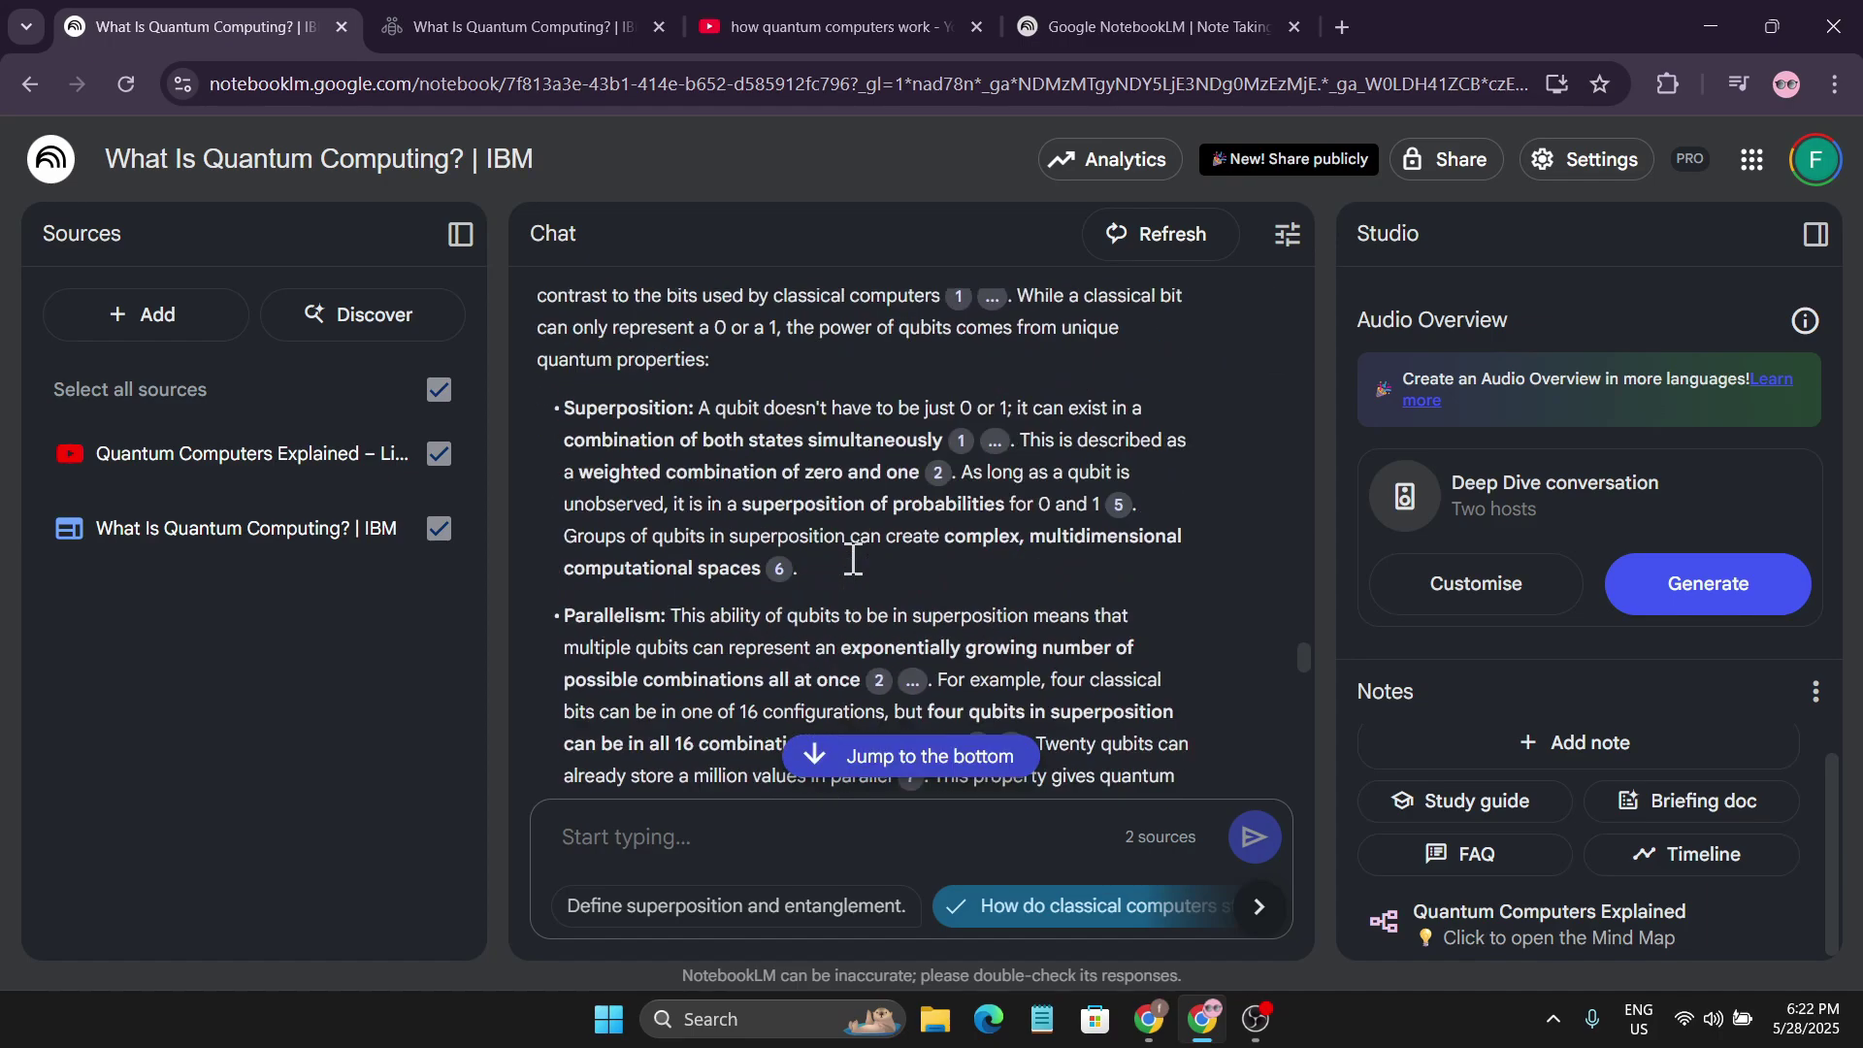
pyautogui.scroll(-8, 859, 572)
pyautogui.scroll(10, 873, 602)
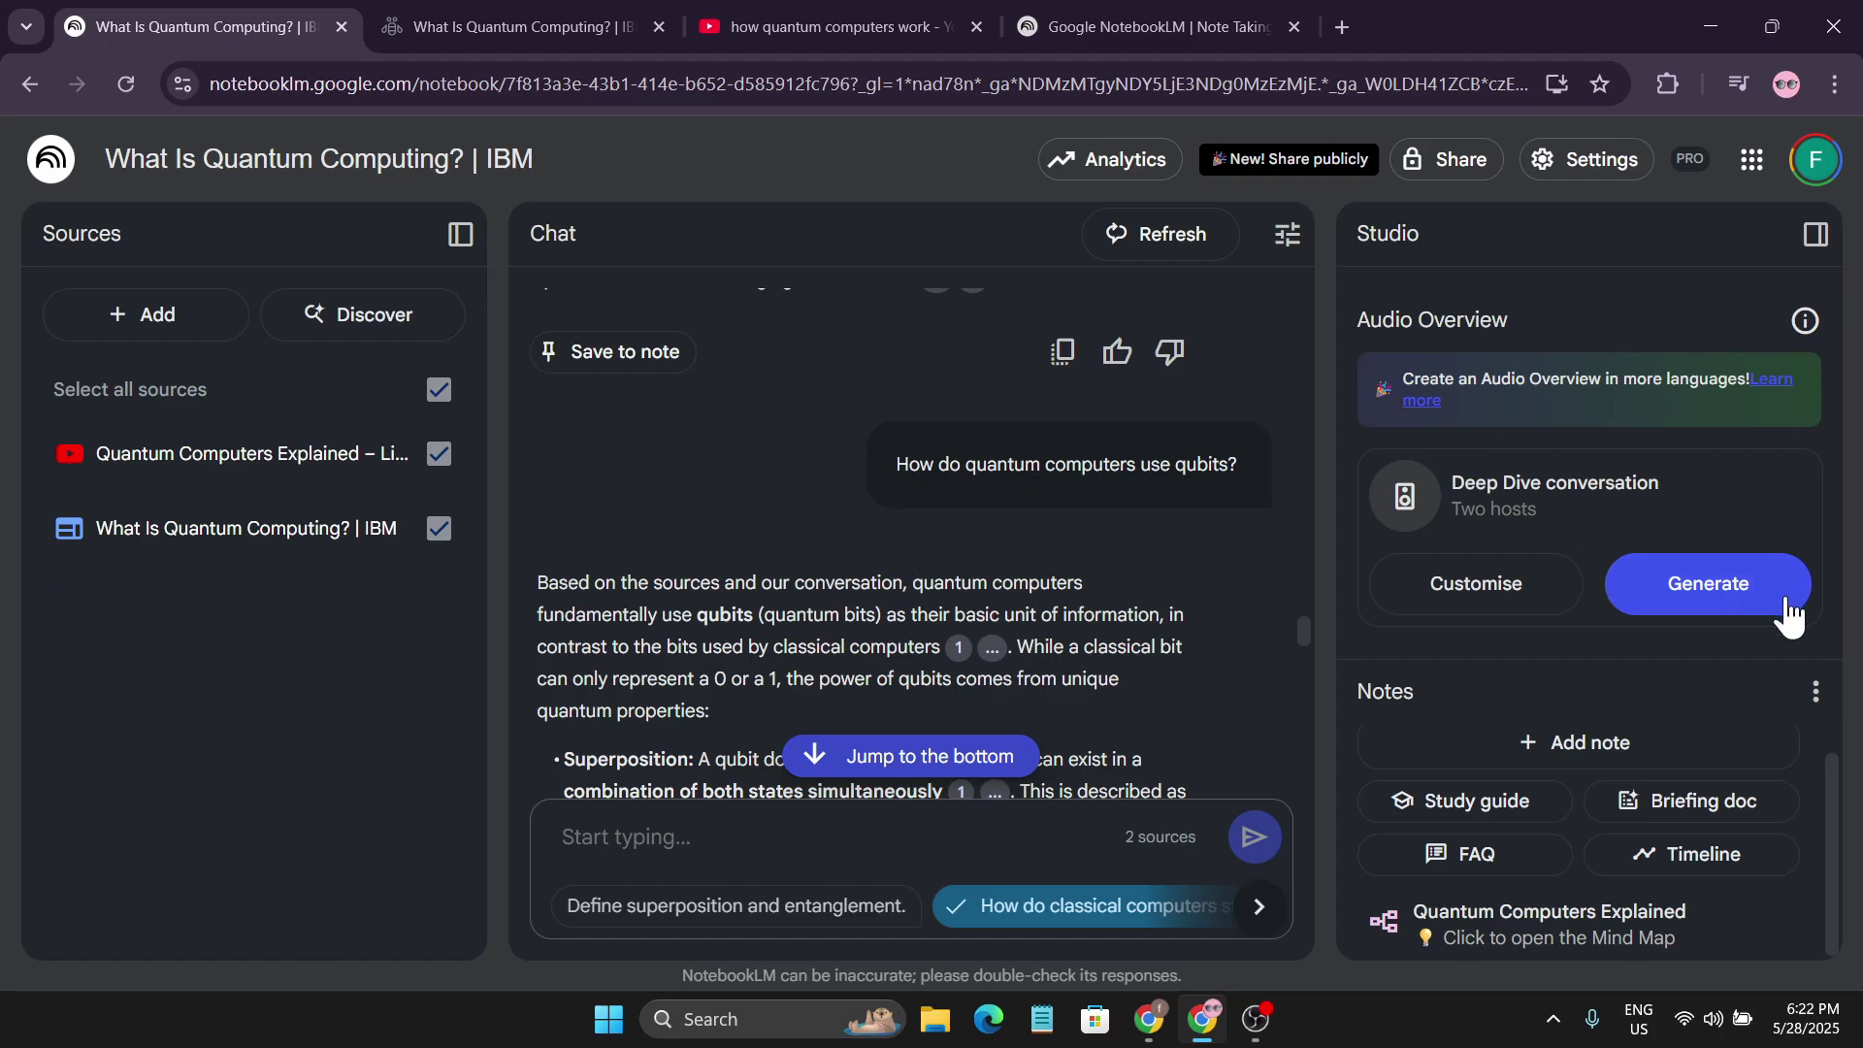
# Generate the 16:45 Deep Dive audio overview and play it to 00:26.
pyautogui.click(1710, 607)
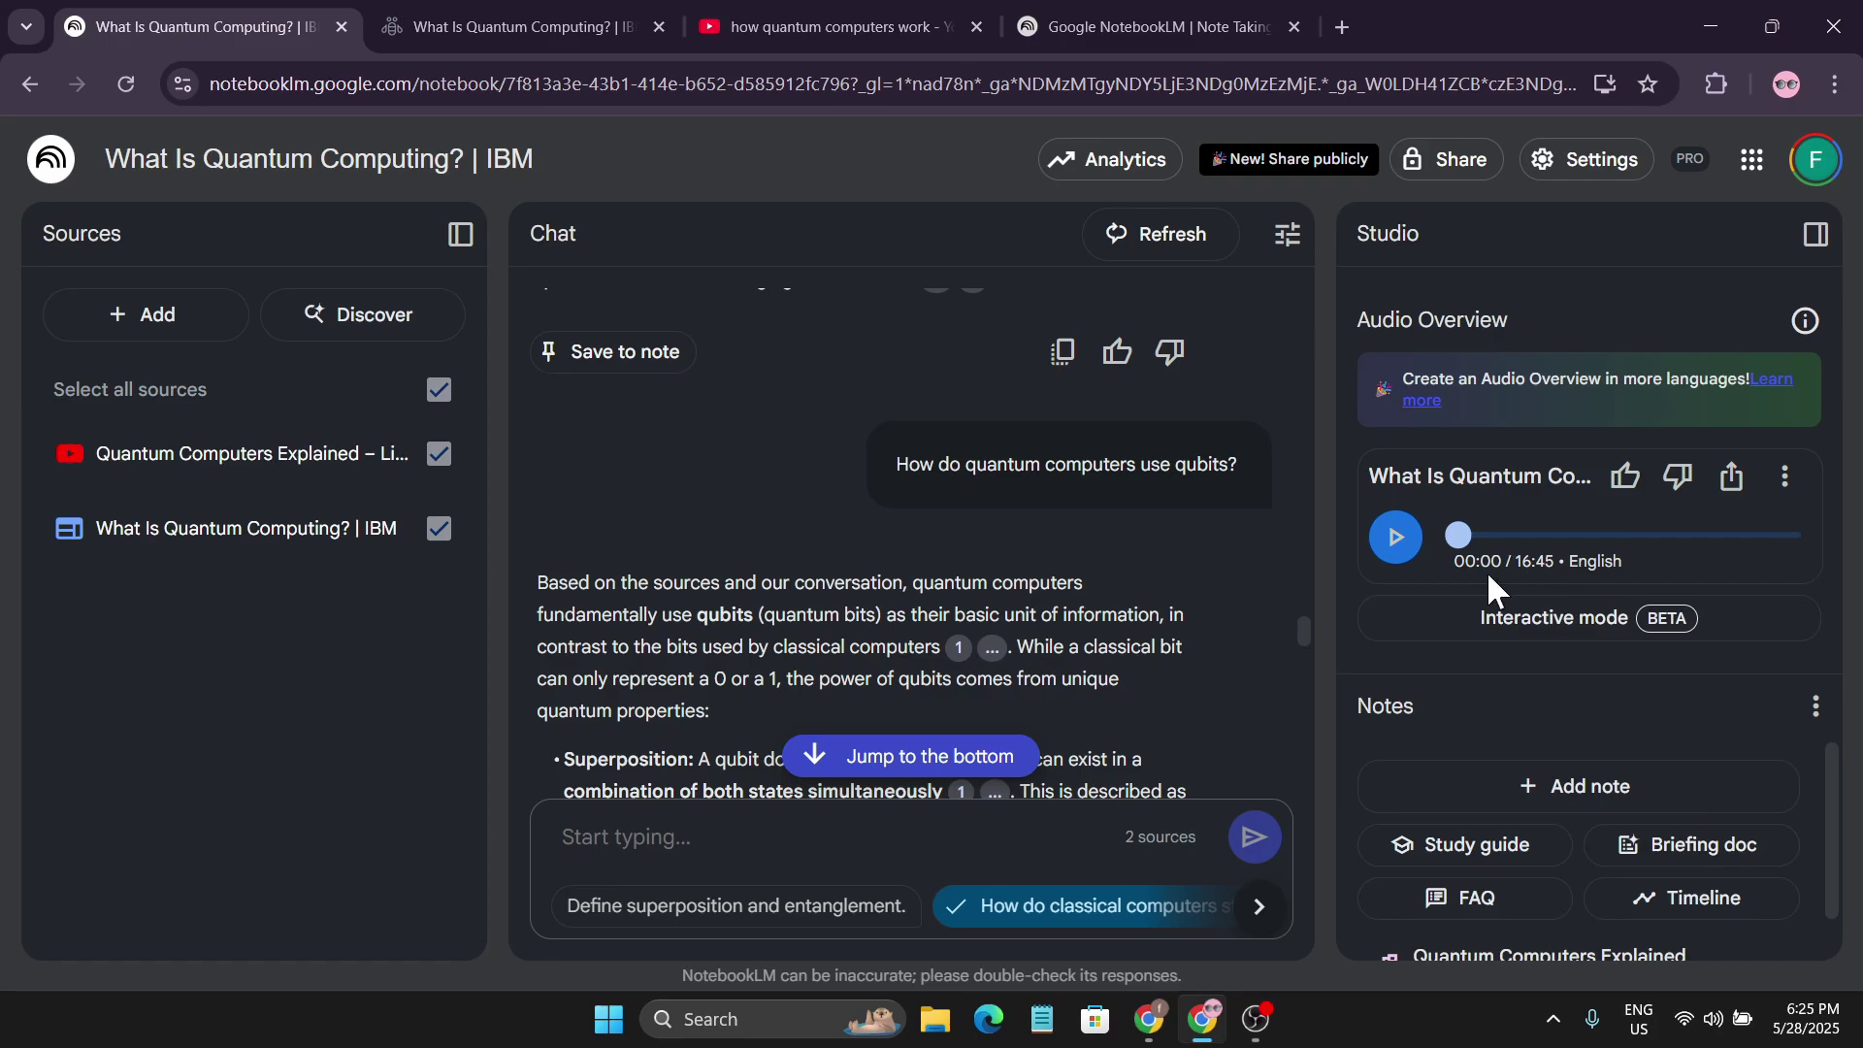
pyautogui.click(1395, 536)
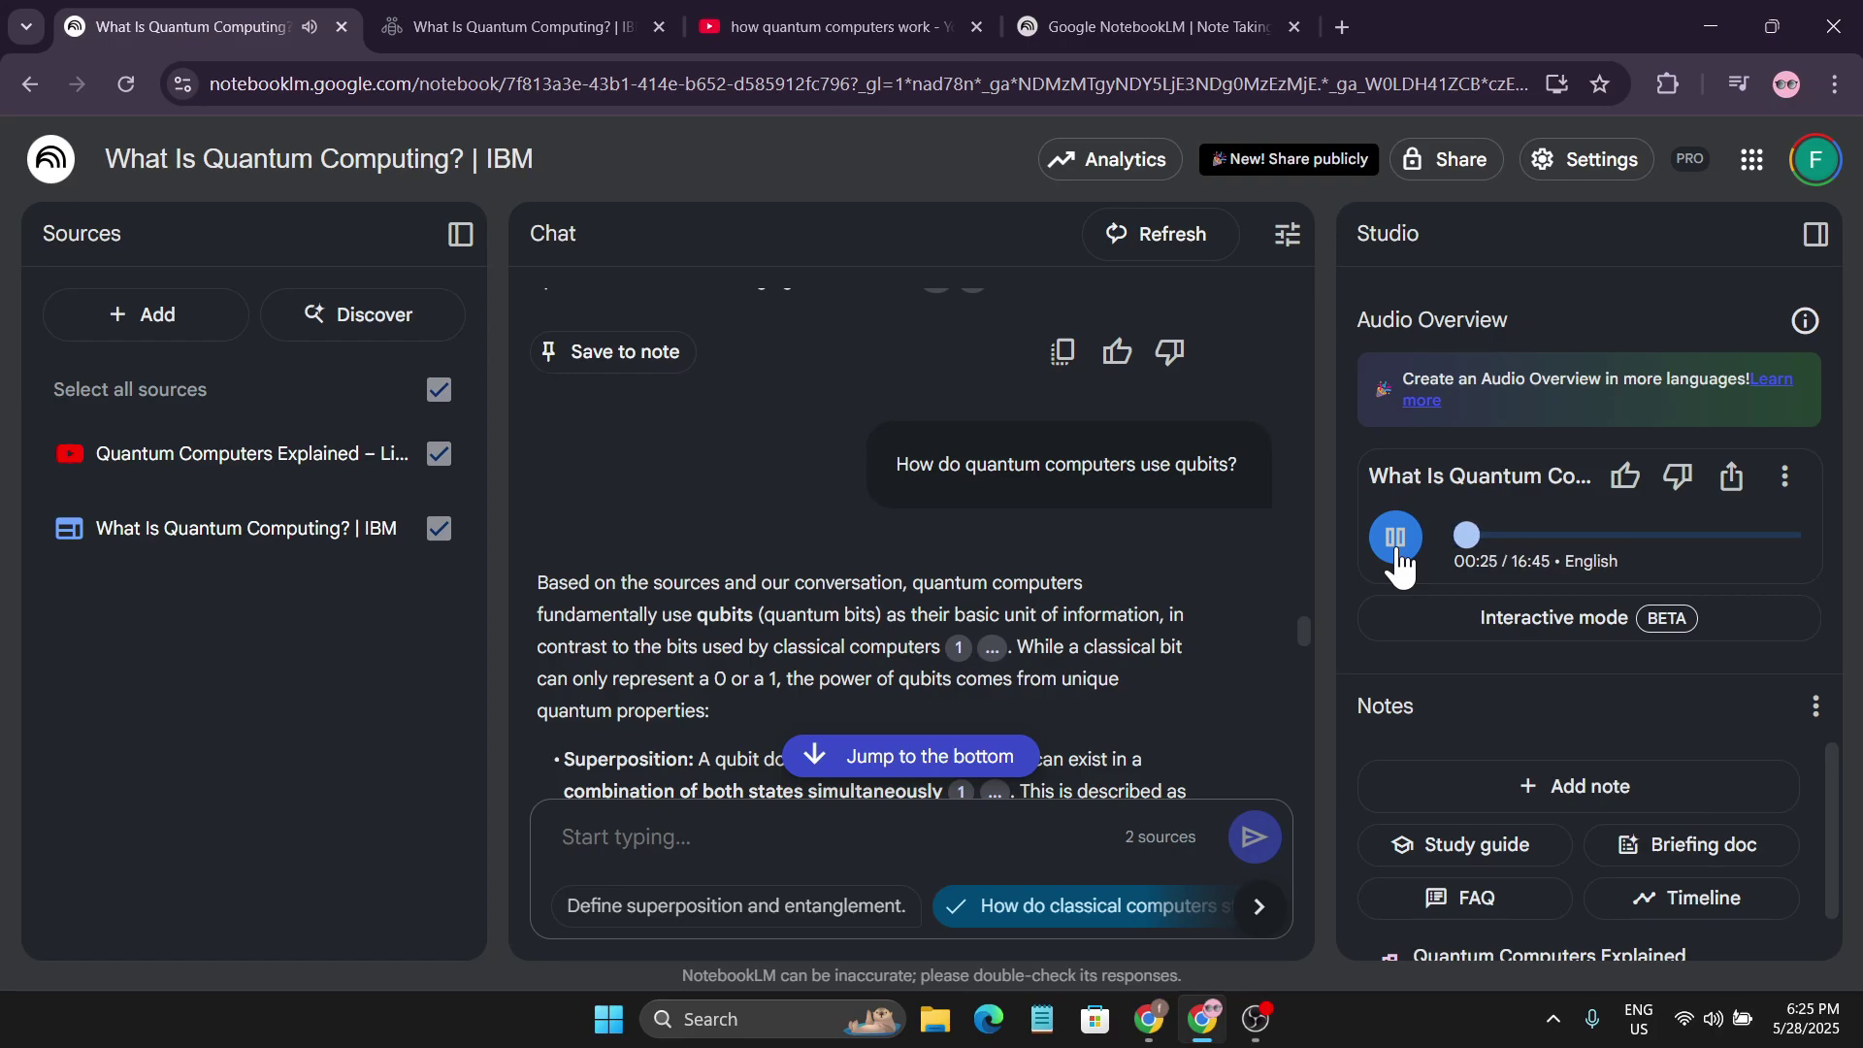
pyautogui.click(1395, 539)
pyautogui.click(1783, 477)
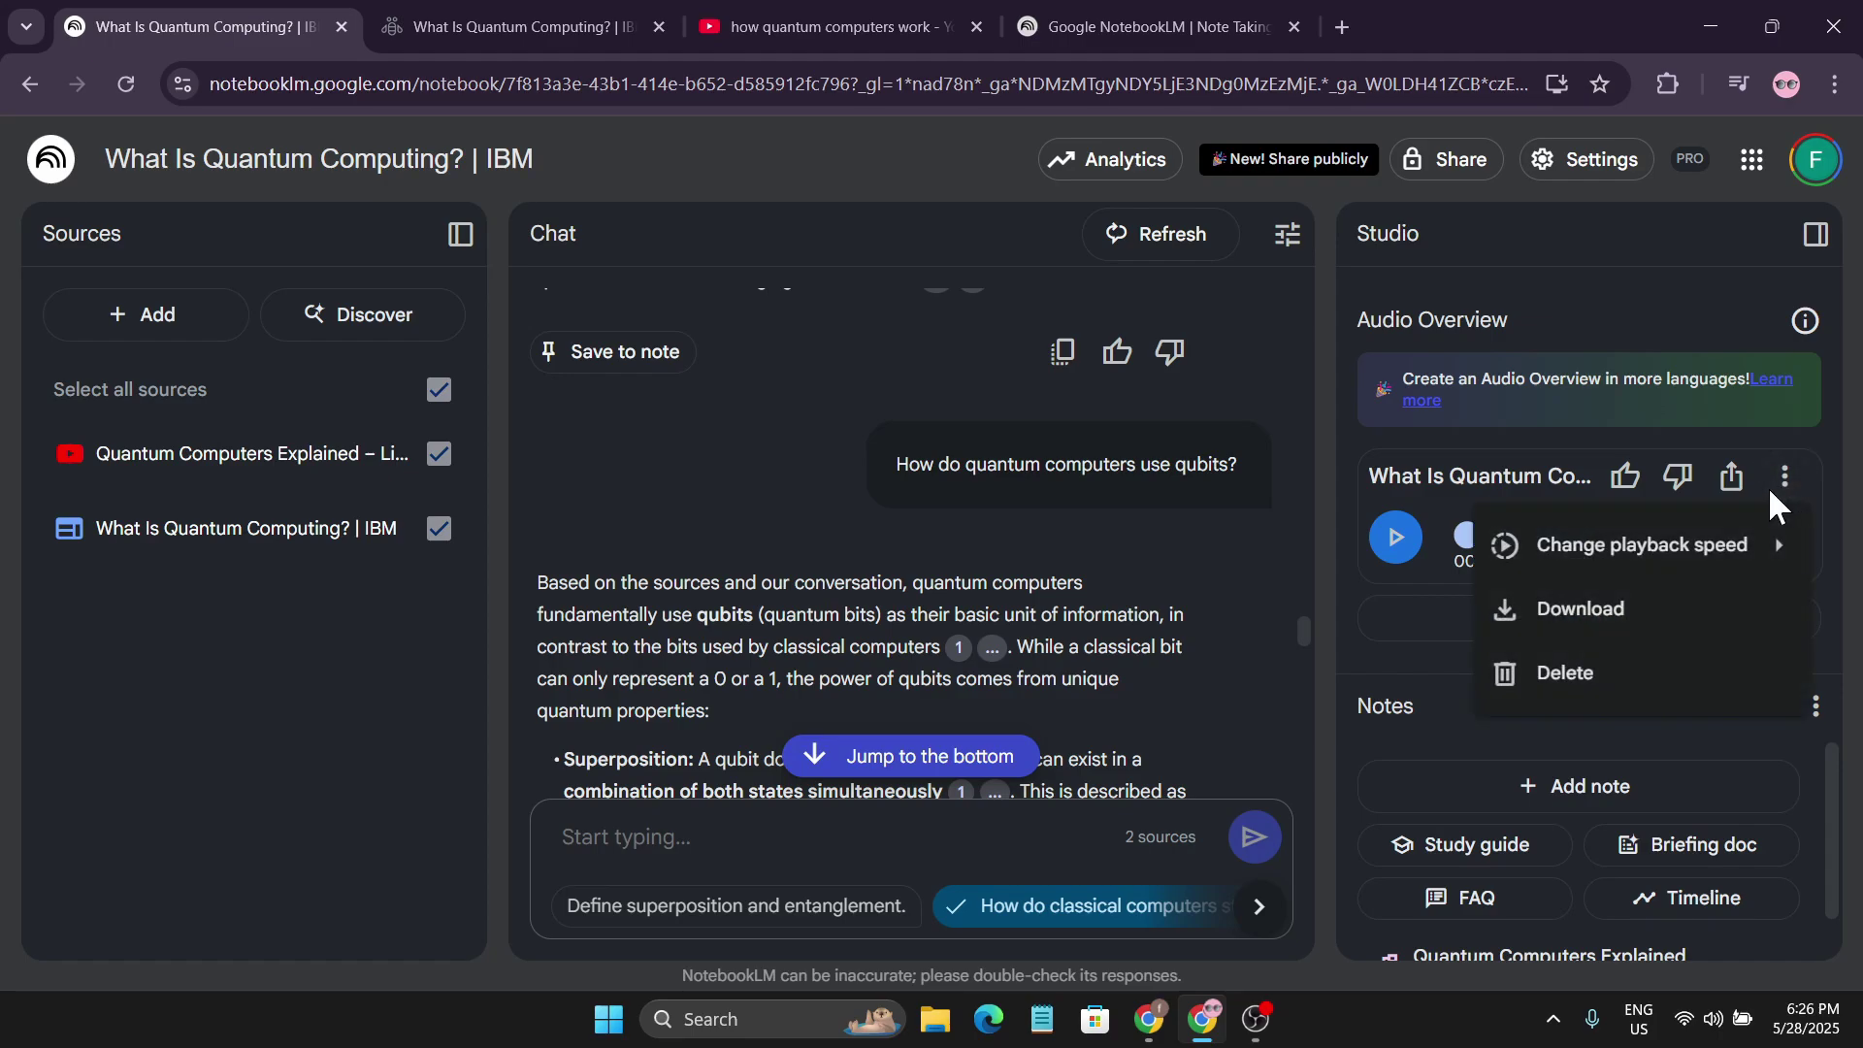
pyautogui.click(1347, 626)
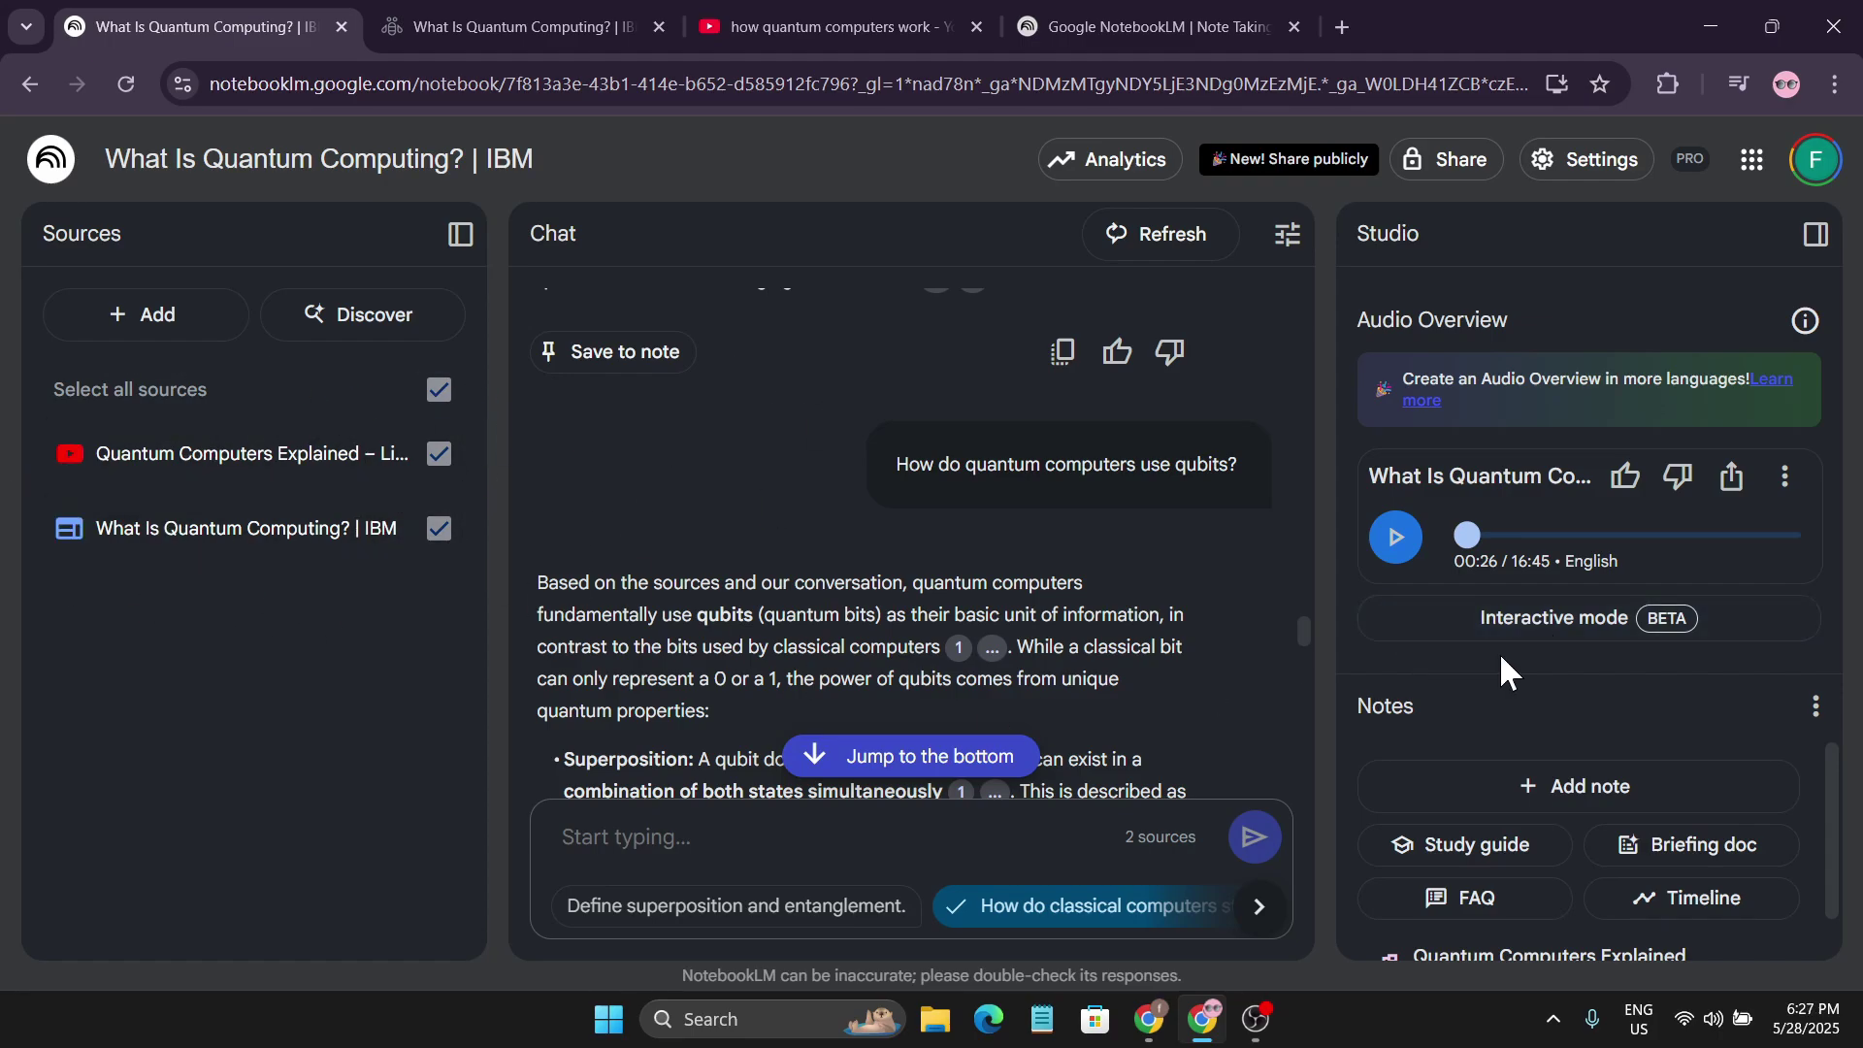
# Switch the audio overview to interactive mode and play, pause and resume it.
pyautogui.click(1549, 632)
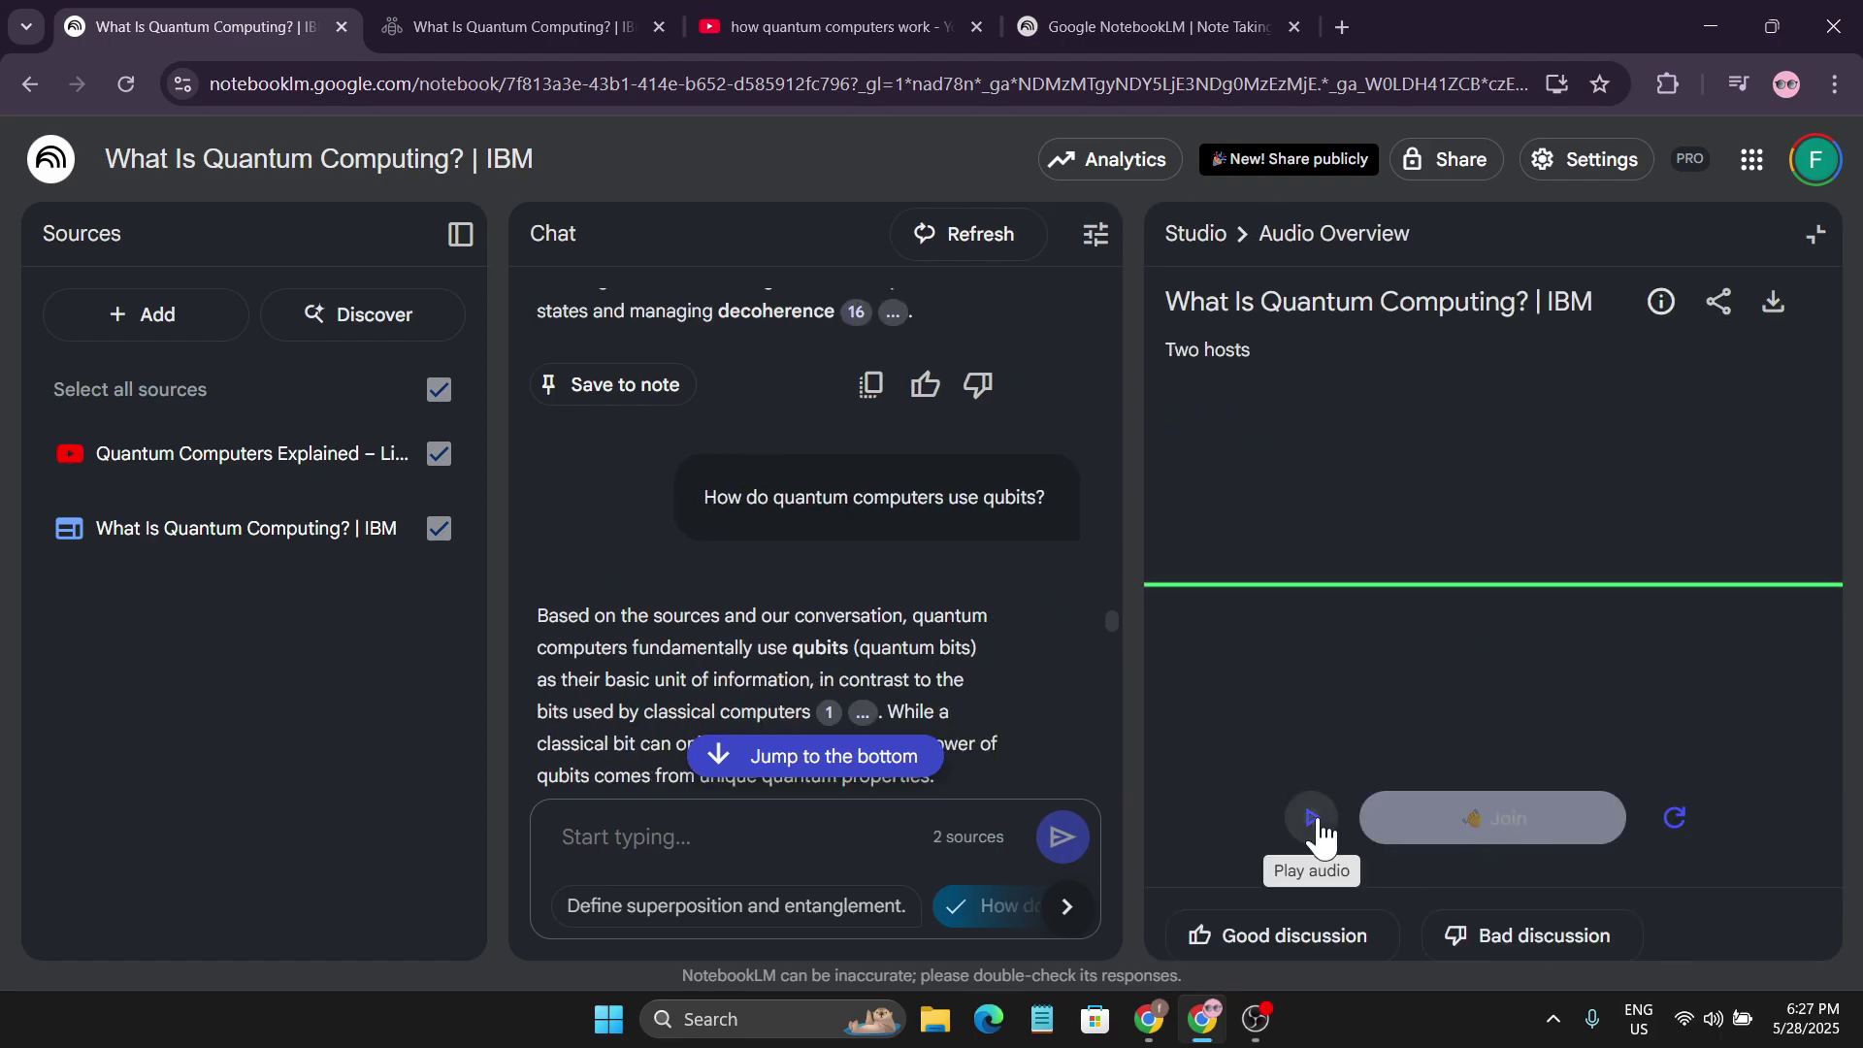
pyautogui.click(1314, 820)
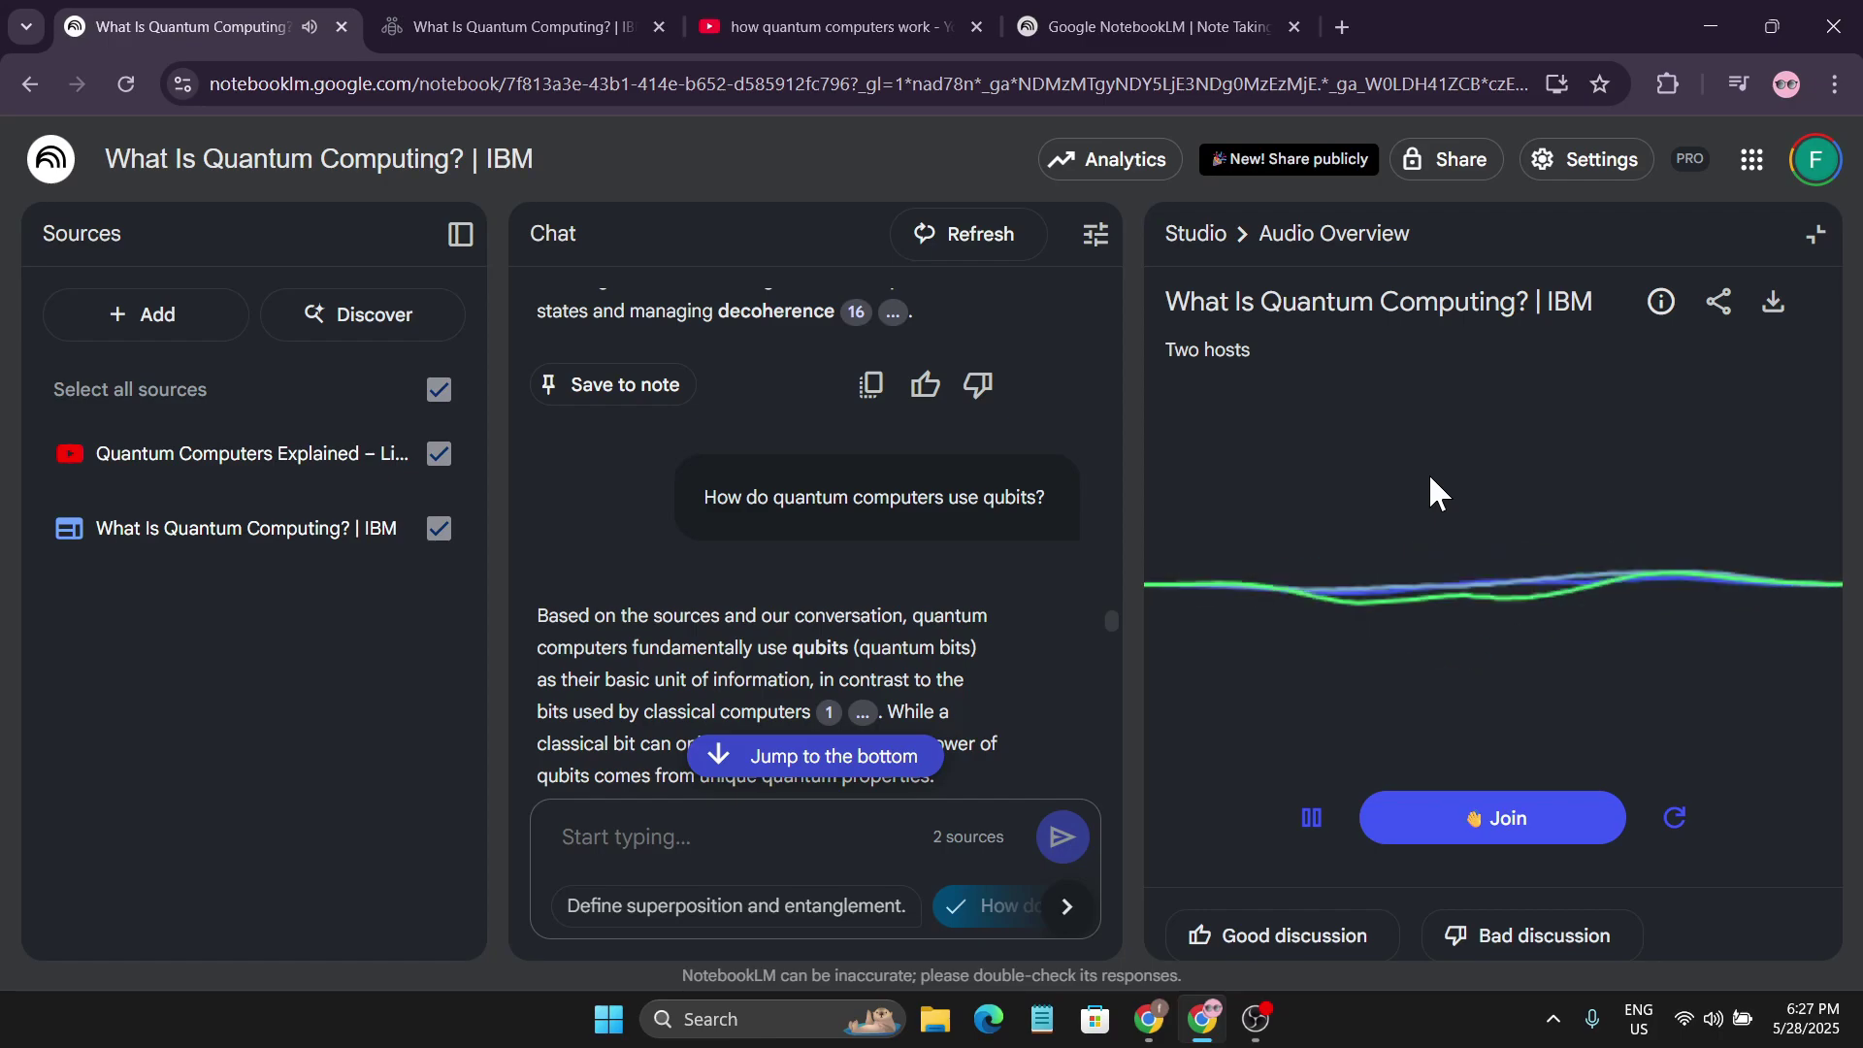
pyautogui.click(1315, 820)
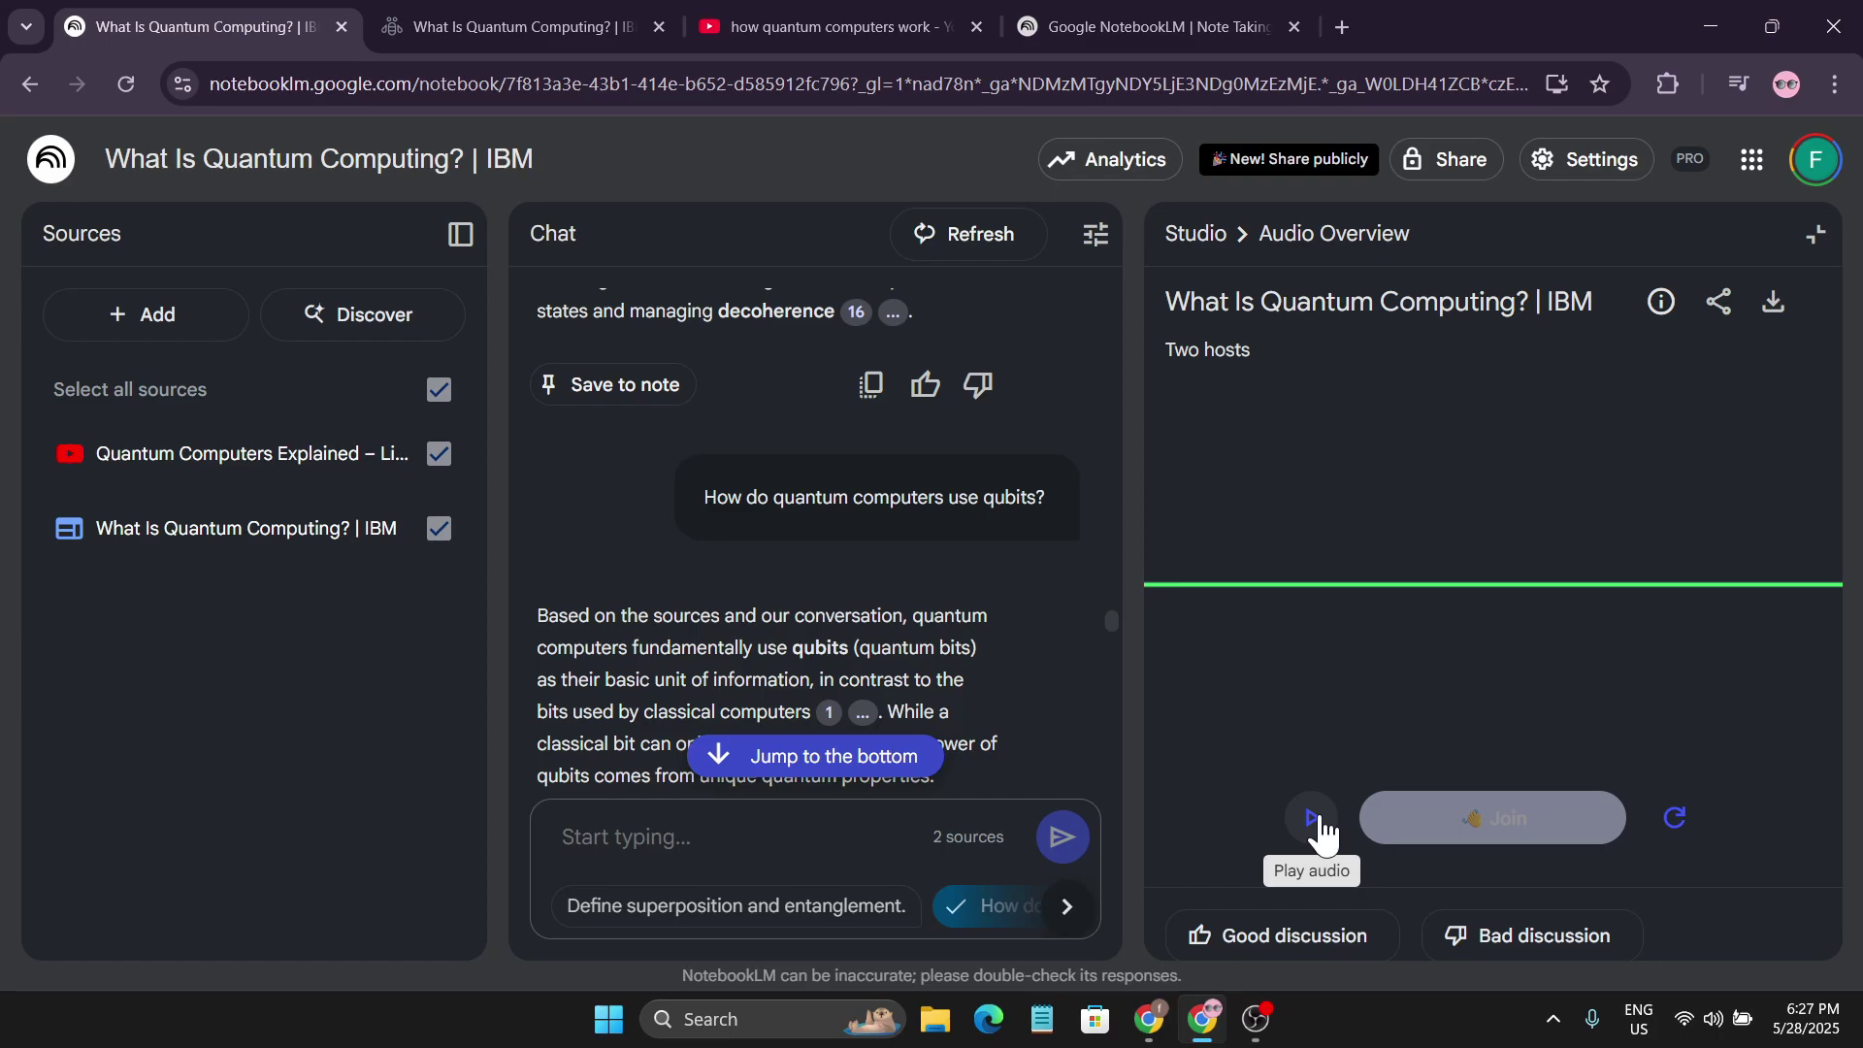
pyautogui.click(1316, 820)
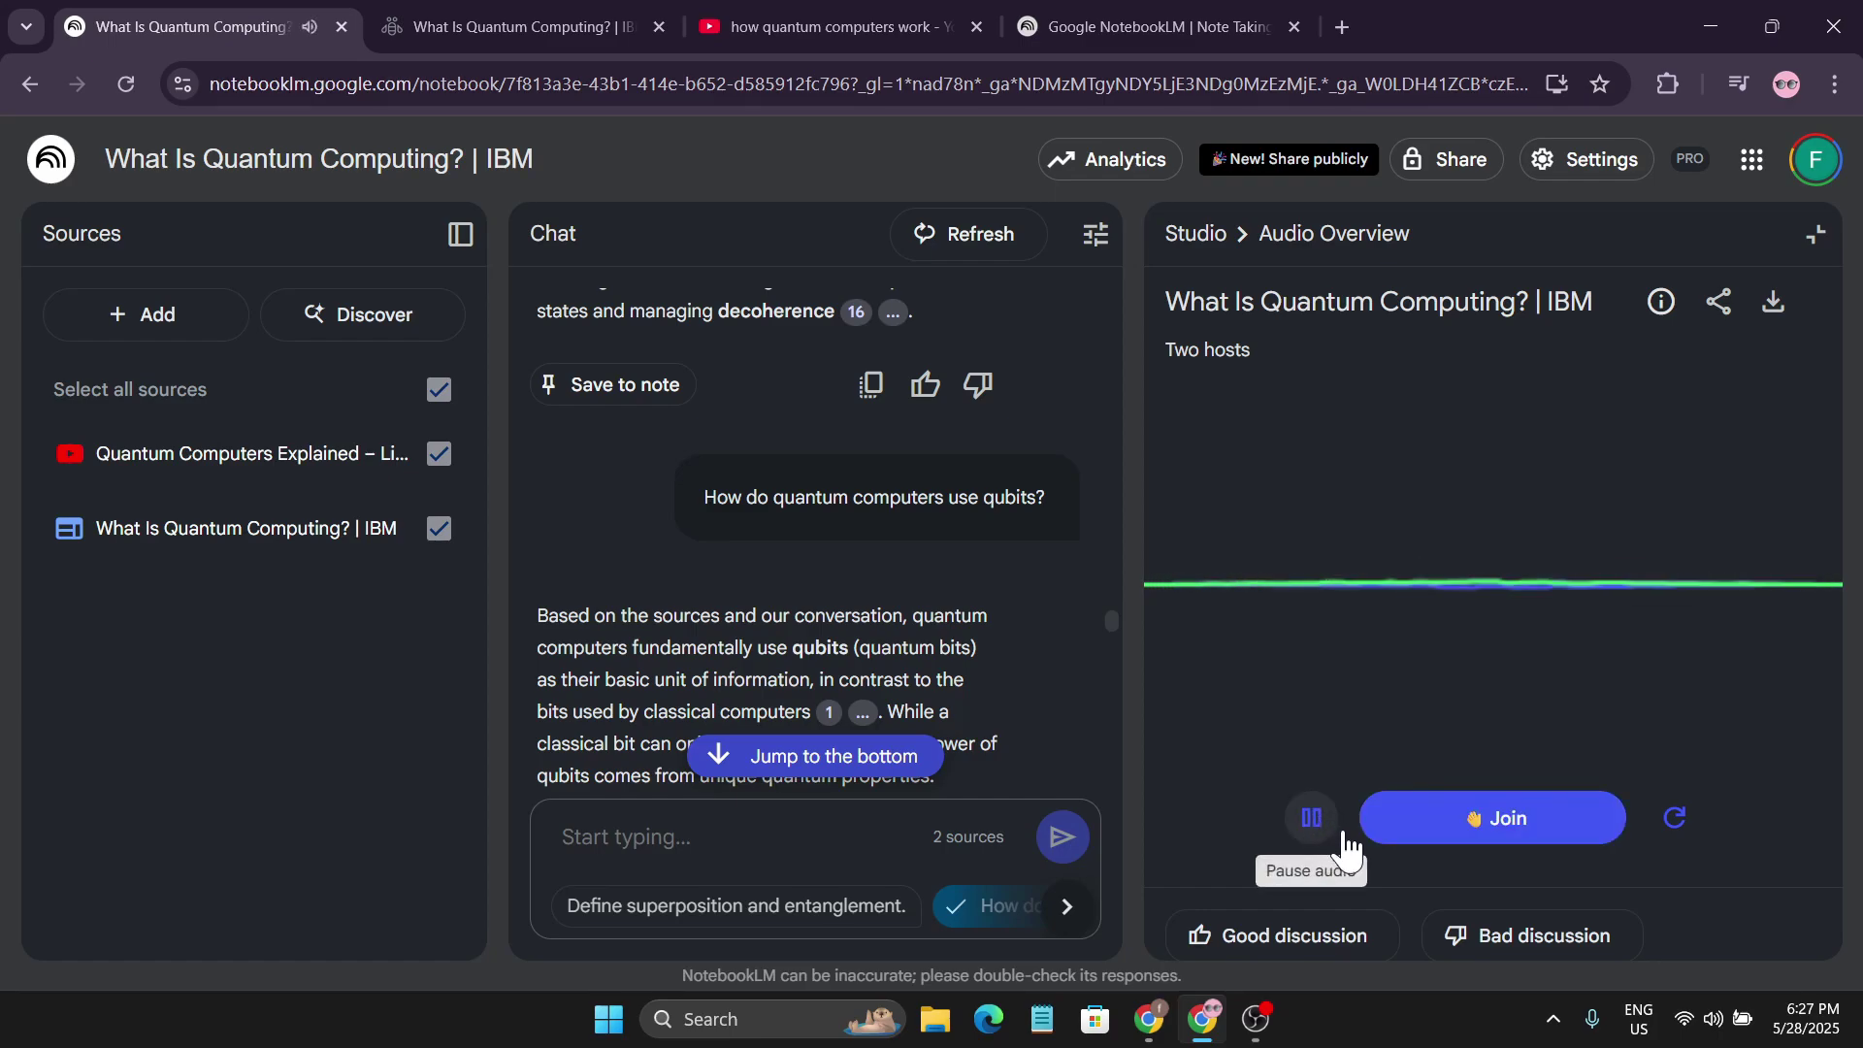
# Join the hosts' conversation, then pause playback and collapse the view back into Studio.
pyautogui.click(1479, 817)
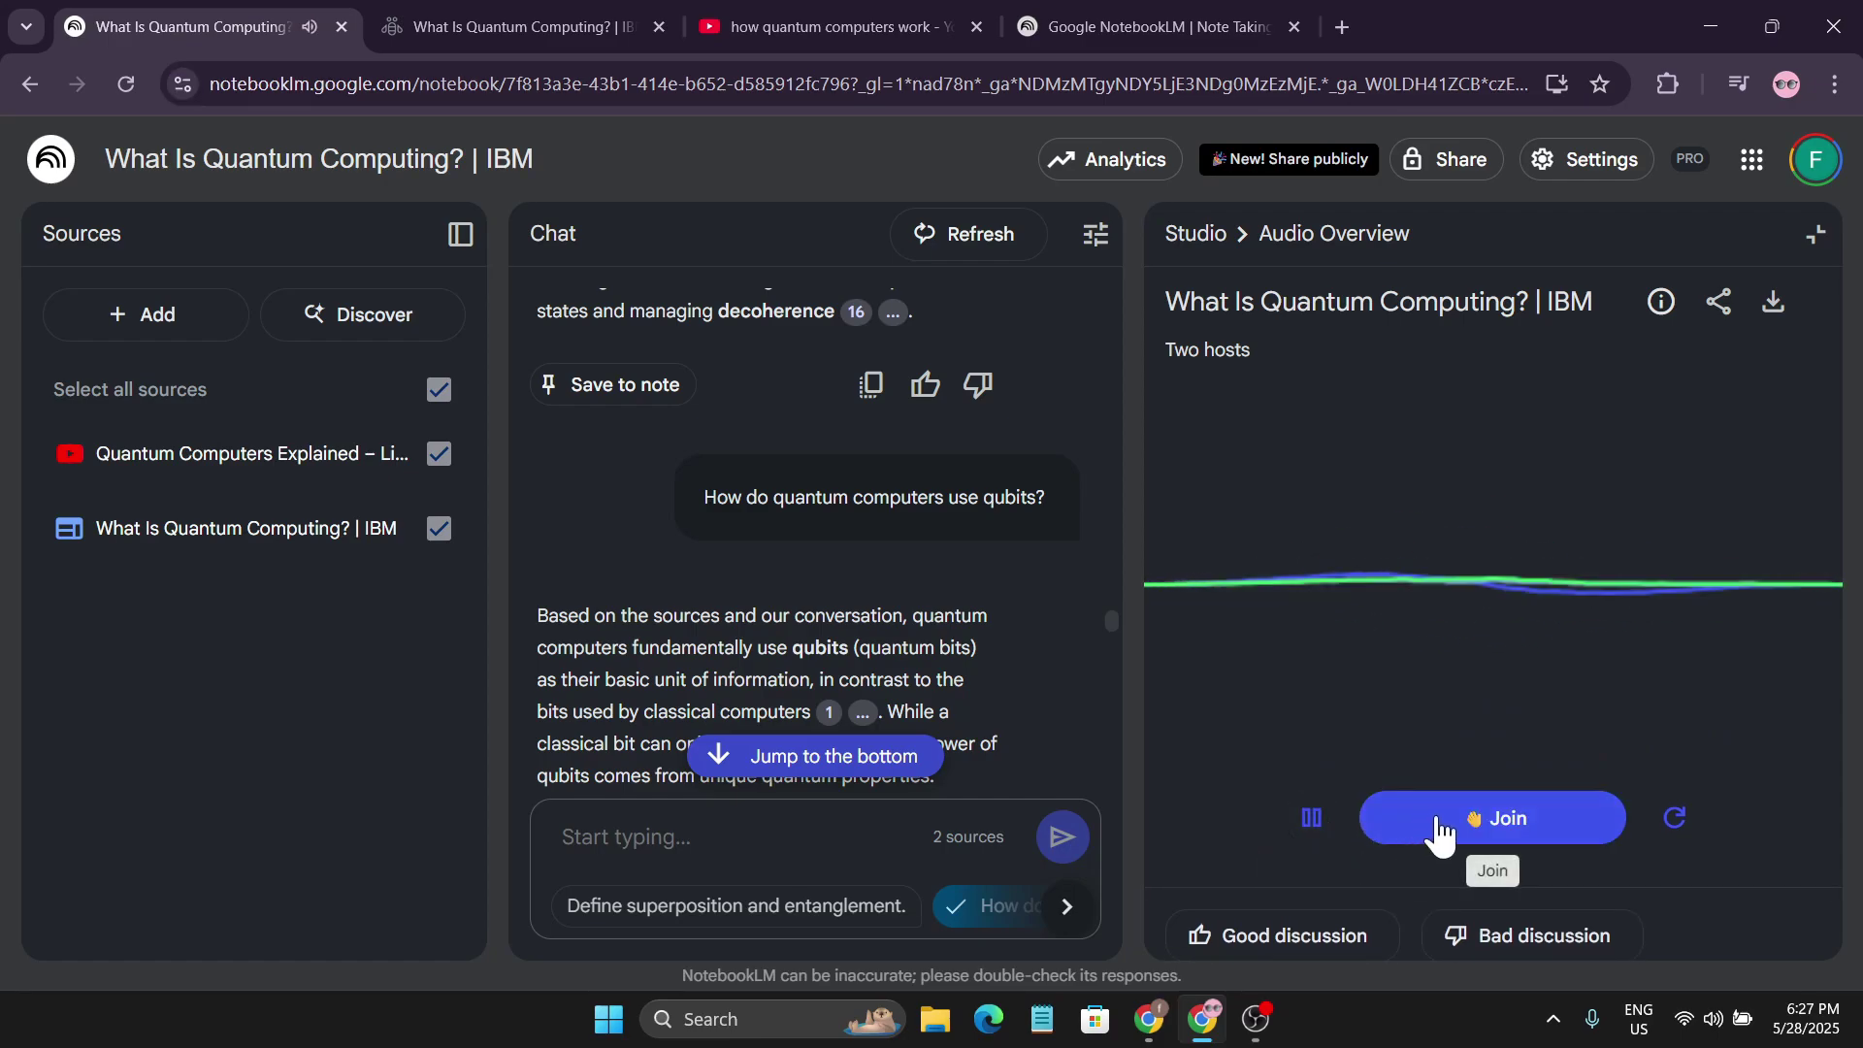
pyautogui.click(1445, 820)
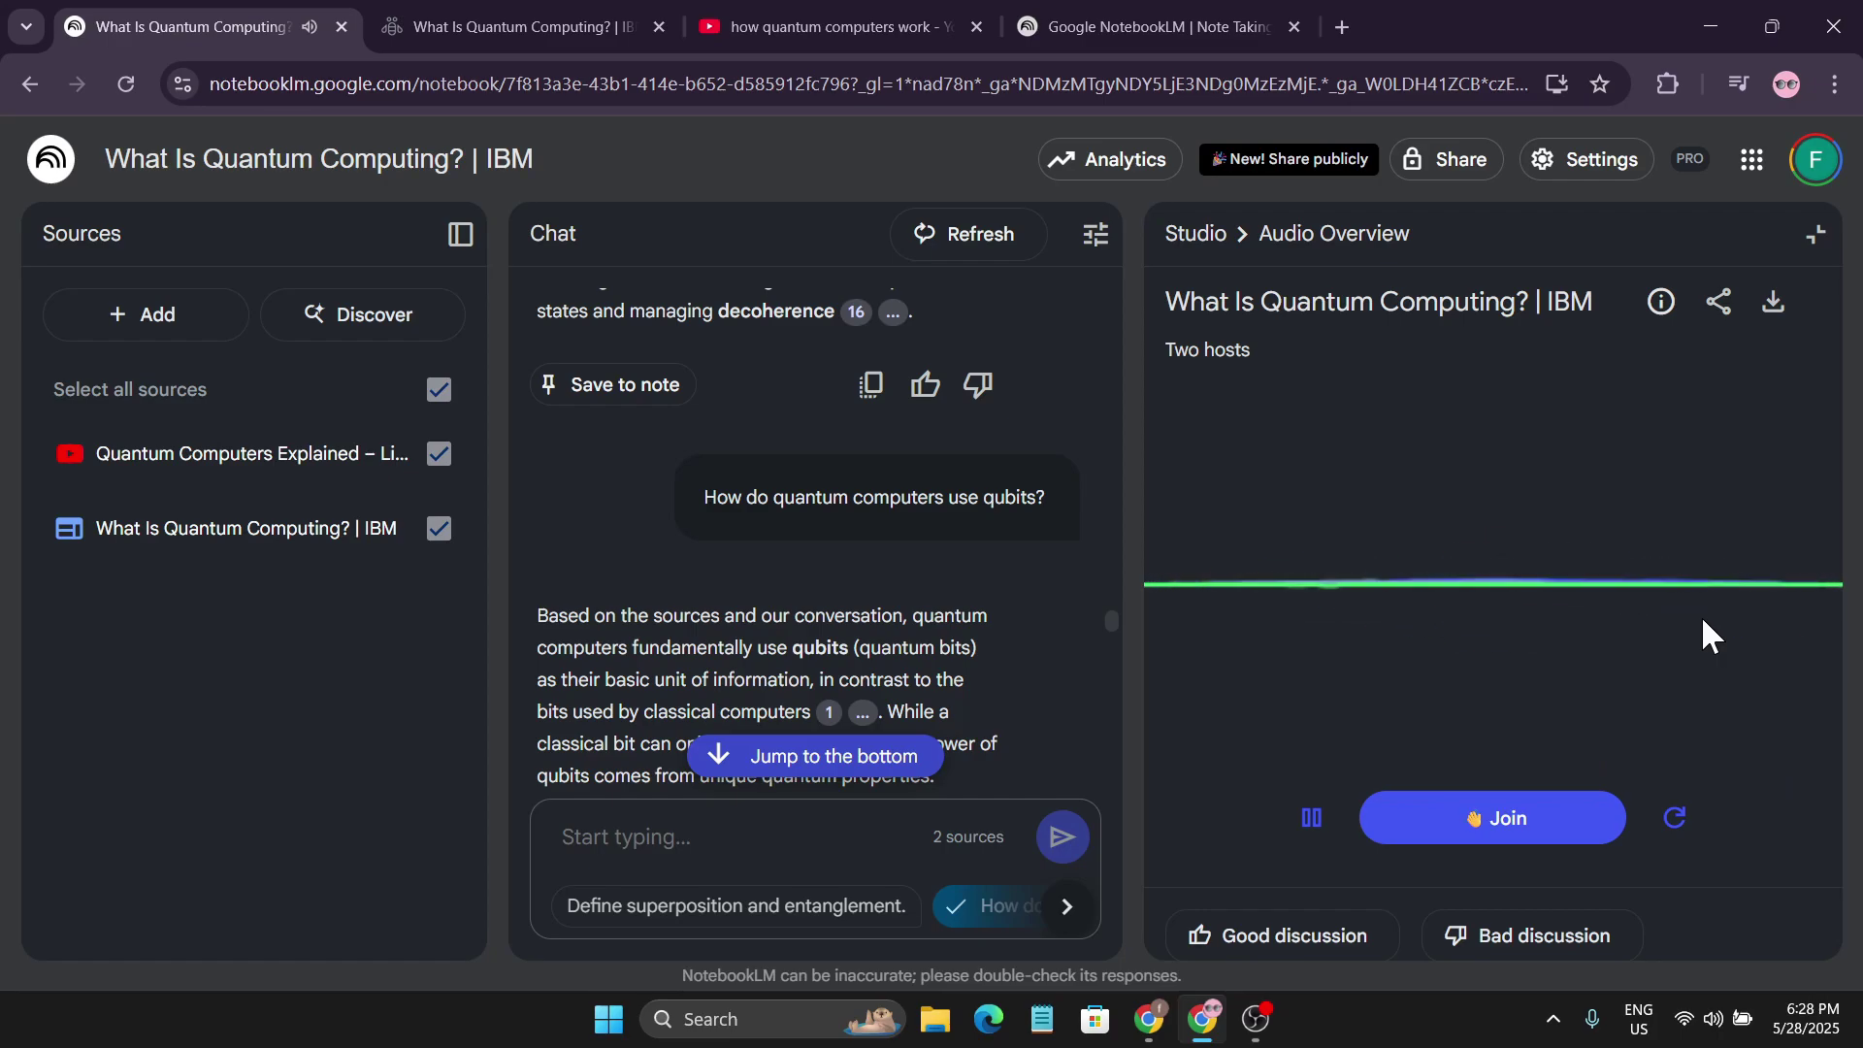
pyautogui.click(1310, 833)
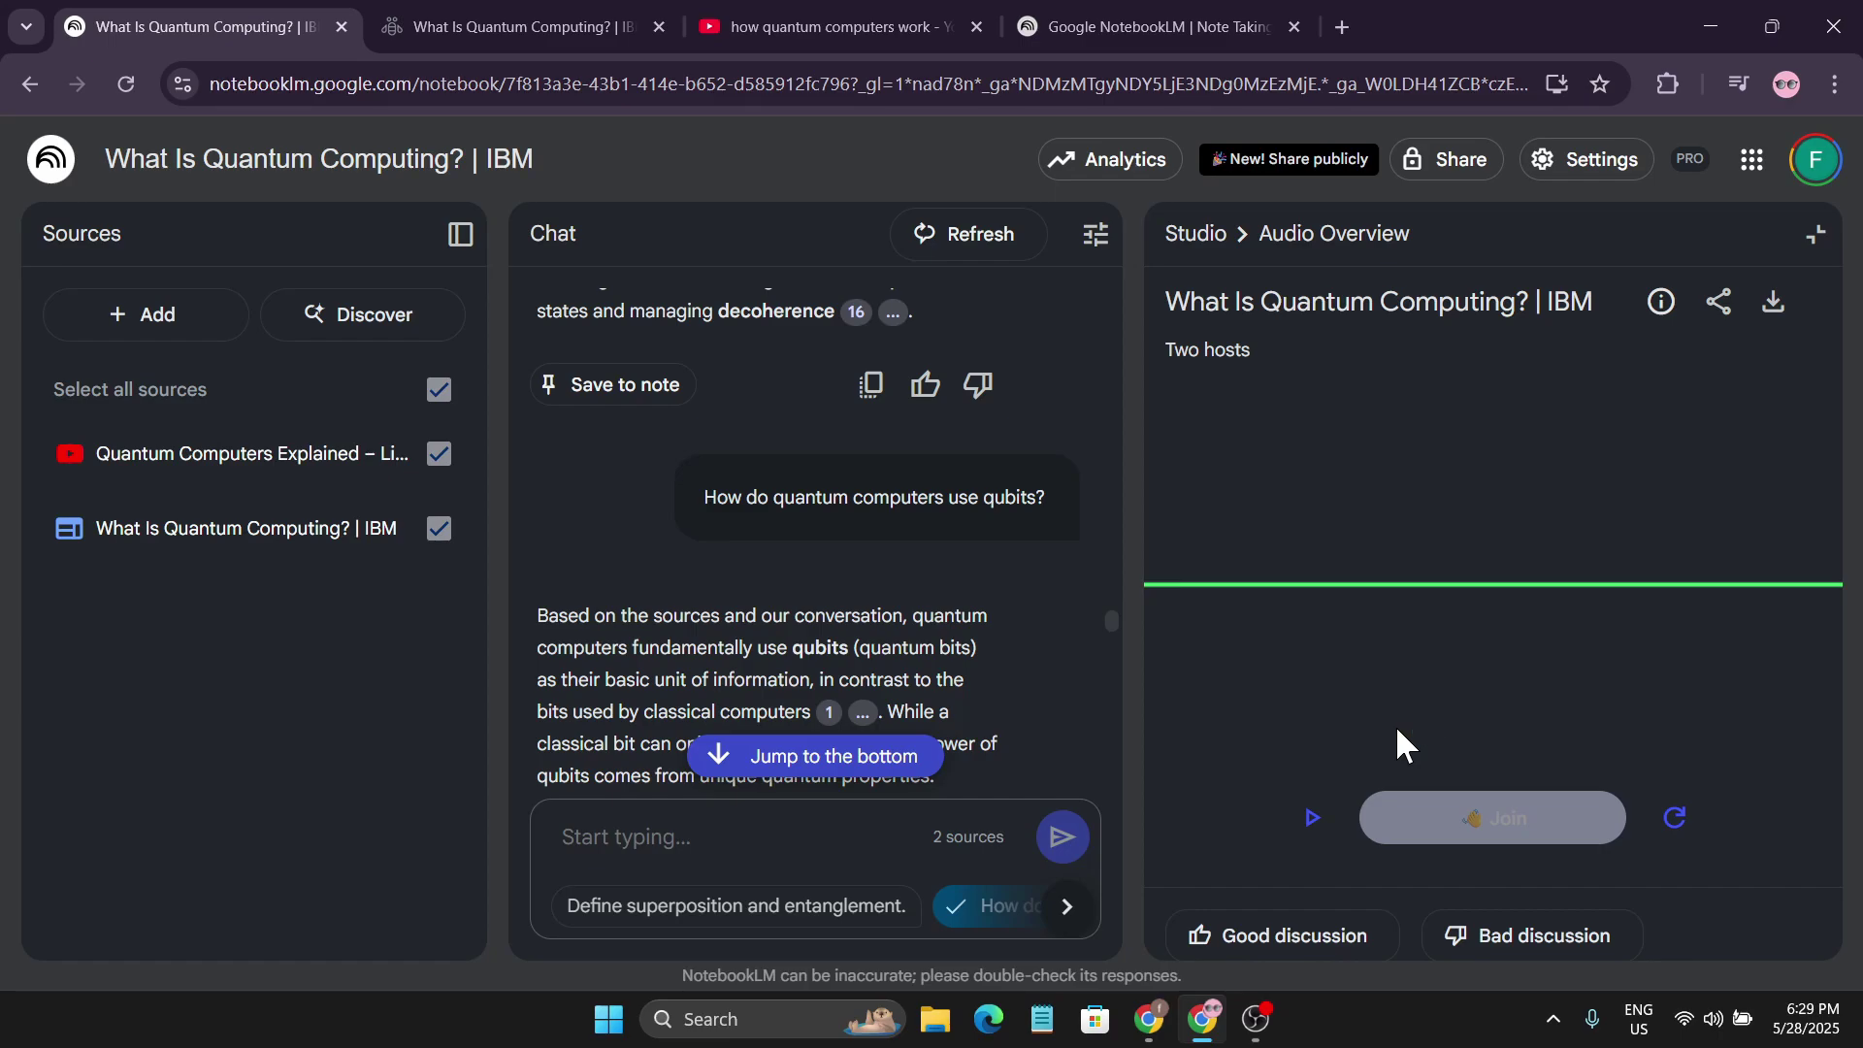
pyautogui.click(1815, 234)
pyautogui.scroll(-8, 917, 592)
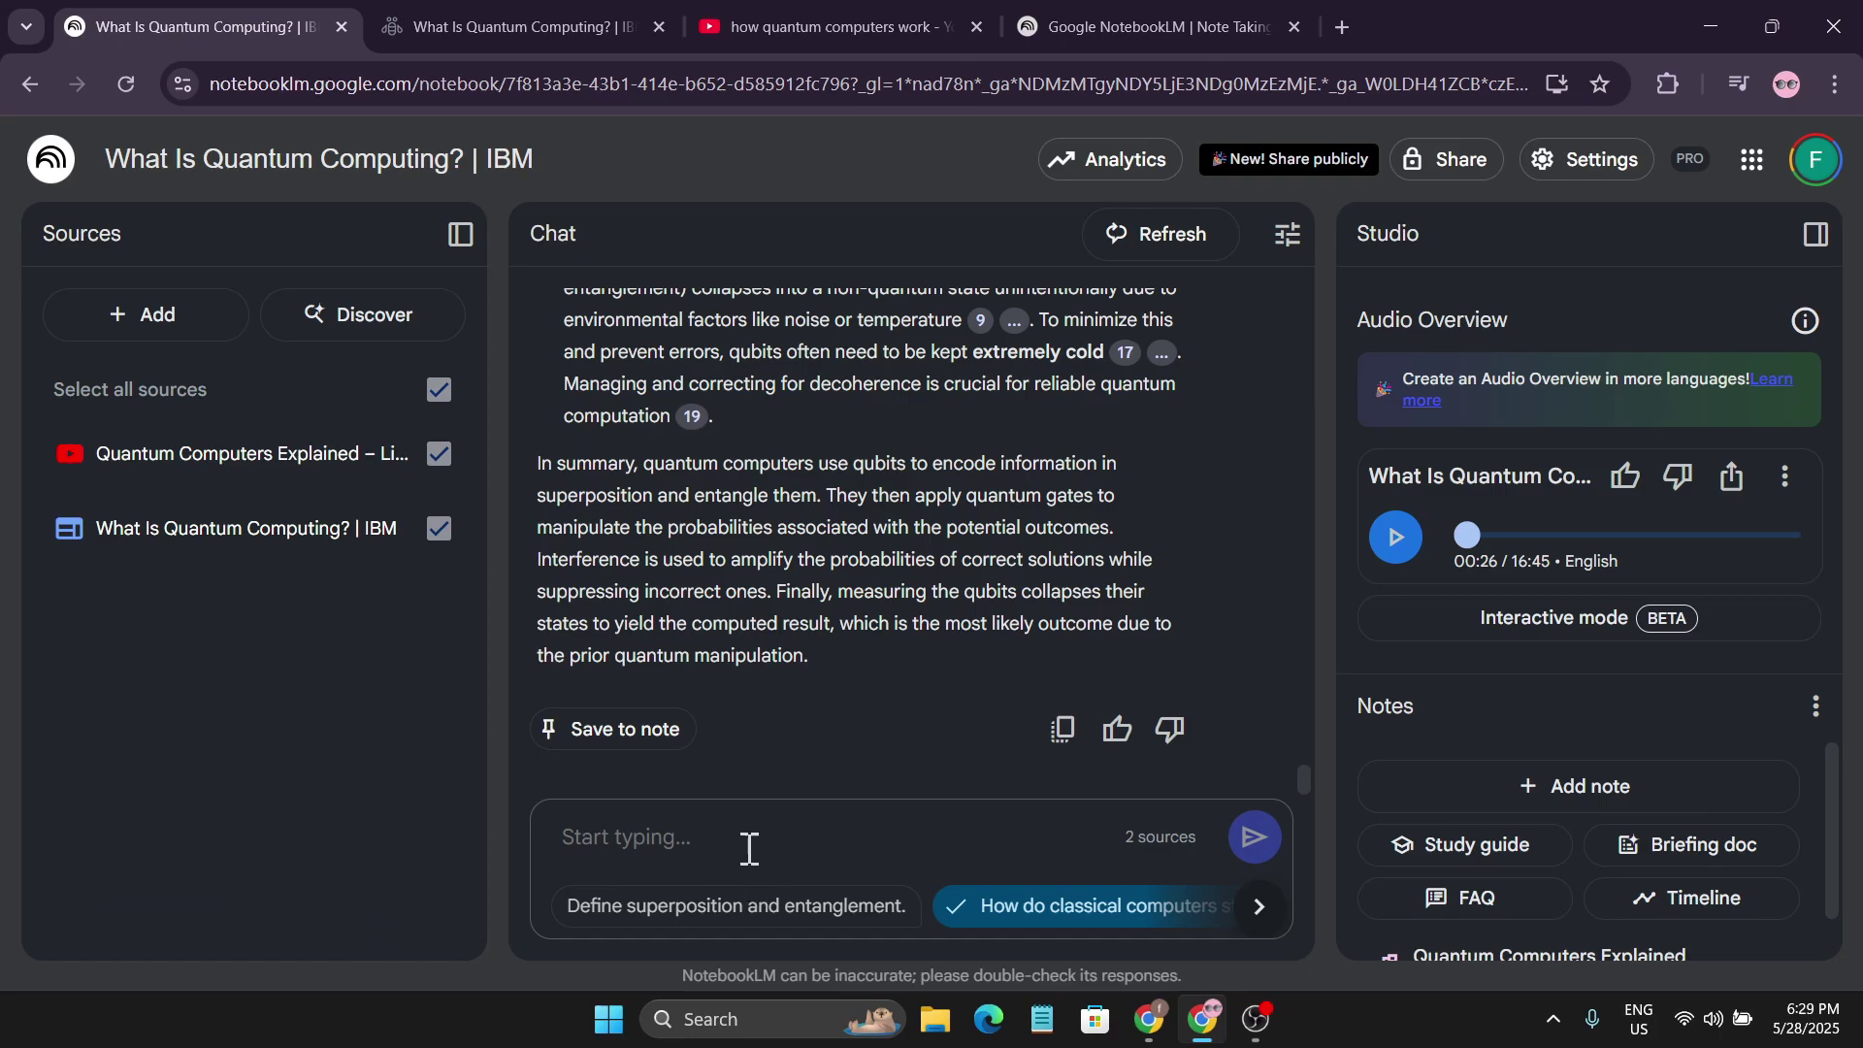
# Ask the chat for a short summary of all important quantum computing topics from both sources.
pyautogui.write('give me all the important topic from all the resources but make it short')
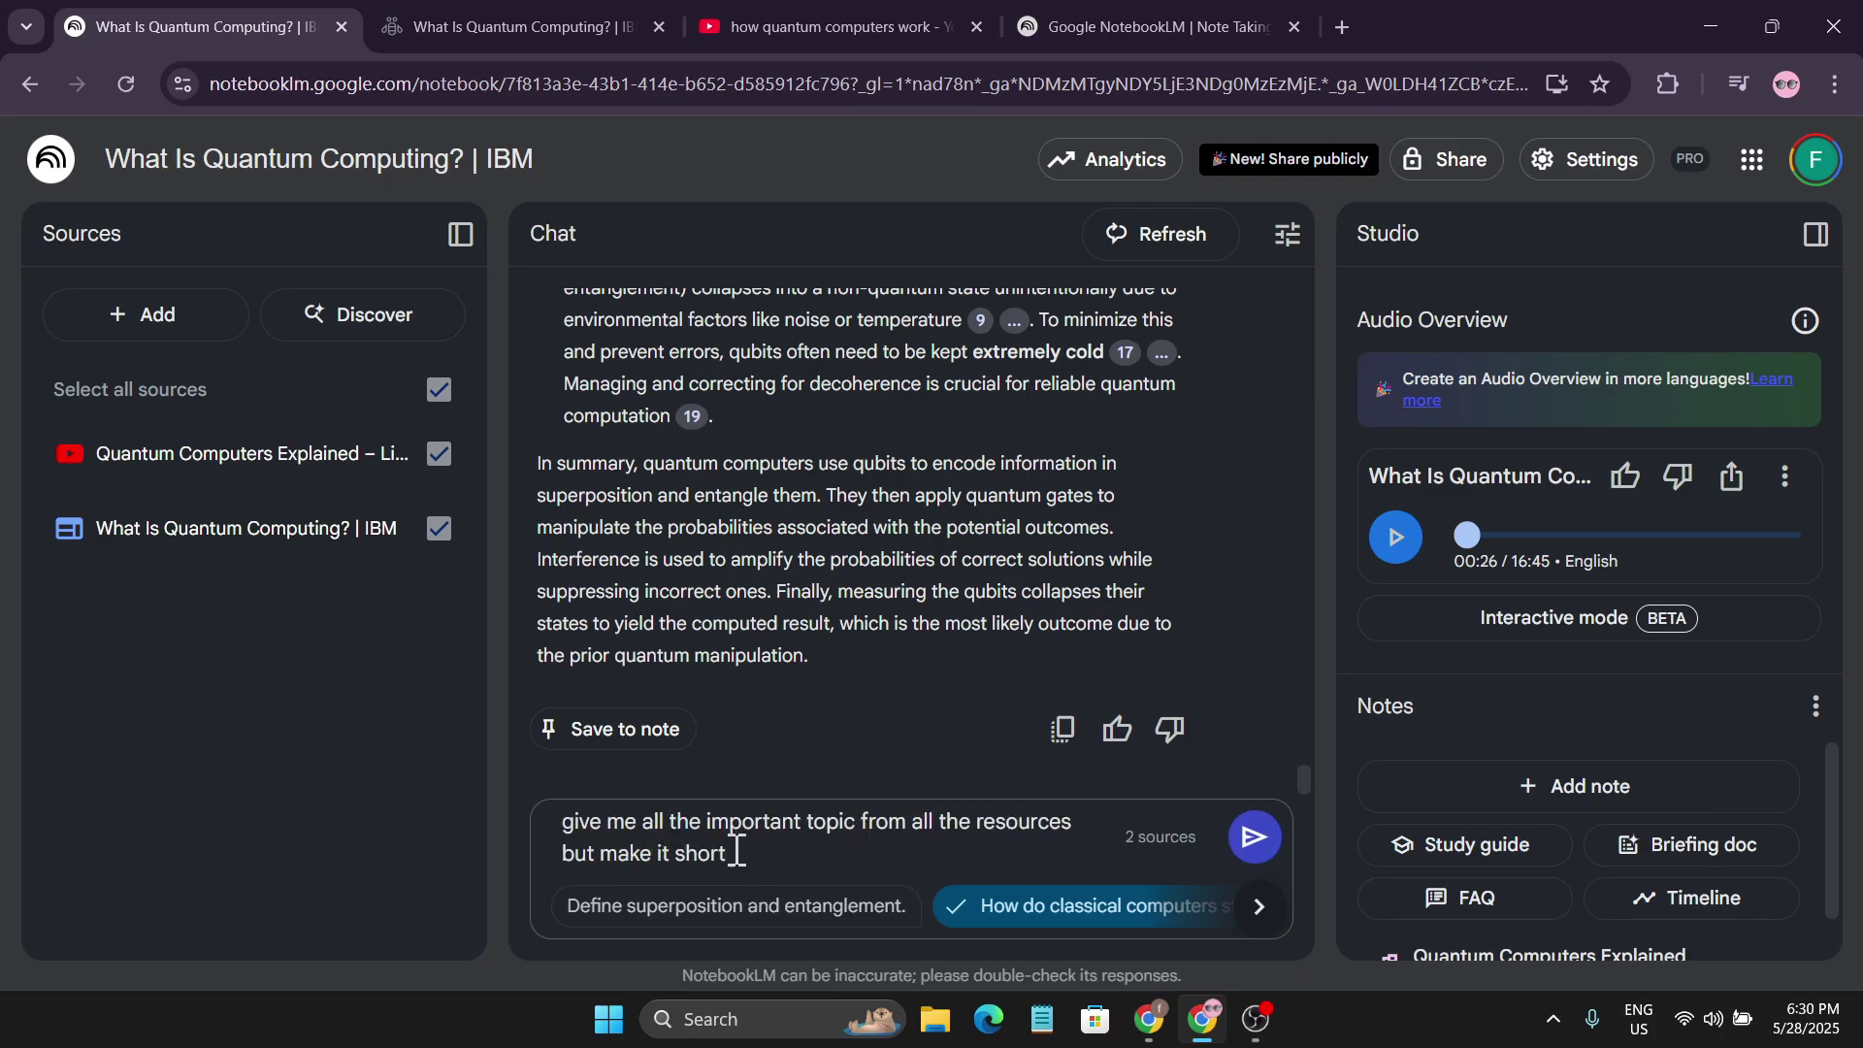
pyautogui.click(1251, 838)
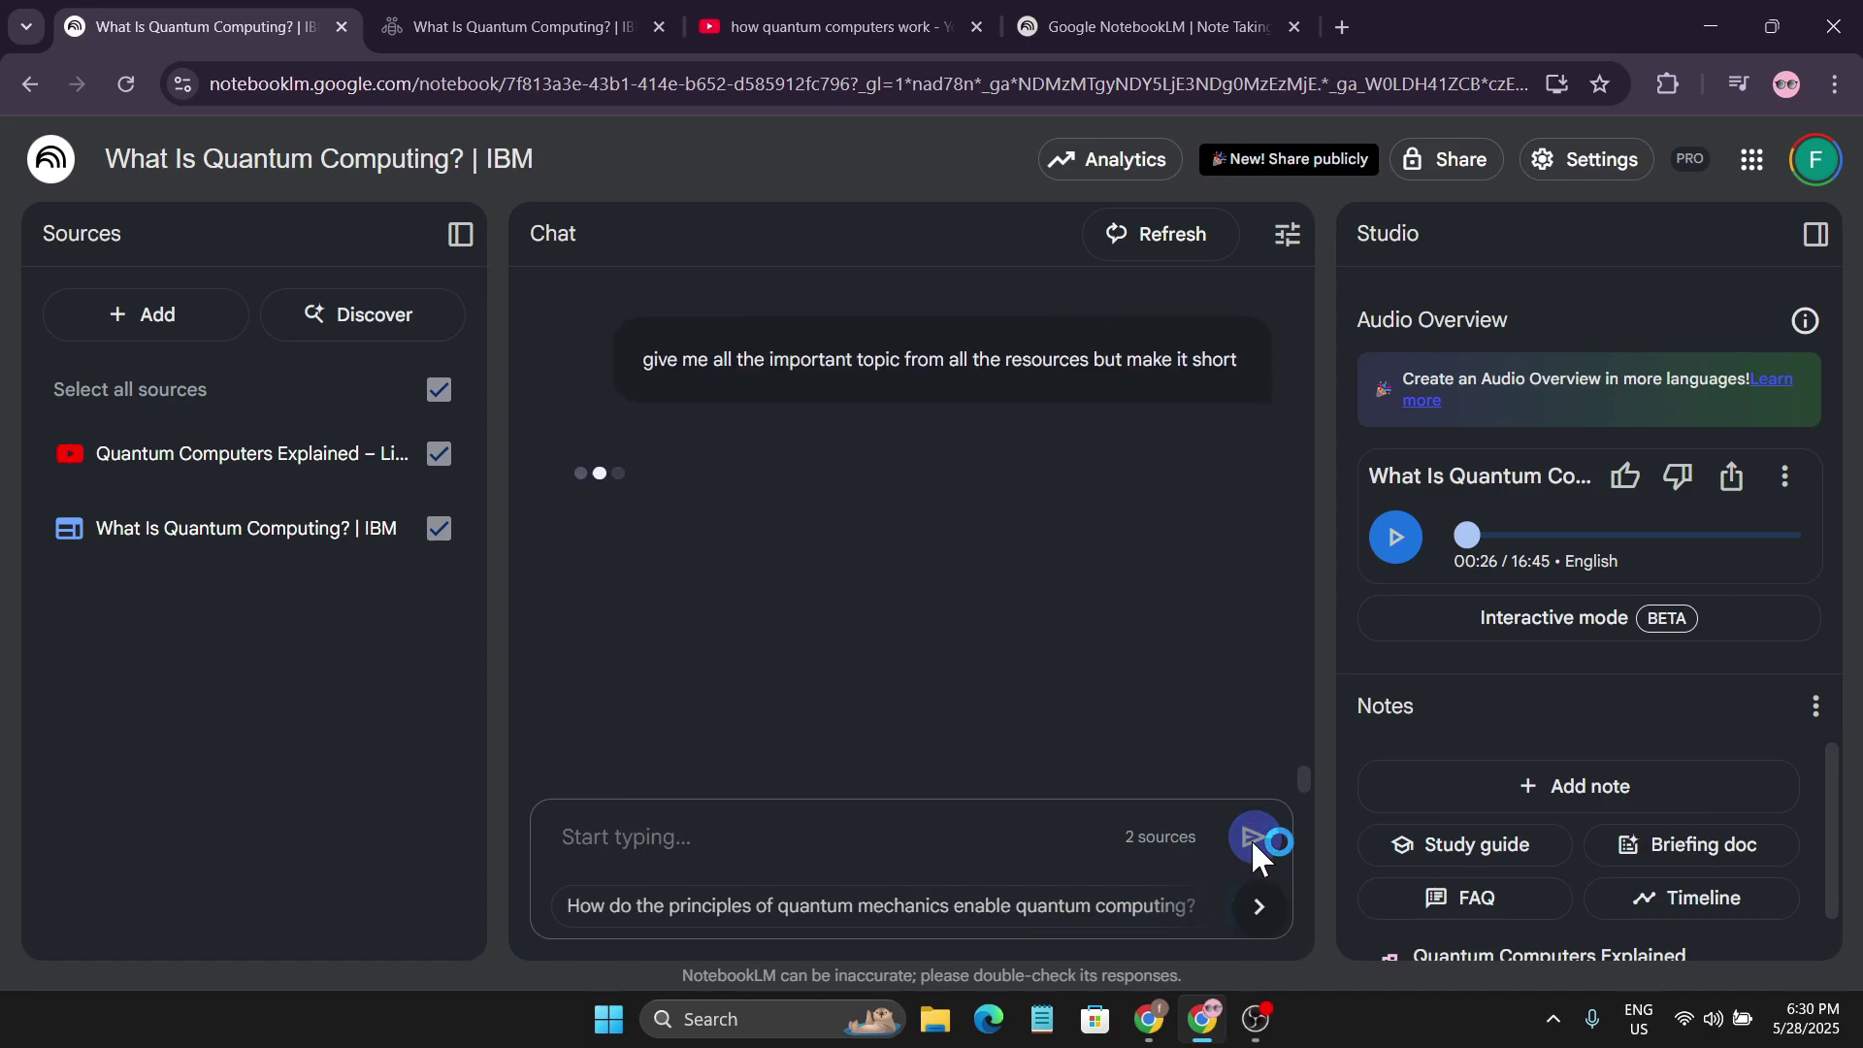
pyautogui.scroll(-7, 923, 614)
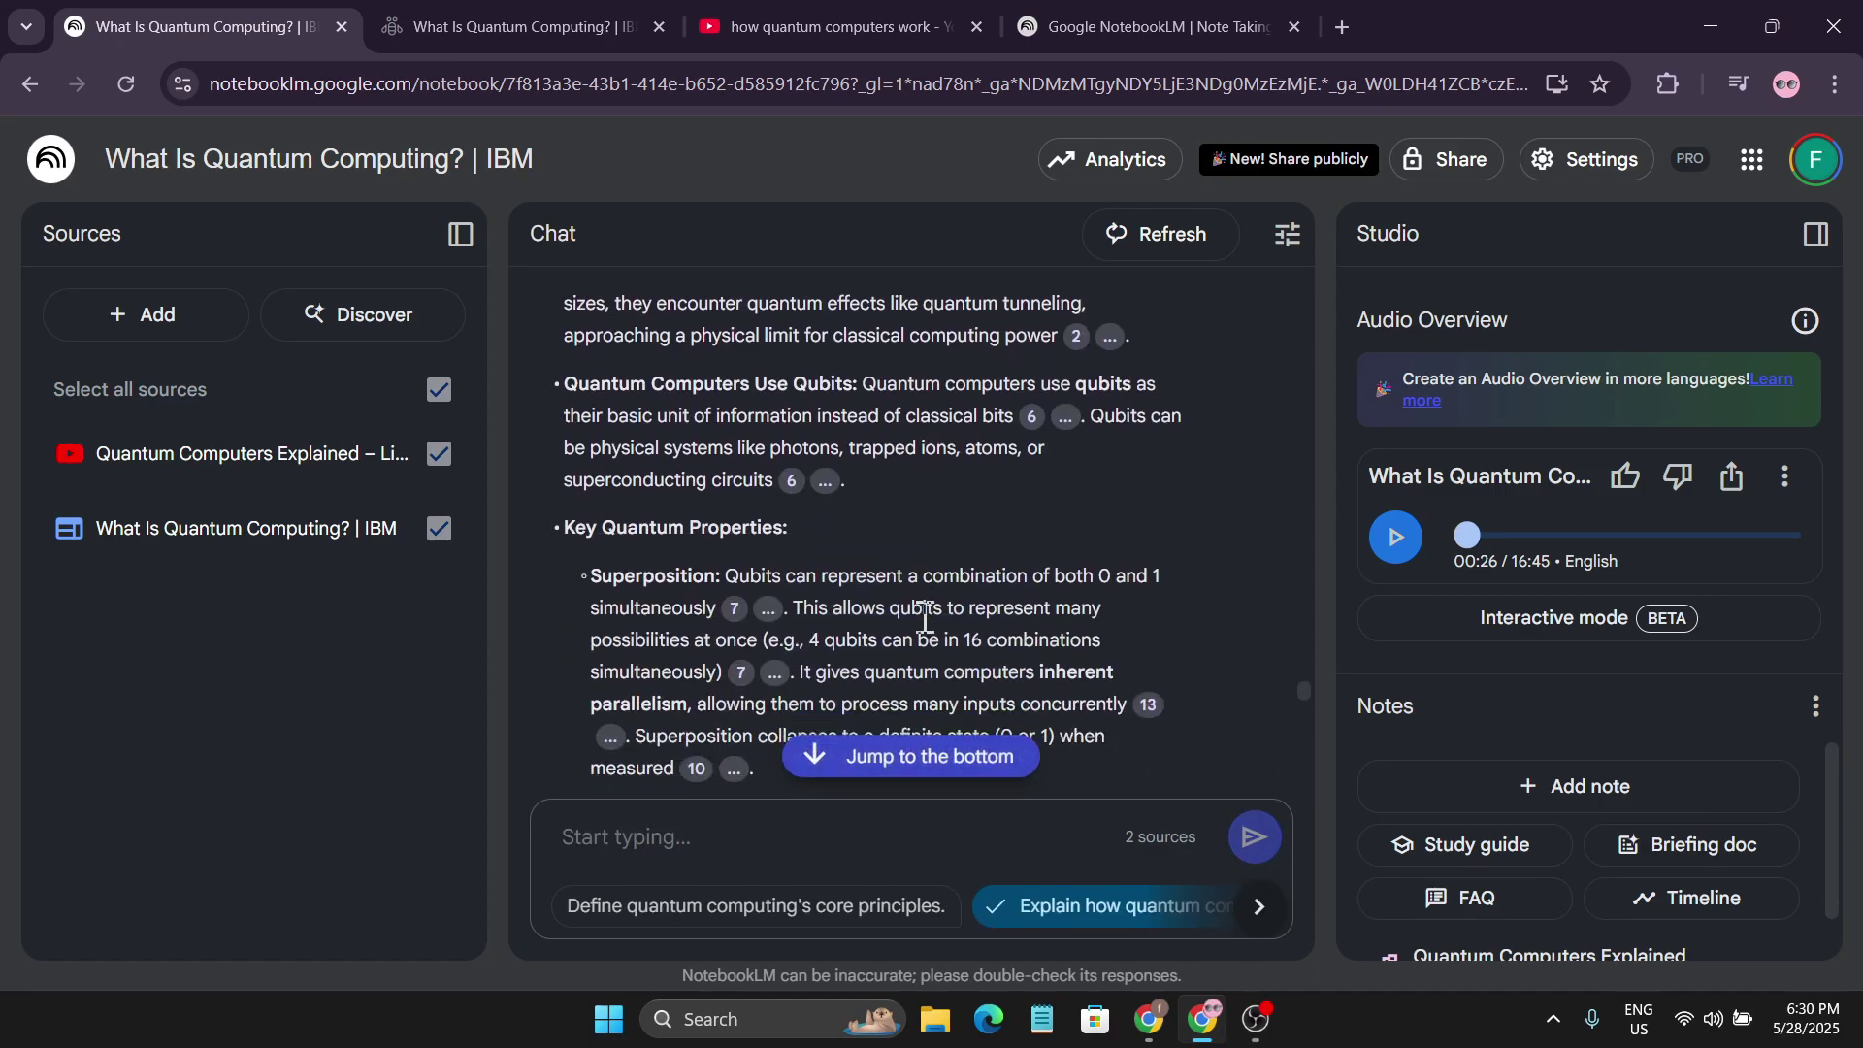
pyautogui.scroll(-3, 924, 617)
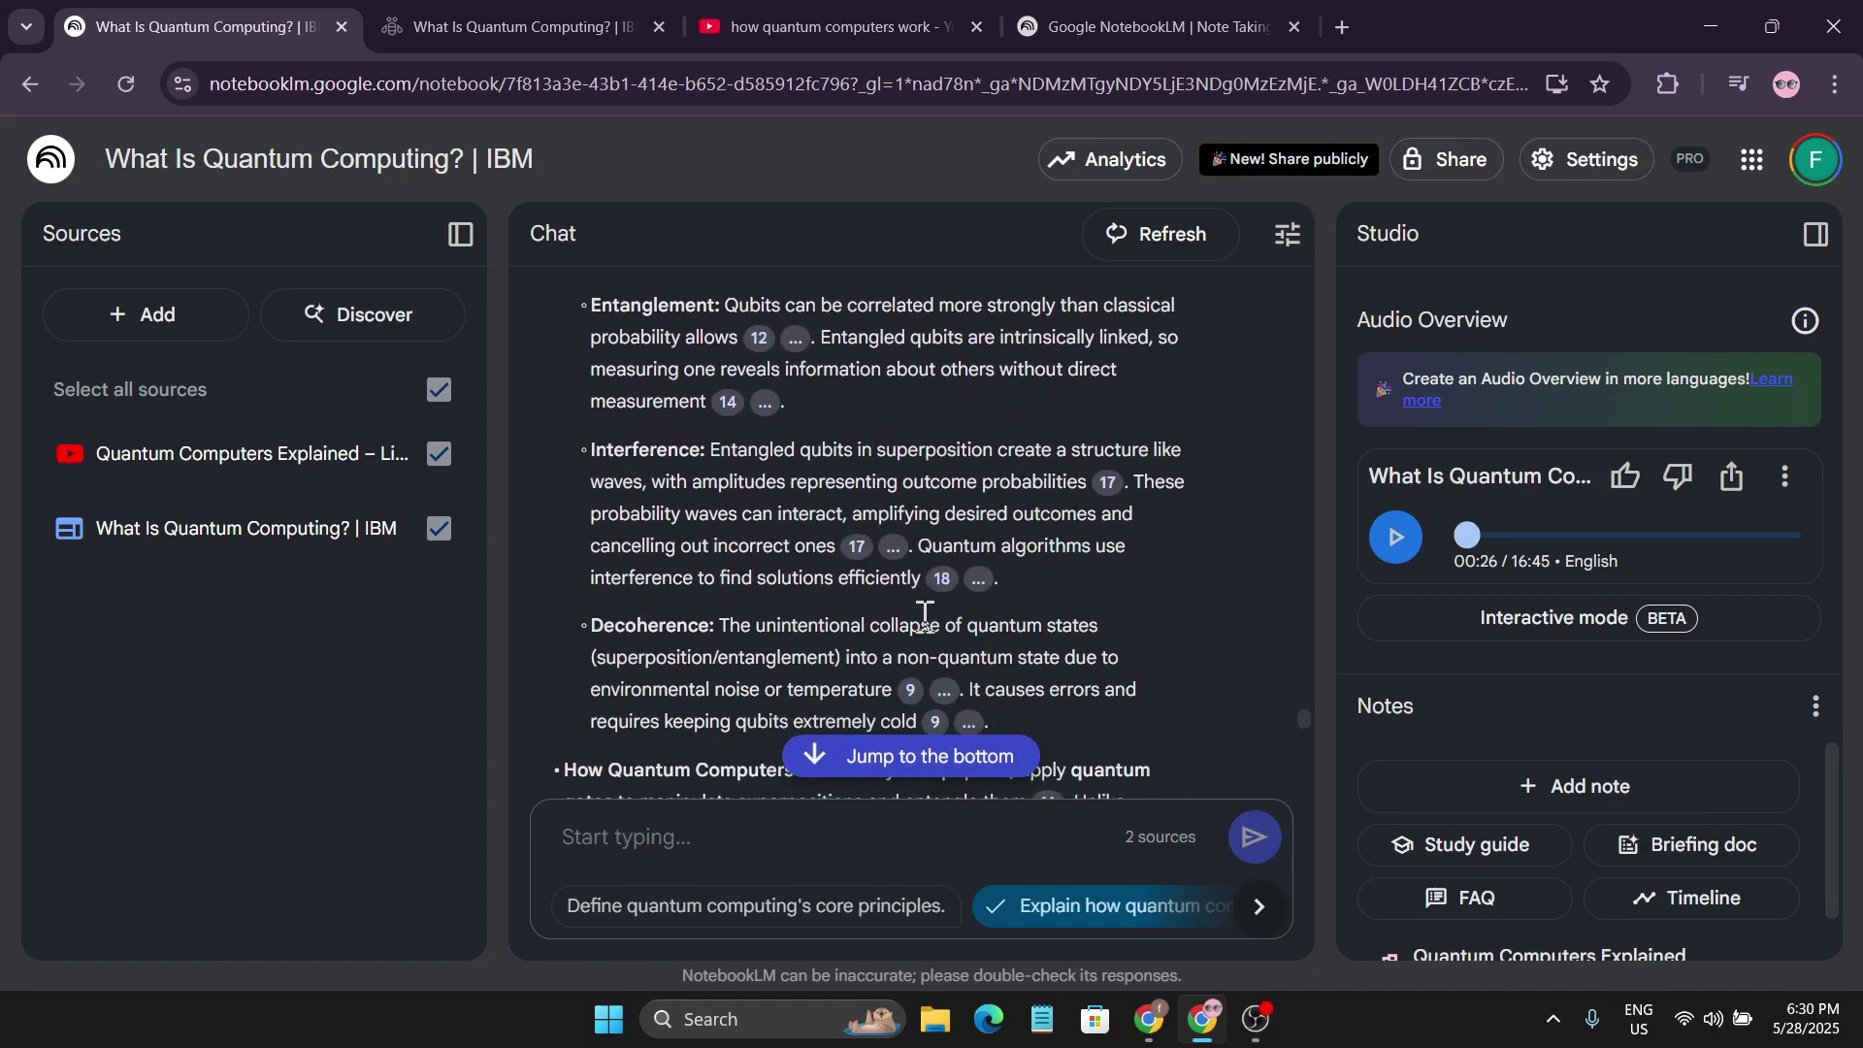
pyautogui.scroll(-3, 966, 548)
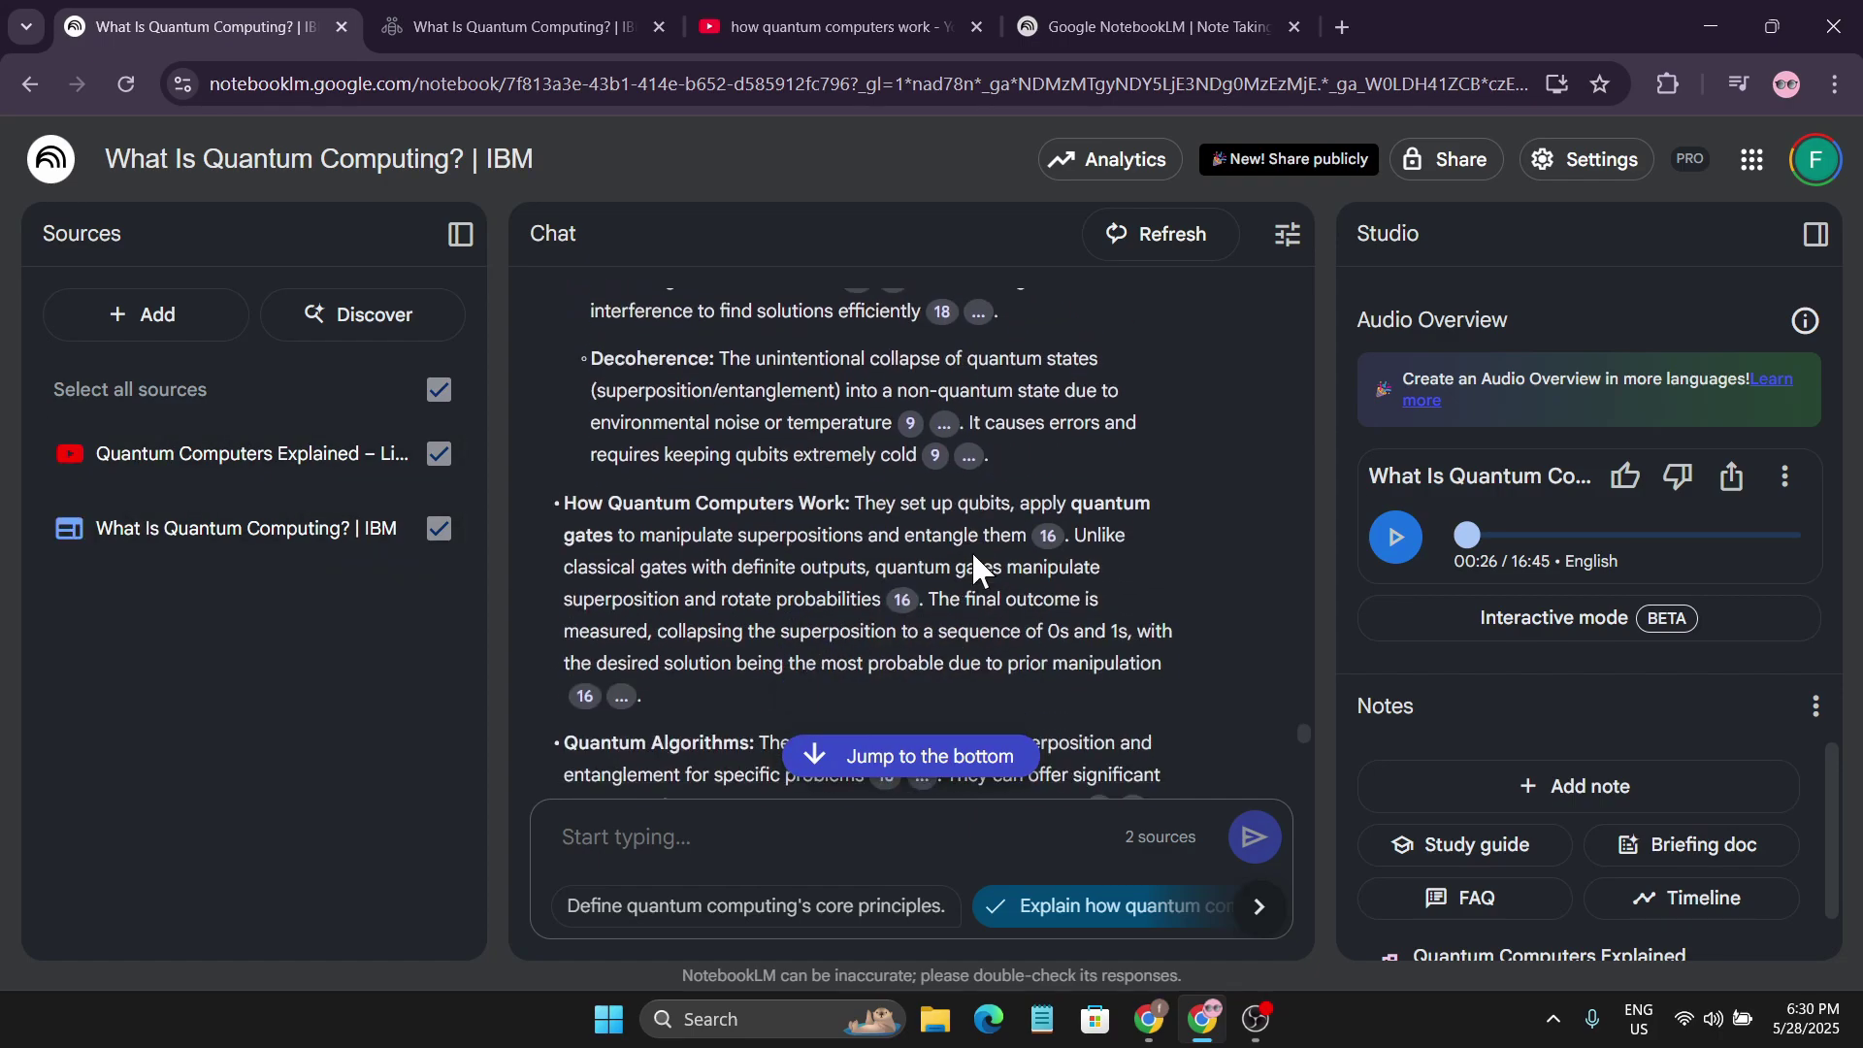
pyautogui.scroll(3, 966, 591)
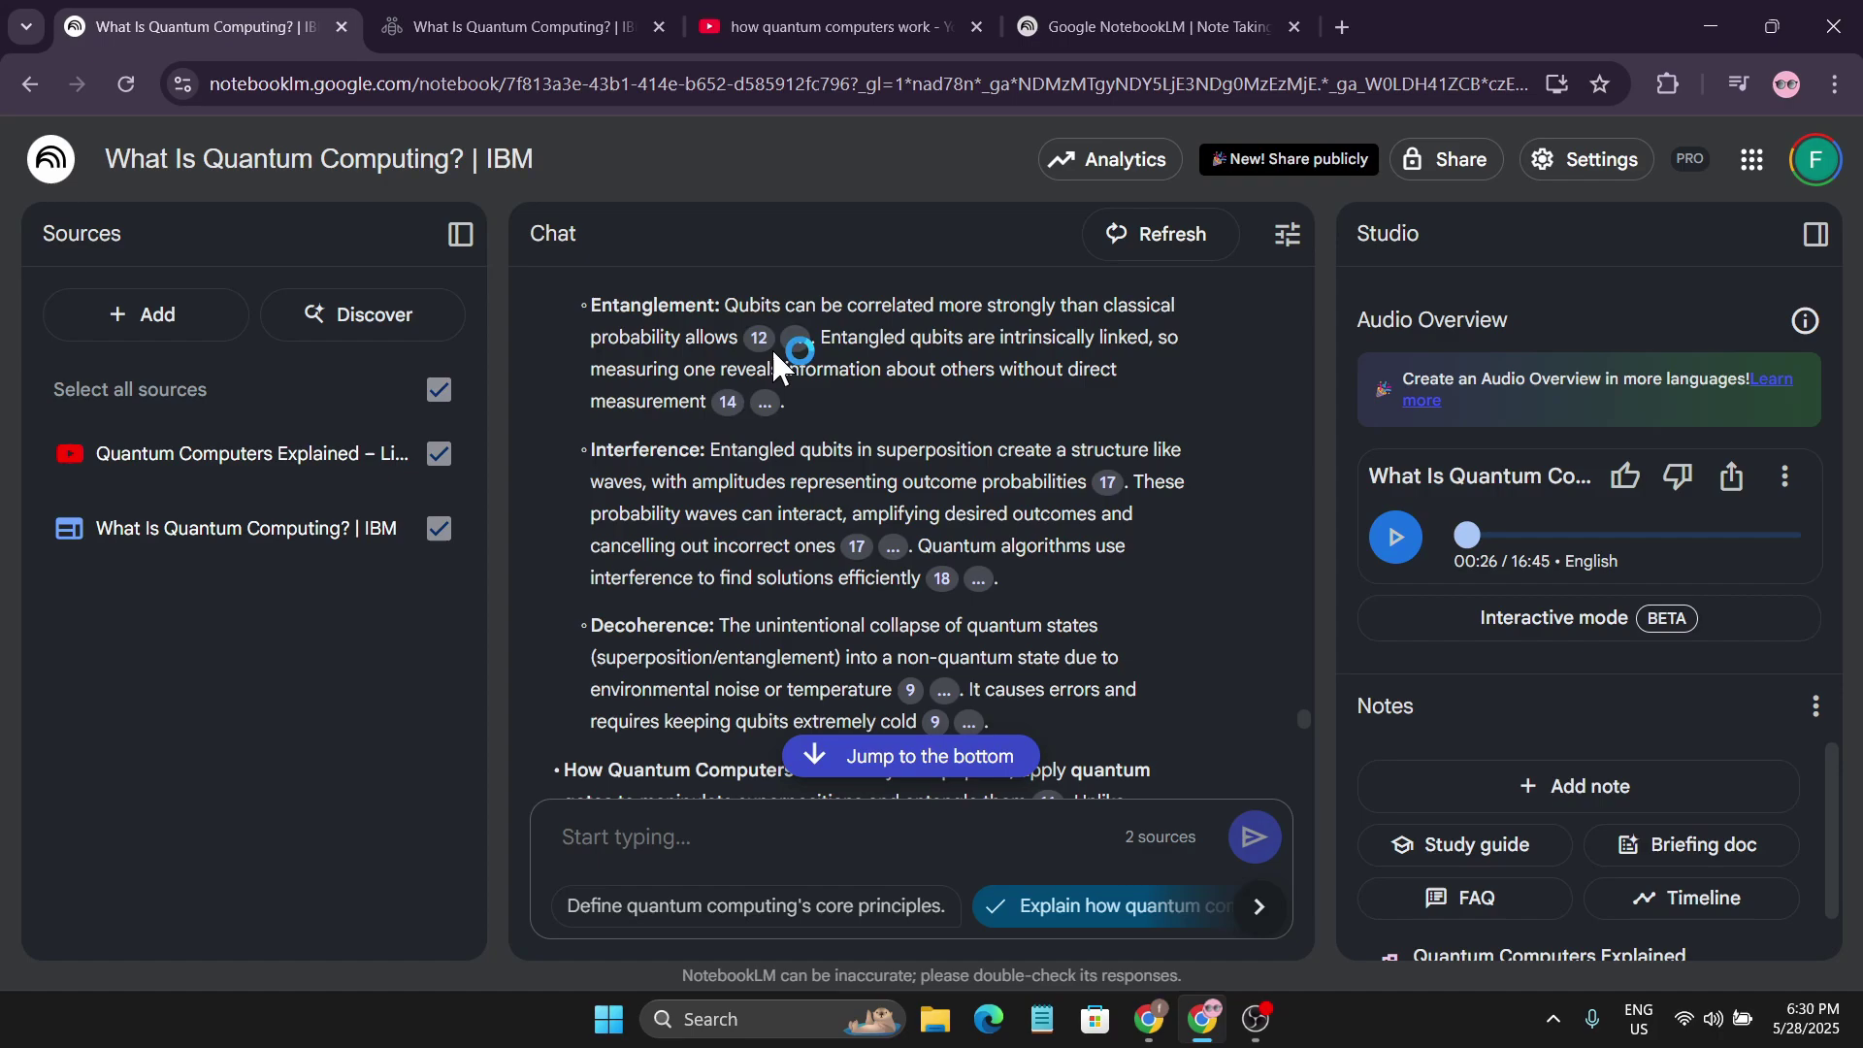
# Preview the answer's citations, ending on citation 18's 'How the principles work together' passage.
pyautogui.moveTo(728, 401)
pyautogui.moveTo(854, 549)
pyautogui.scroll(-1, 835, 567)
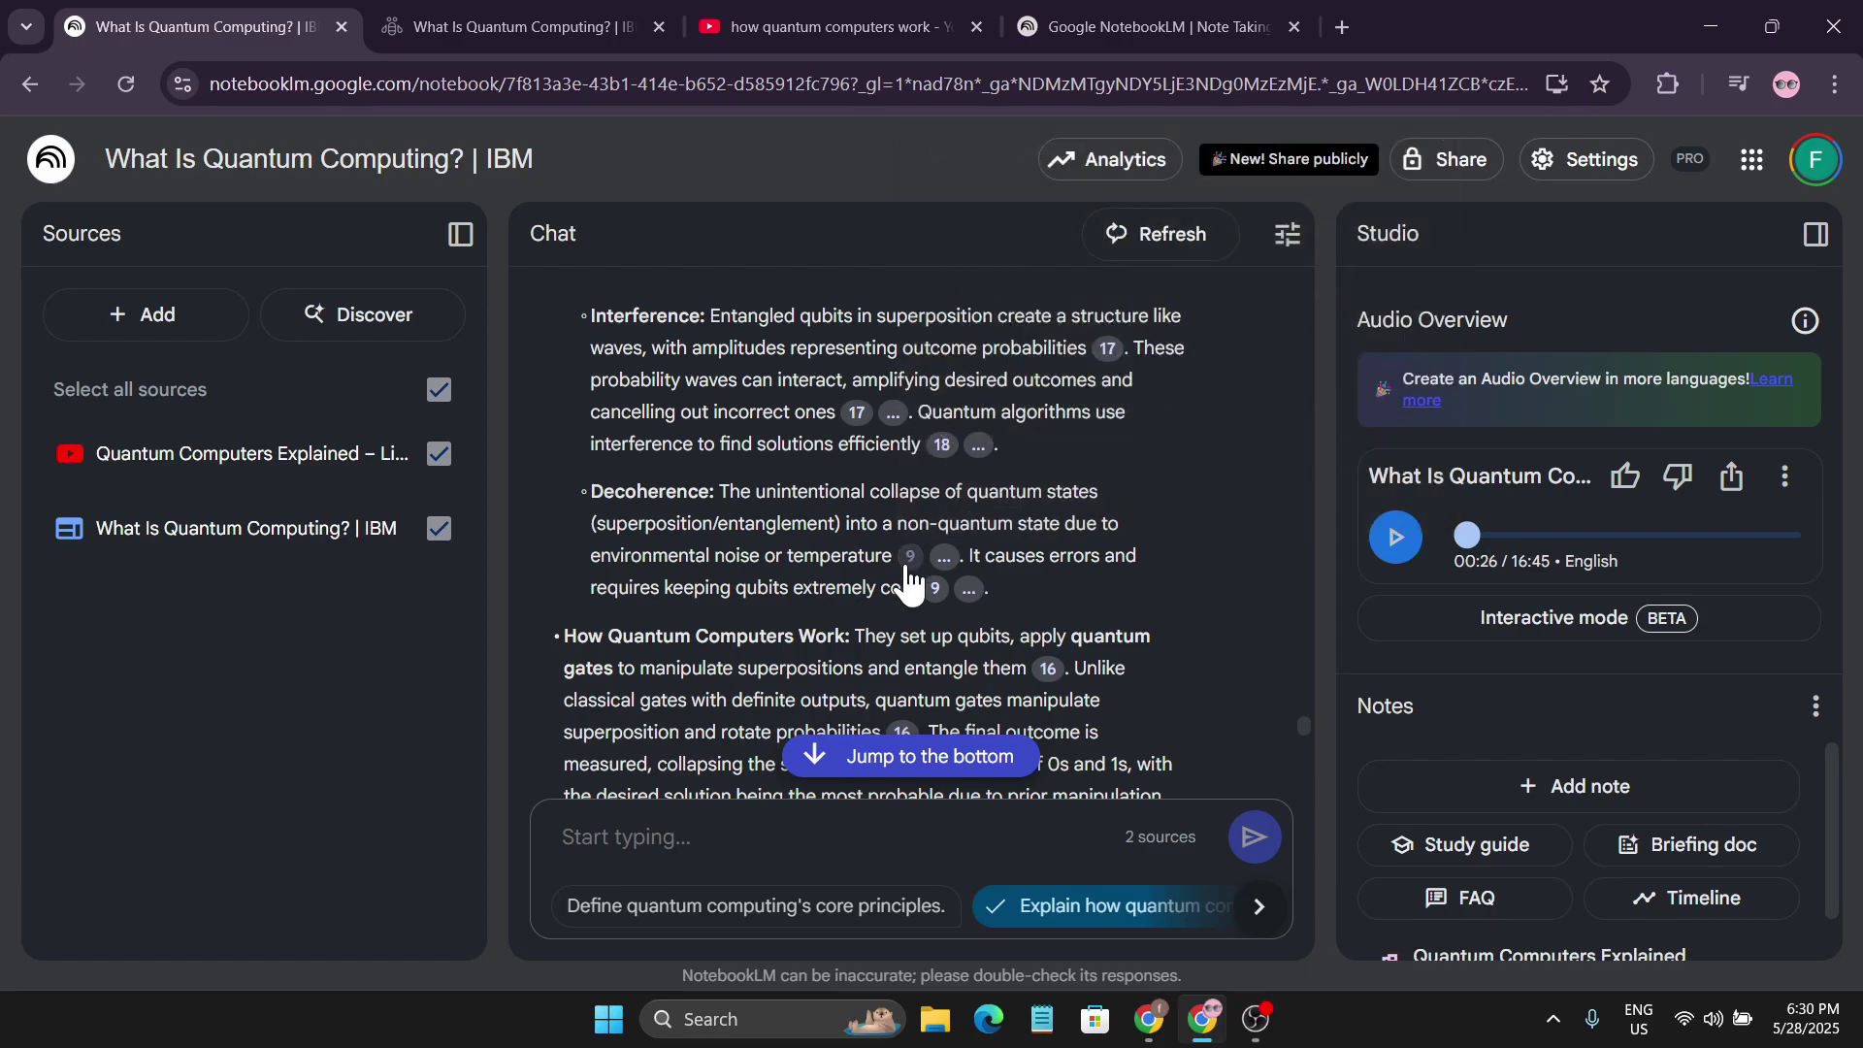
pyautogui.scroll(1, 901, 602)
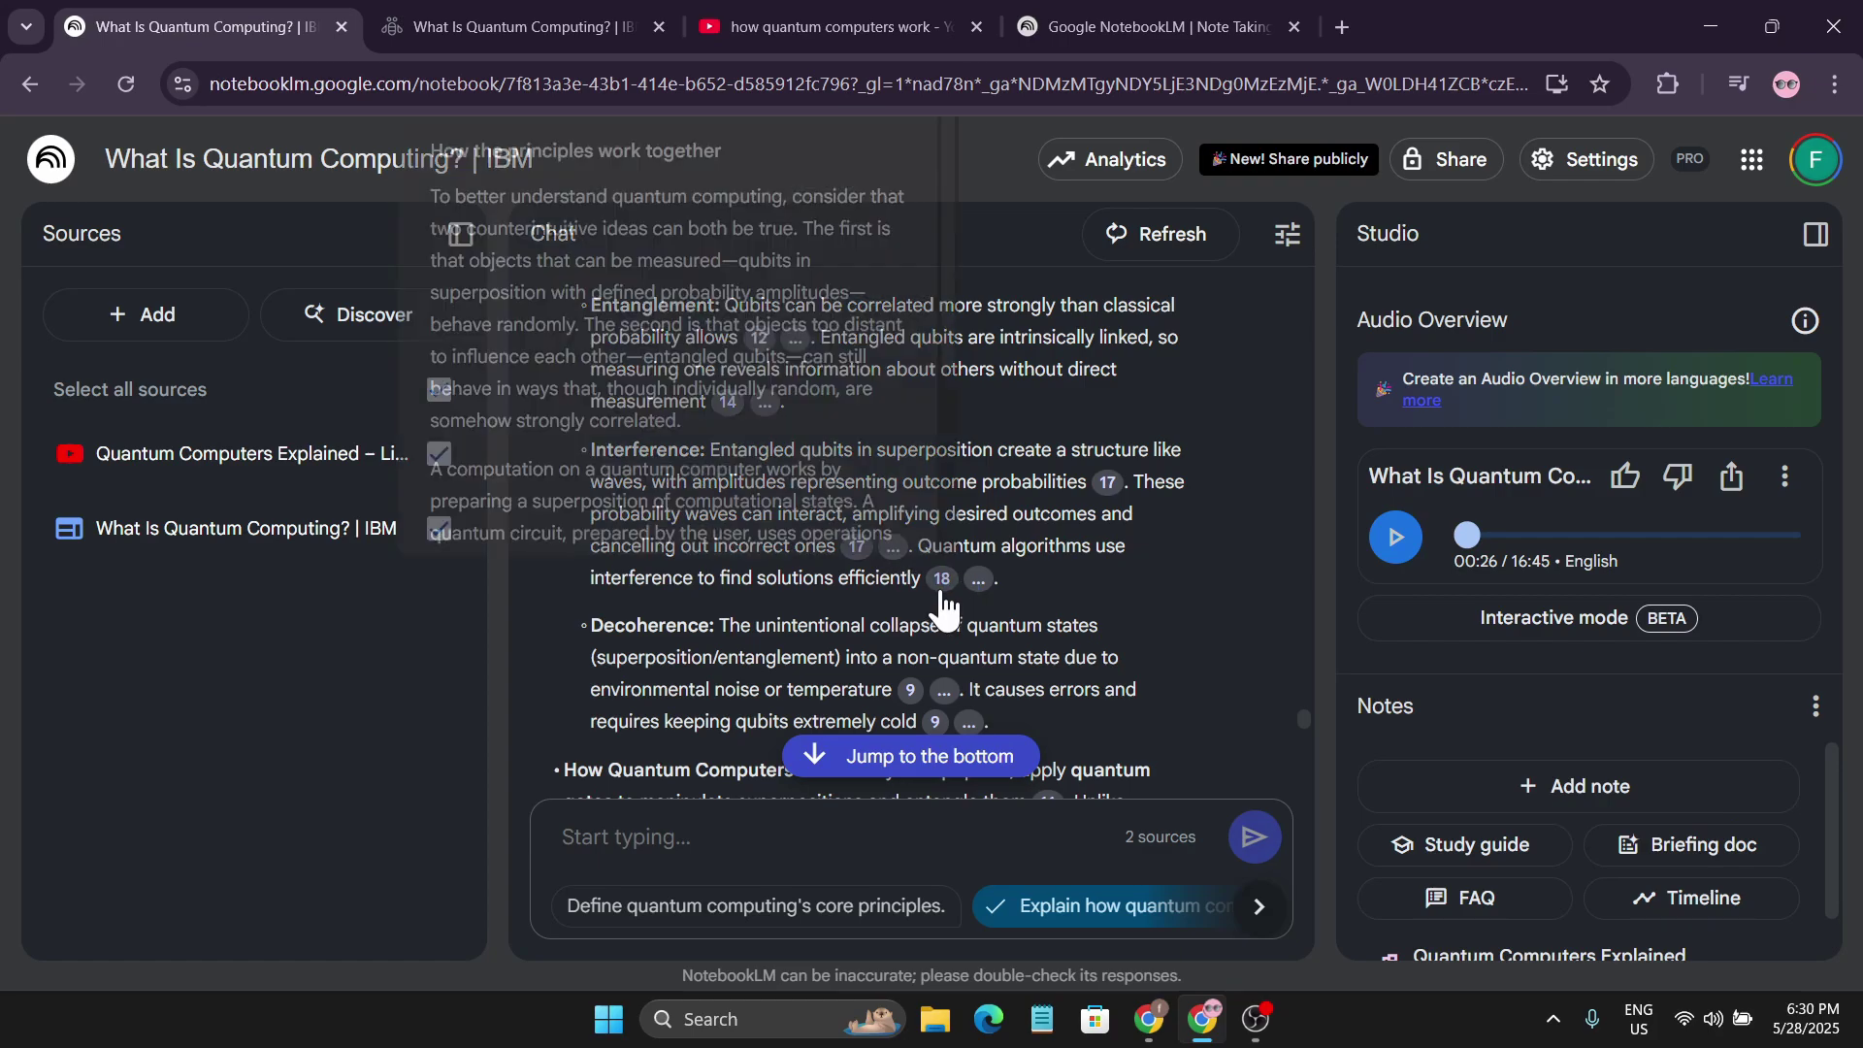
pyautogui.click(937, 580)
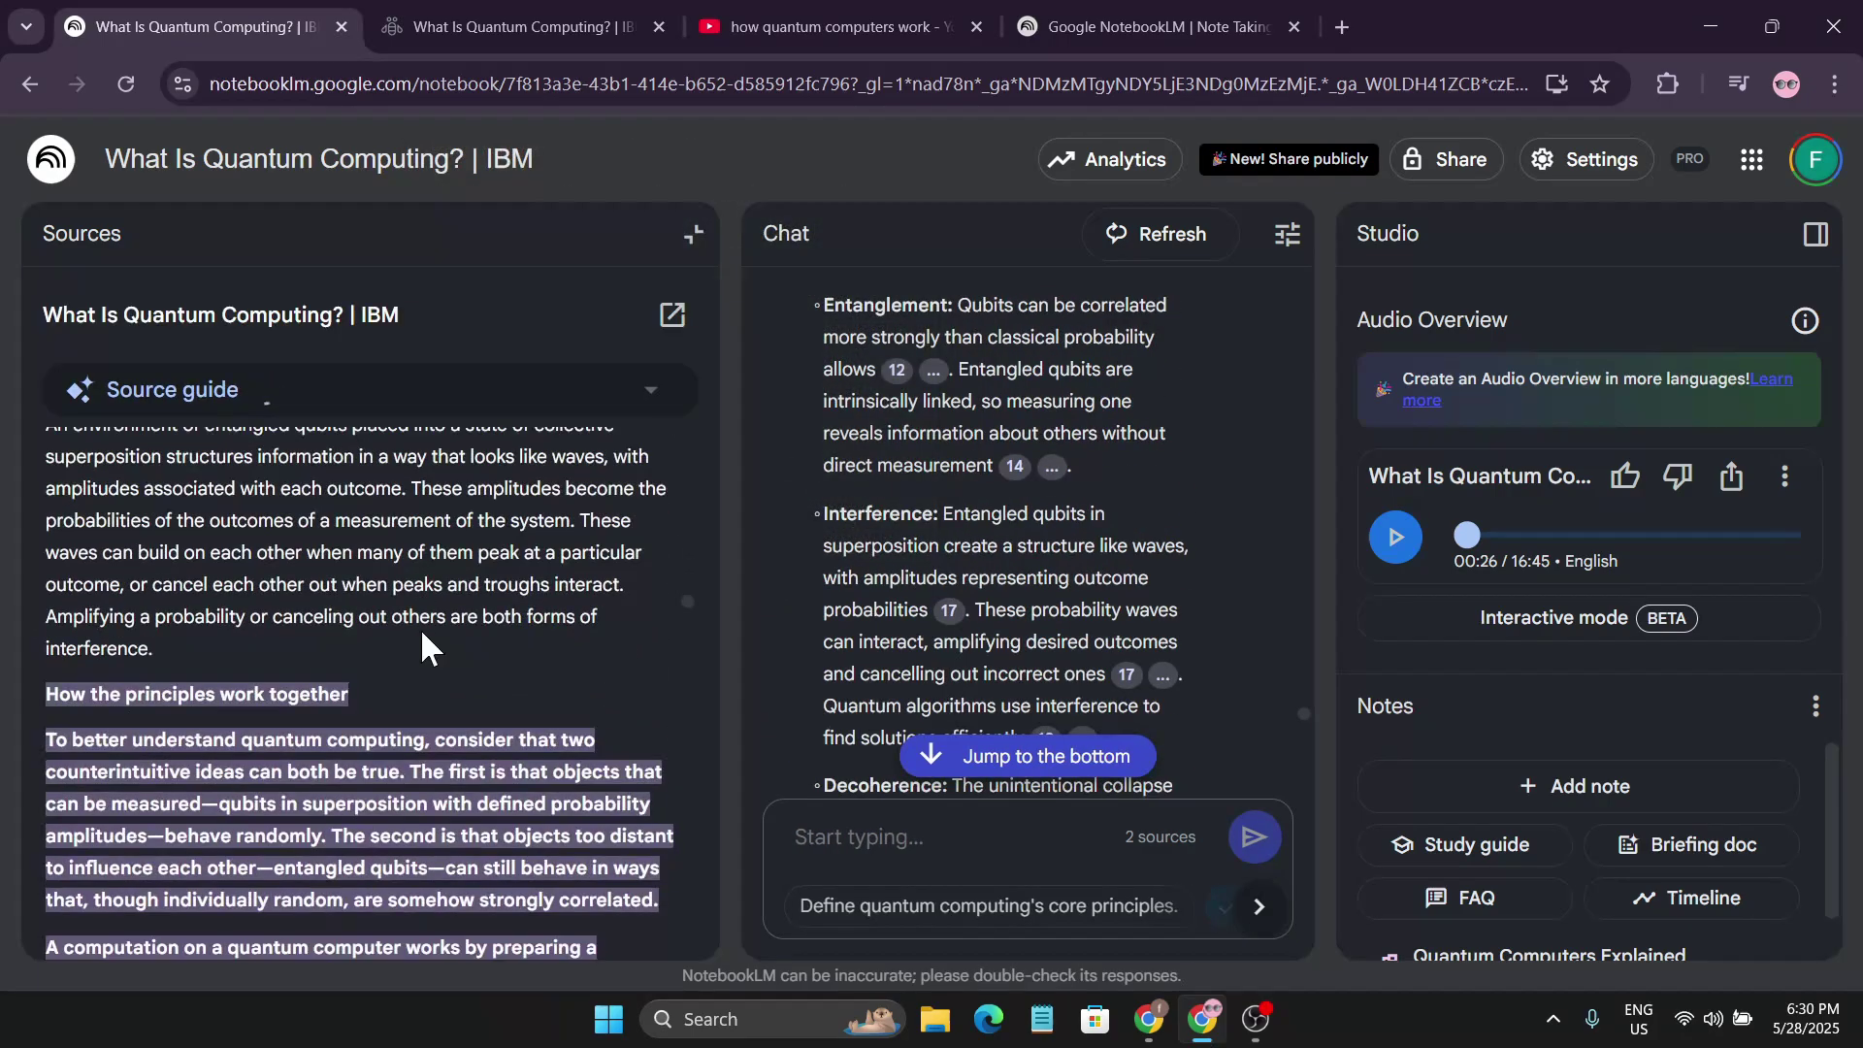
pyautogui.scroll(-3, 415, 701)
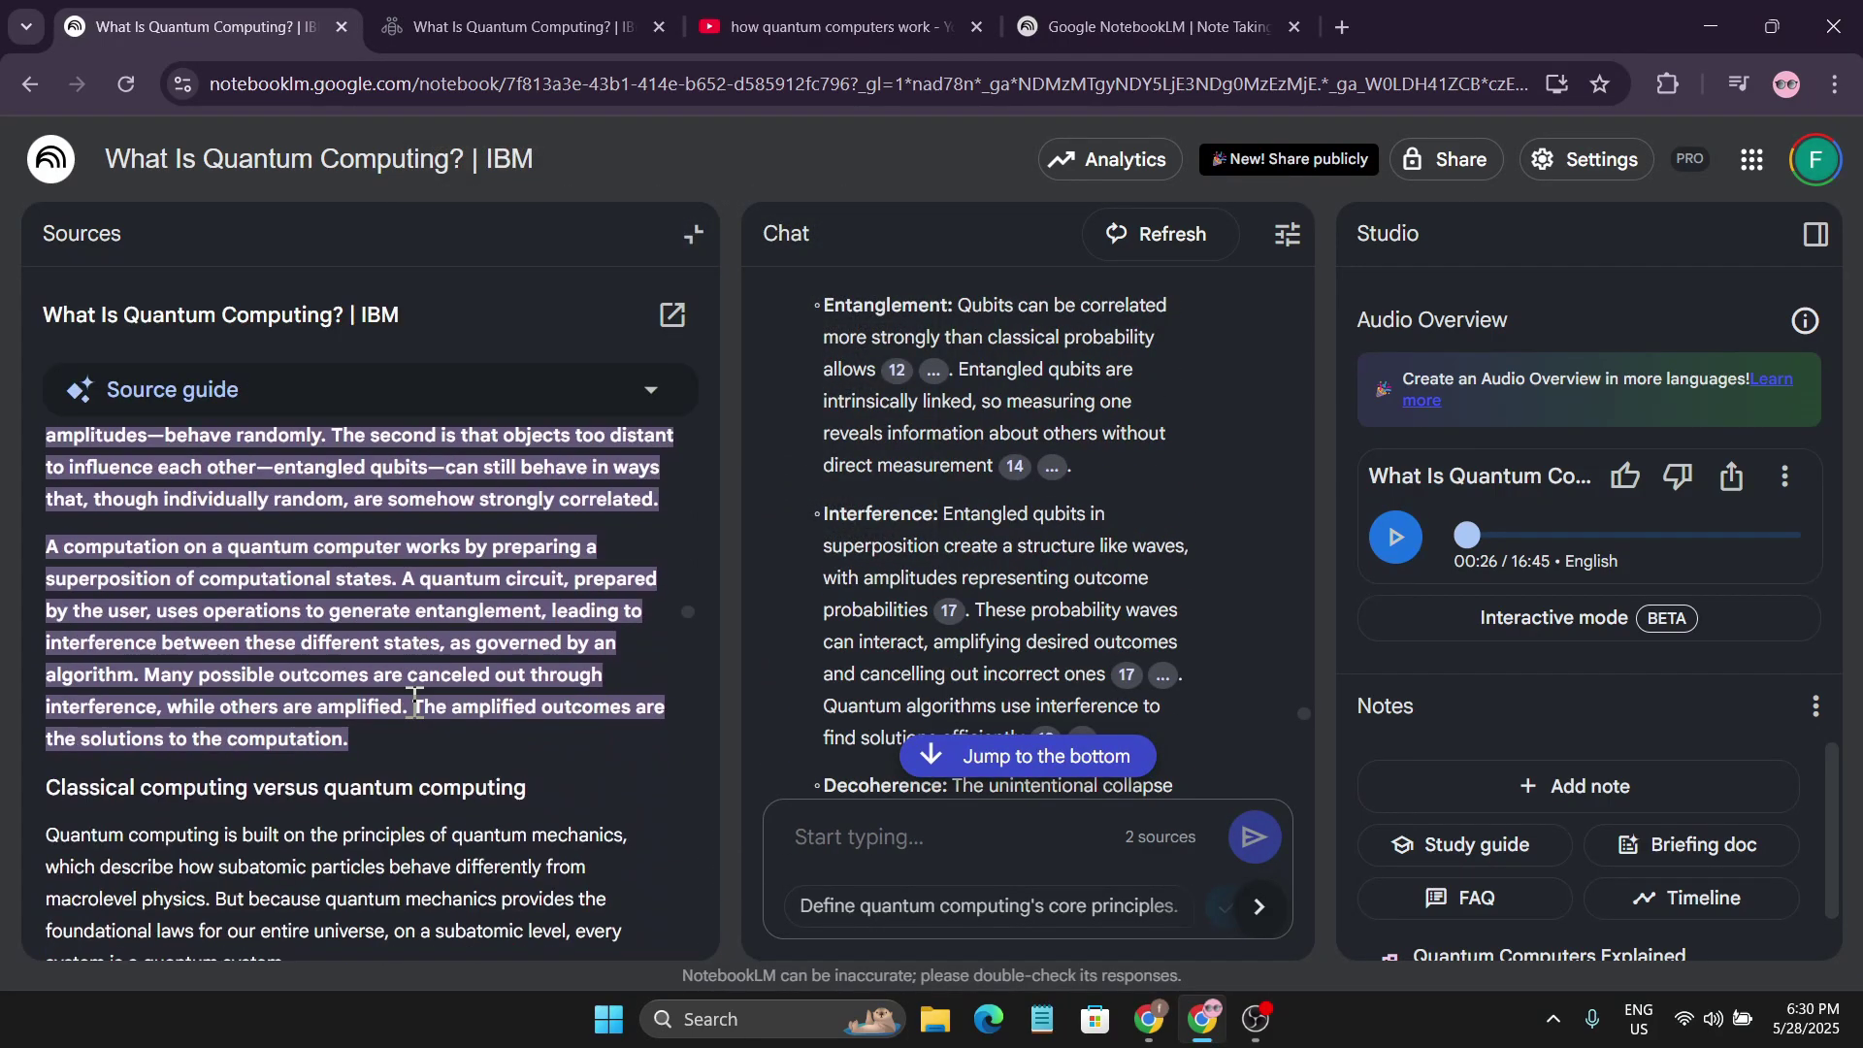
pyautogui.moveTo(371, 733); pyautogui.dragTo(428, 706)
pyautogui.click(1089, 637)
pyautogui.scroll(-5, 1089, 636)
pyautogui.click(694, 238)
pyautogui.scroll(-10, 873, 578)
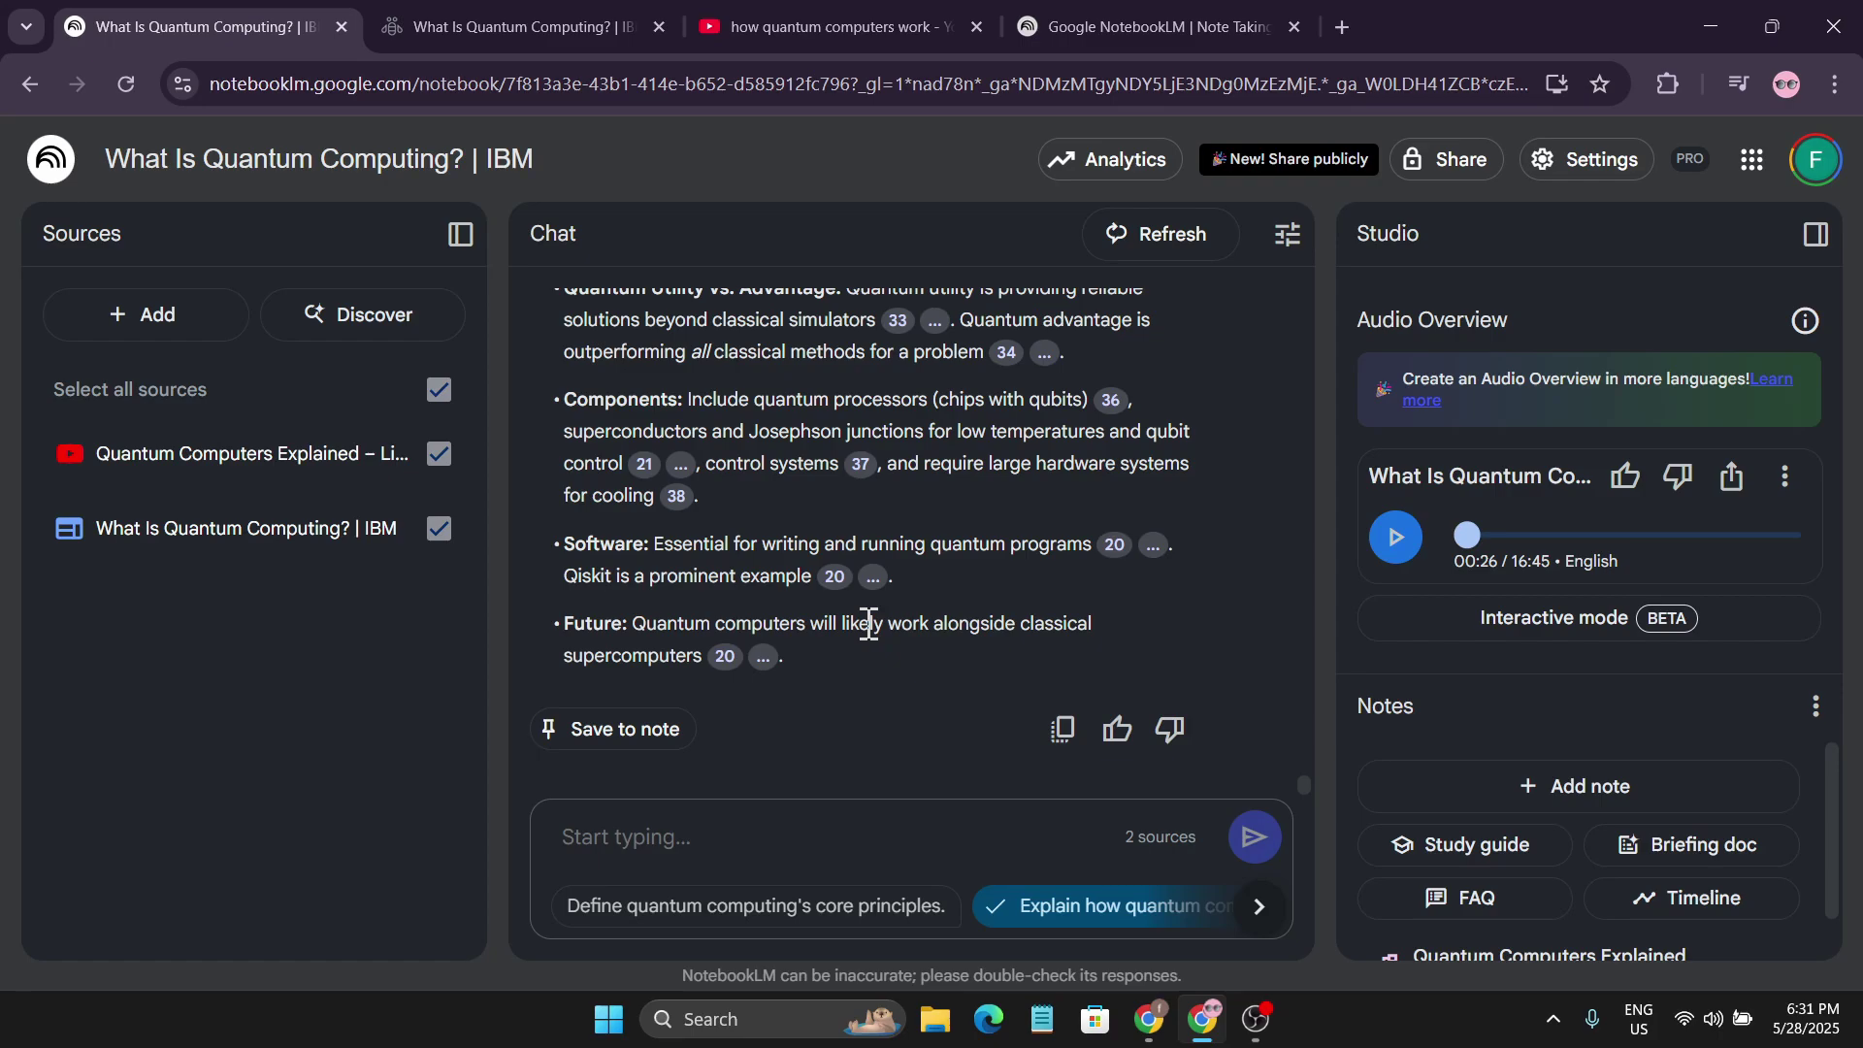
# Save the topic summary answer as a note and generate an FAQ note from both sources.
pyautogui.click(660, 739)
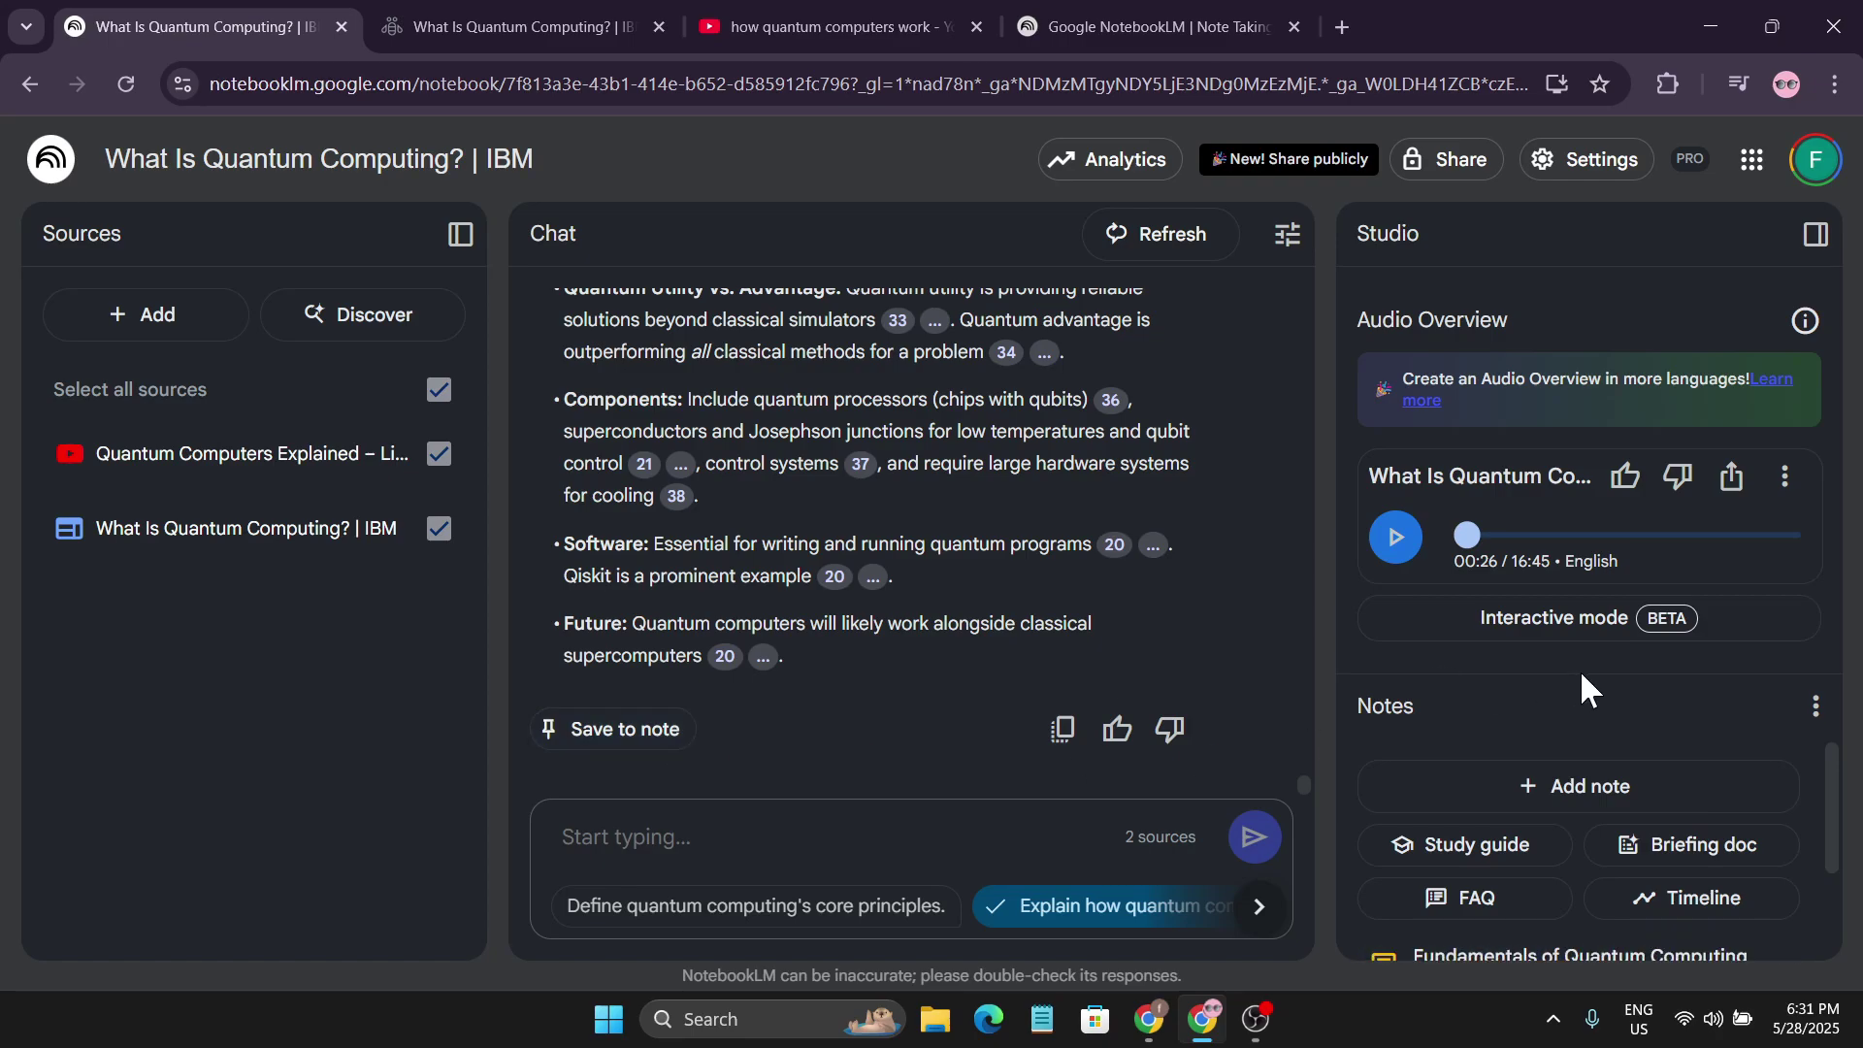
pyautogui.scroll(-2, 1533, 835)
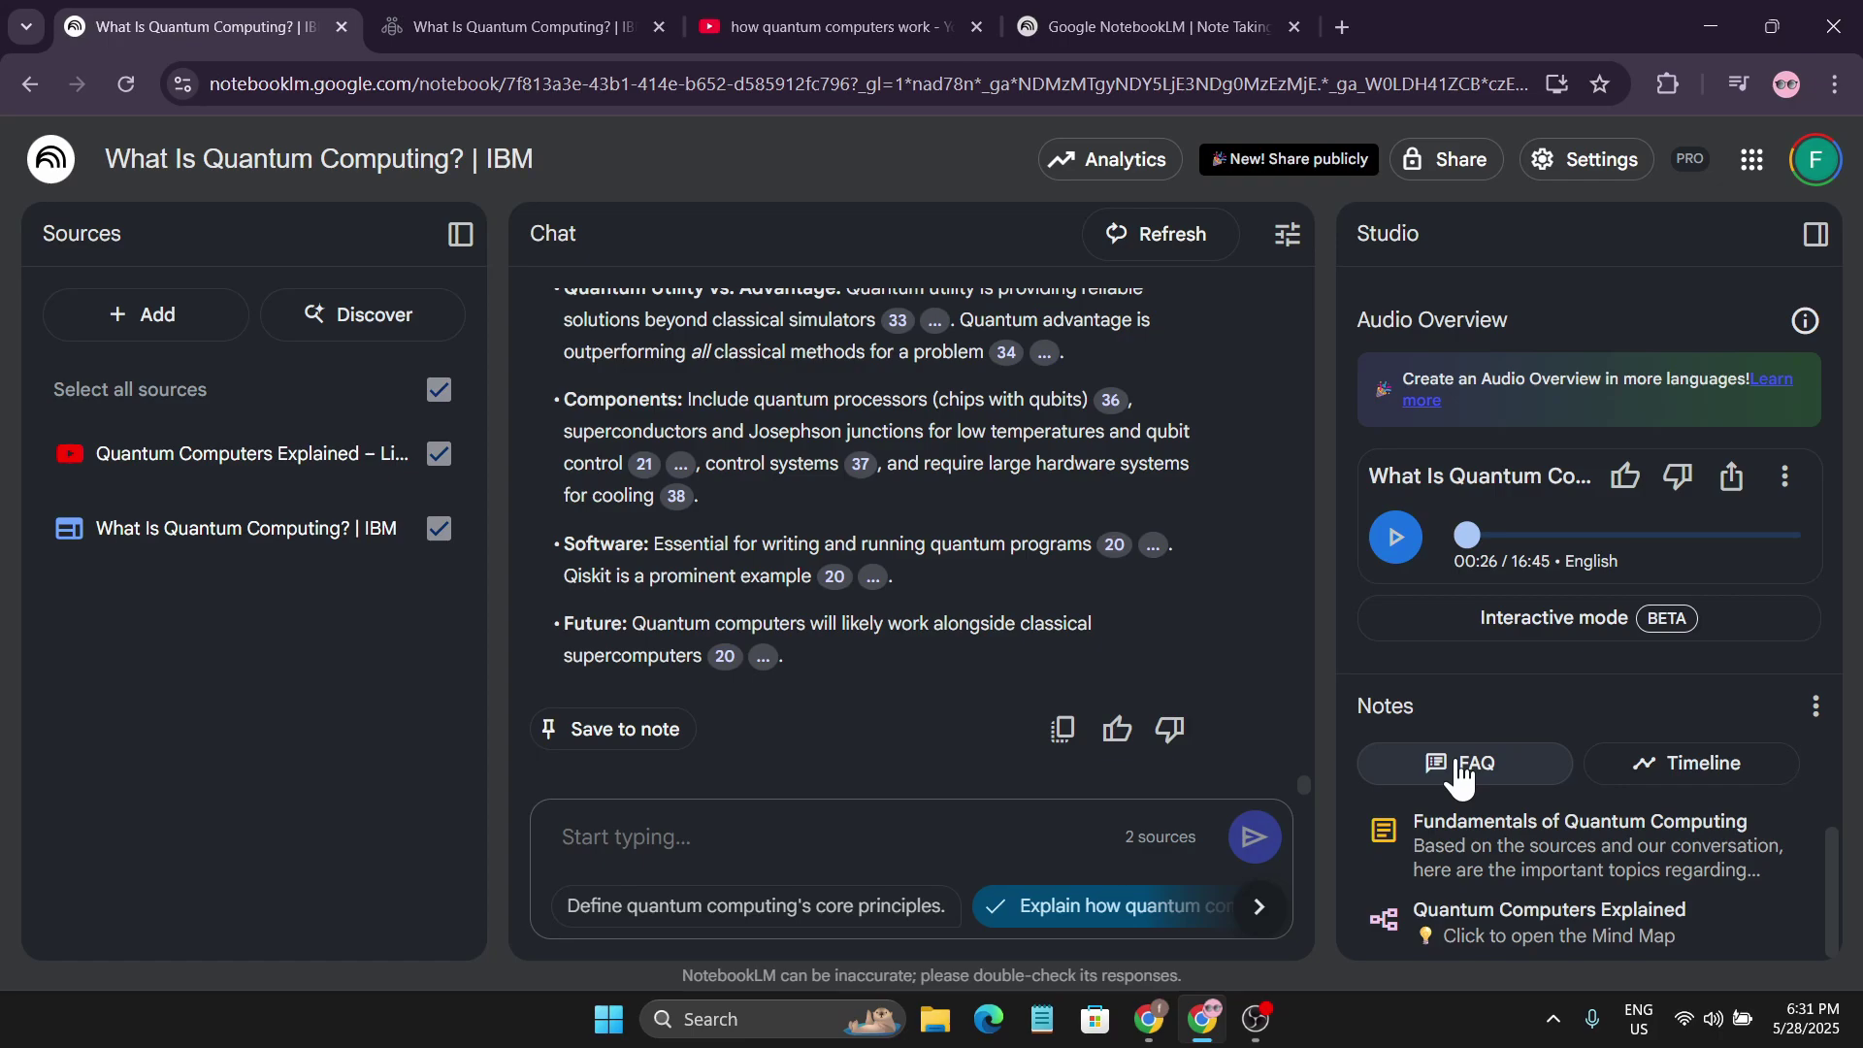
pyautogui.click(1487, 773)
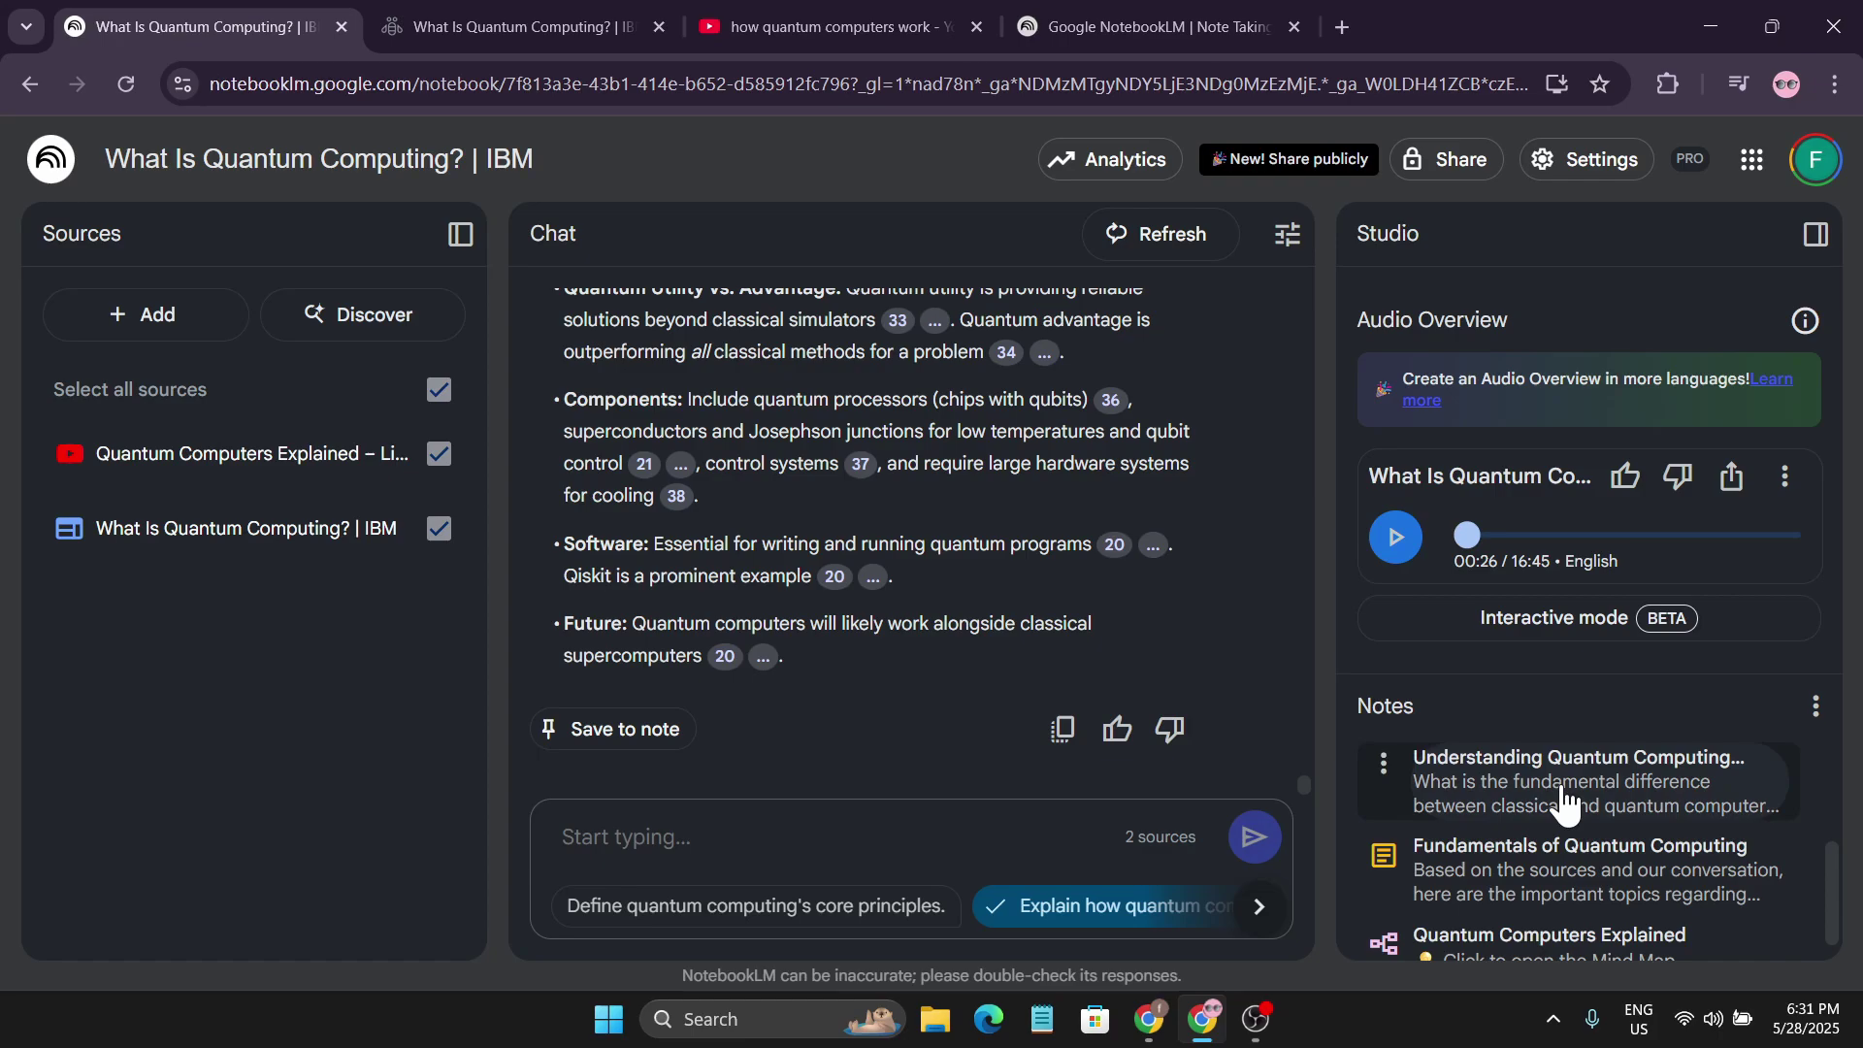
pyautogui.scroll(-1, 1579, 883)
pyautogui.scroll(3, 1564, 801)
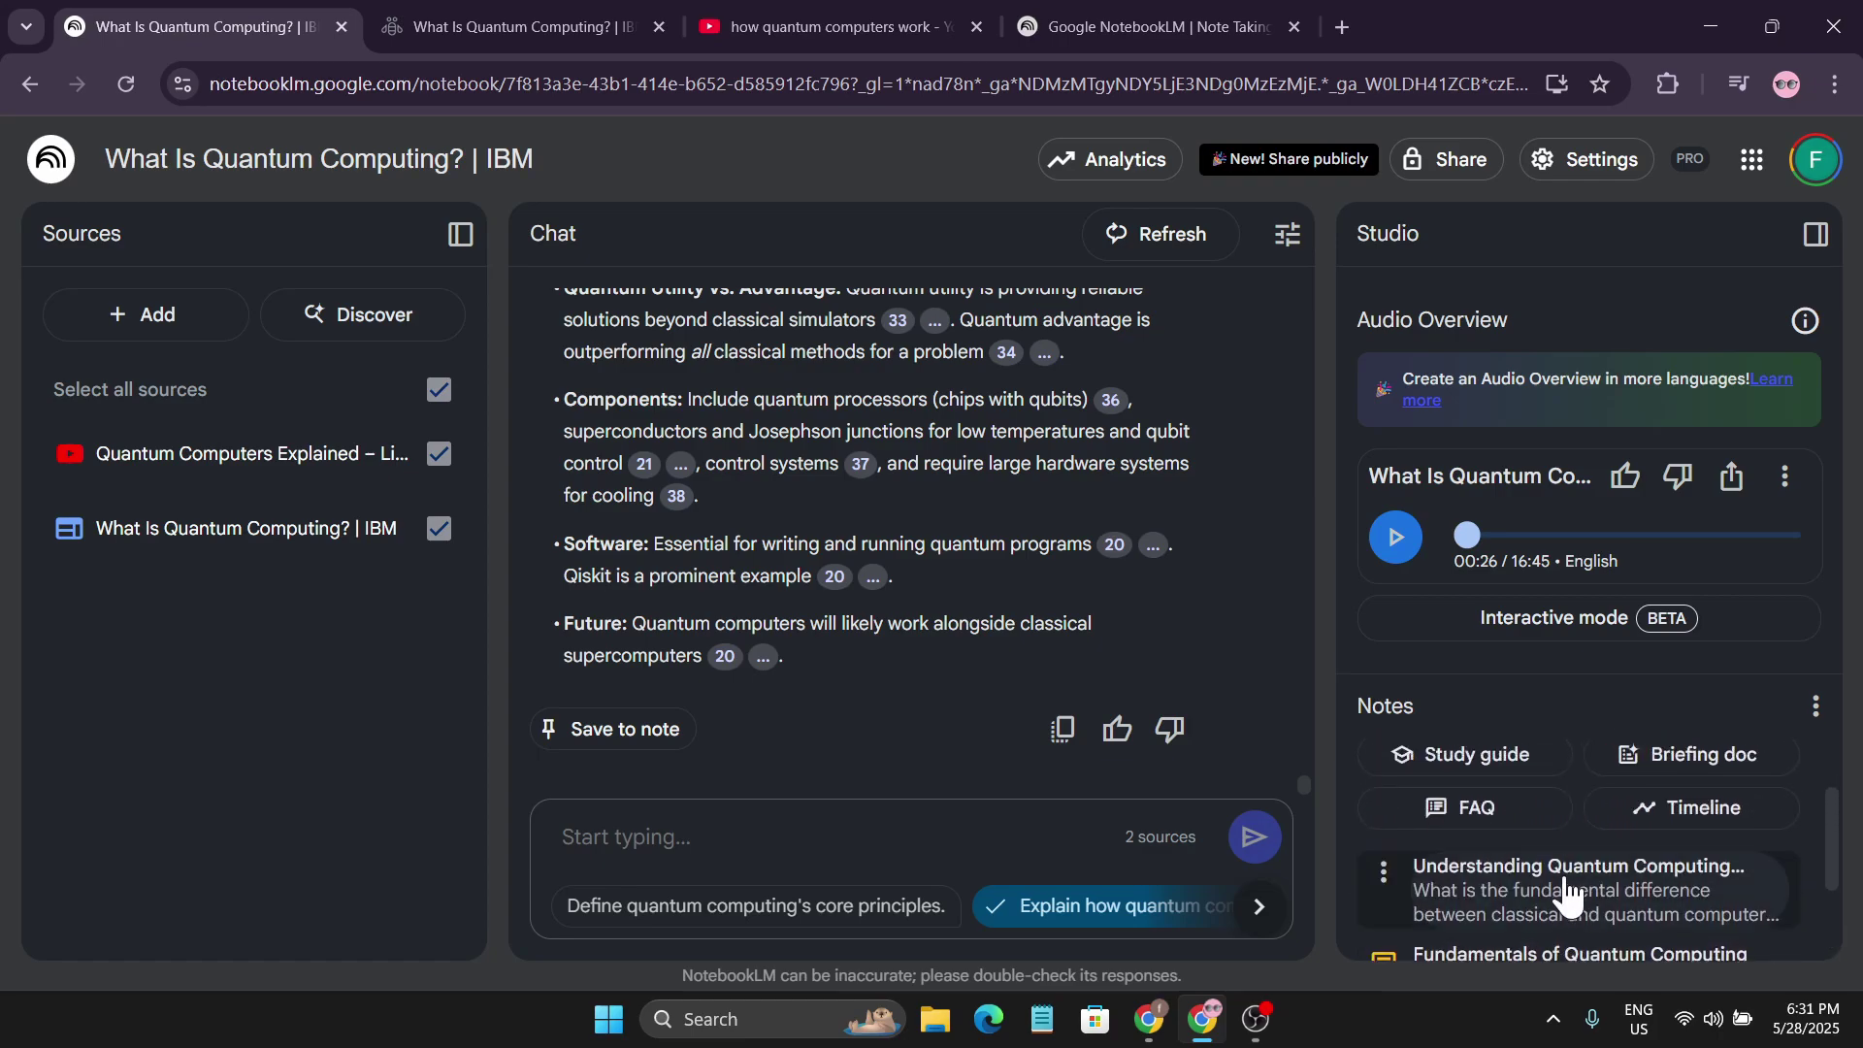
# Read through the 'Understanding Quantum Computing Fundamentals' note, then return to the Studio panel.
pyautogui.click(1572, 900)
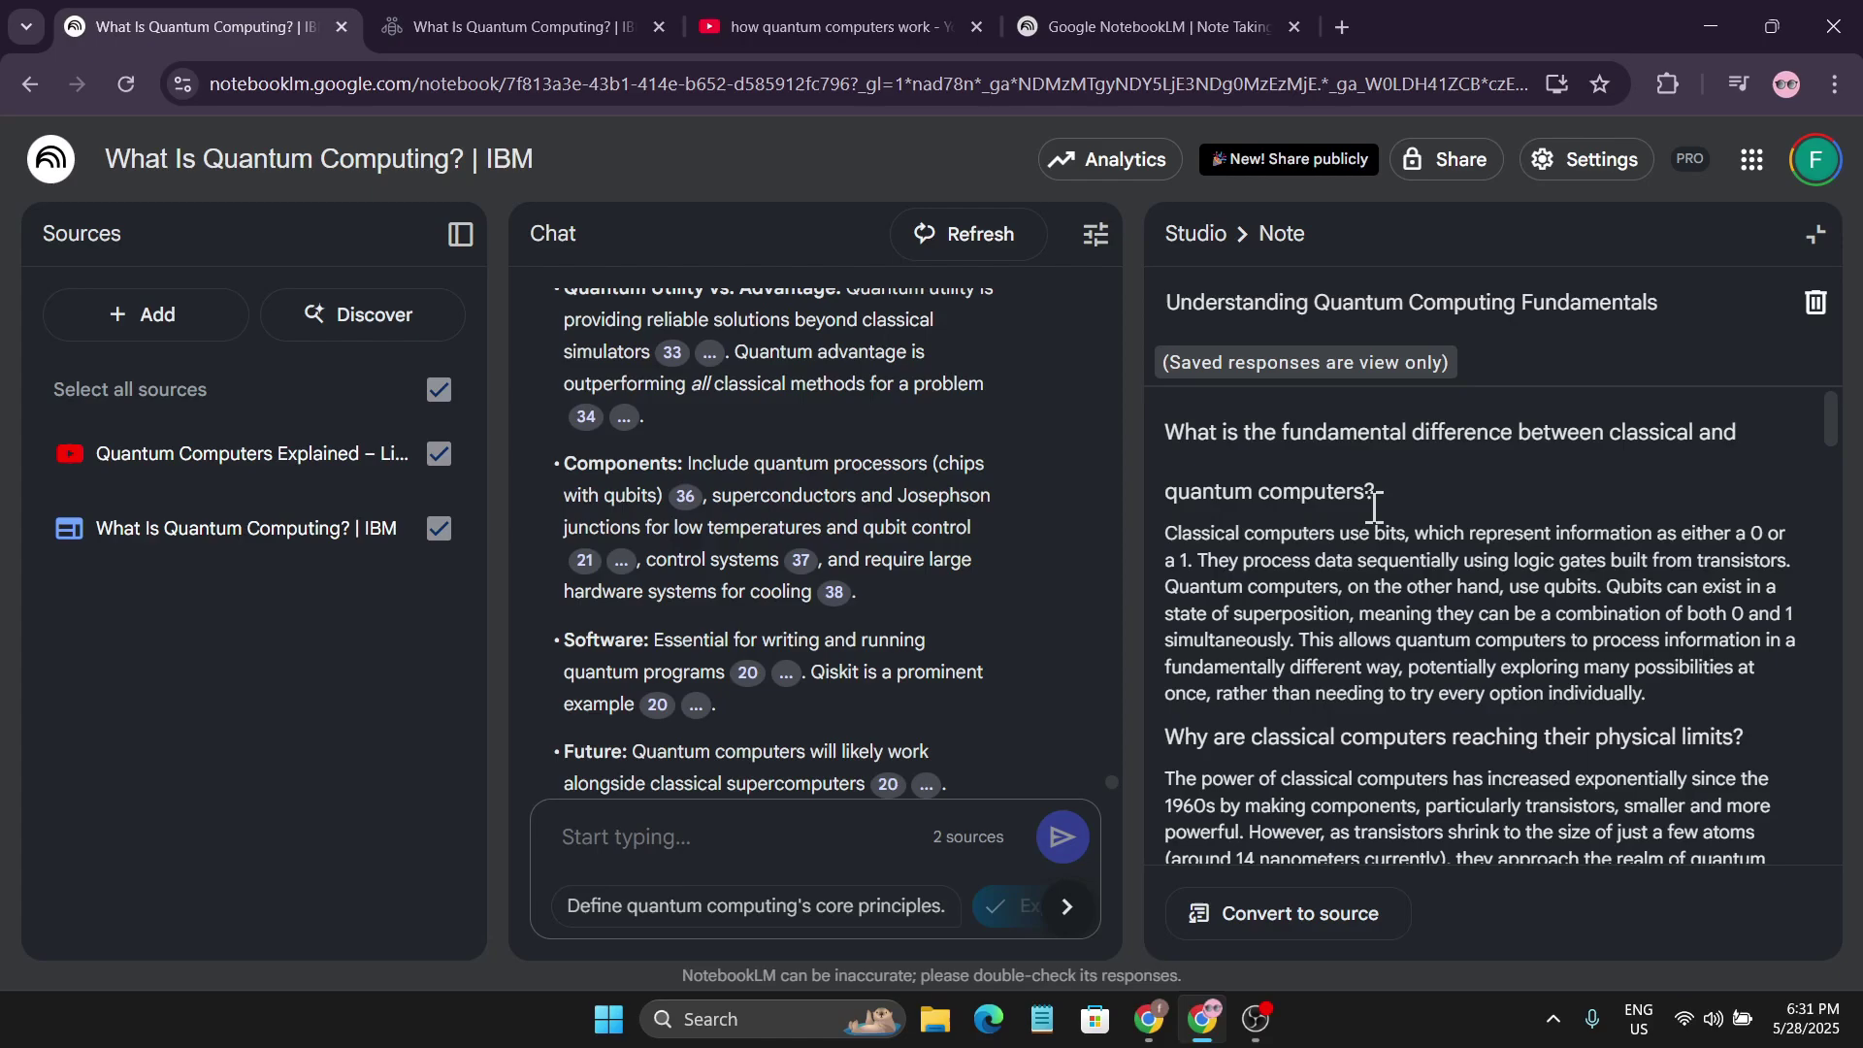
pyautogui.scroll(-5, 1422, 612)
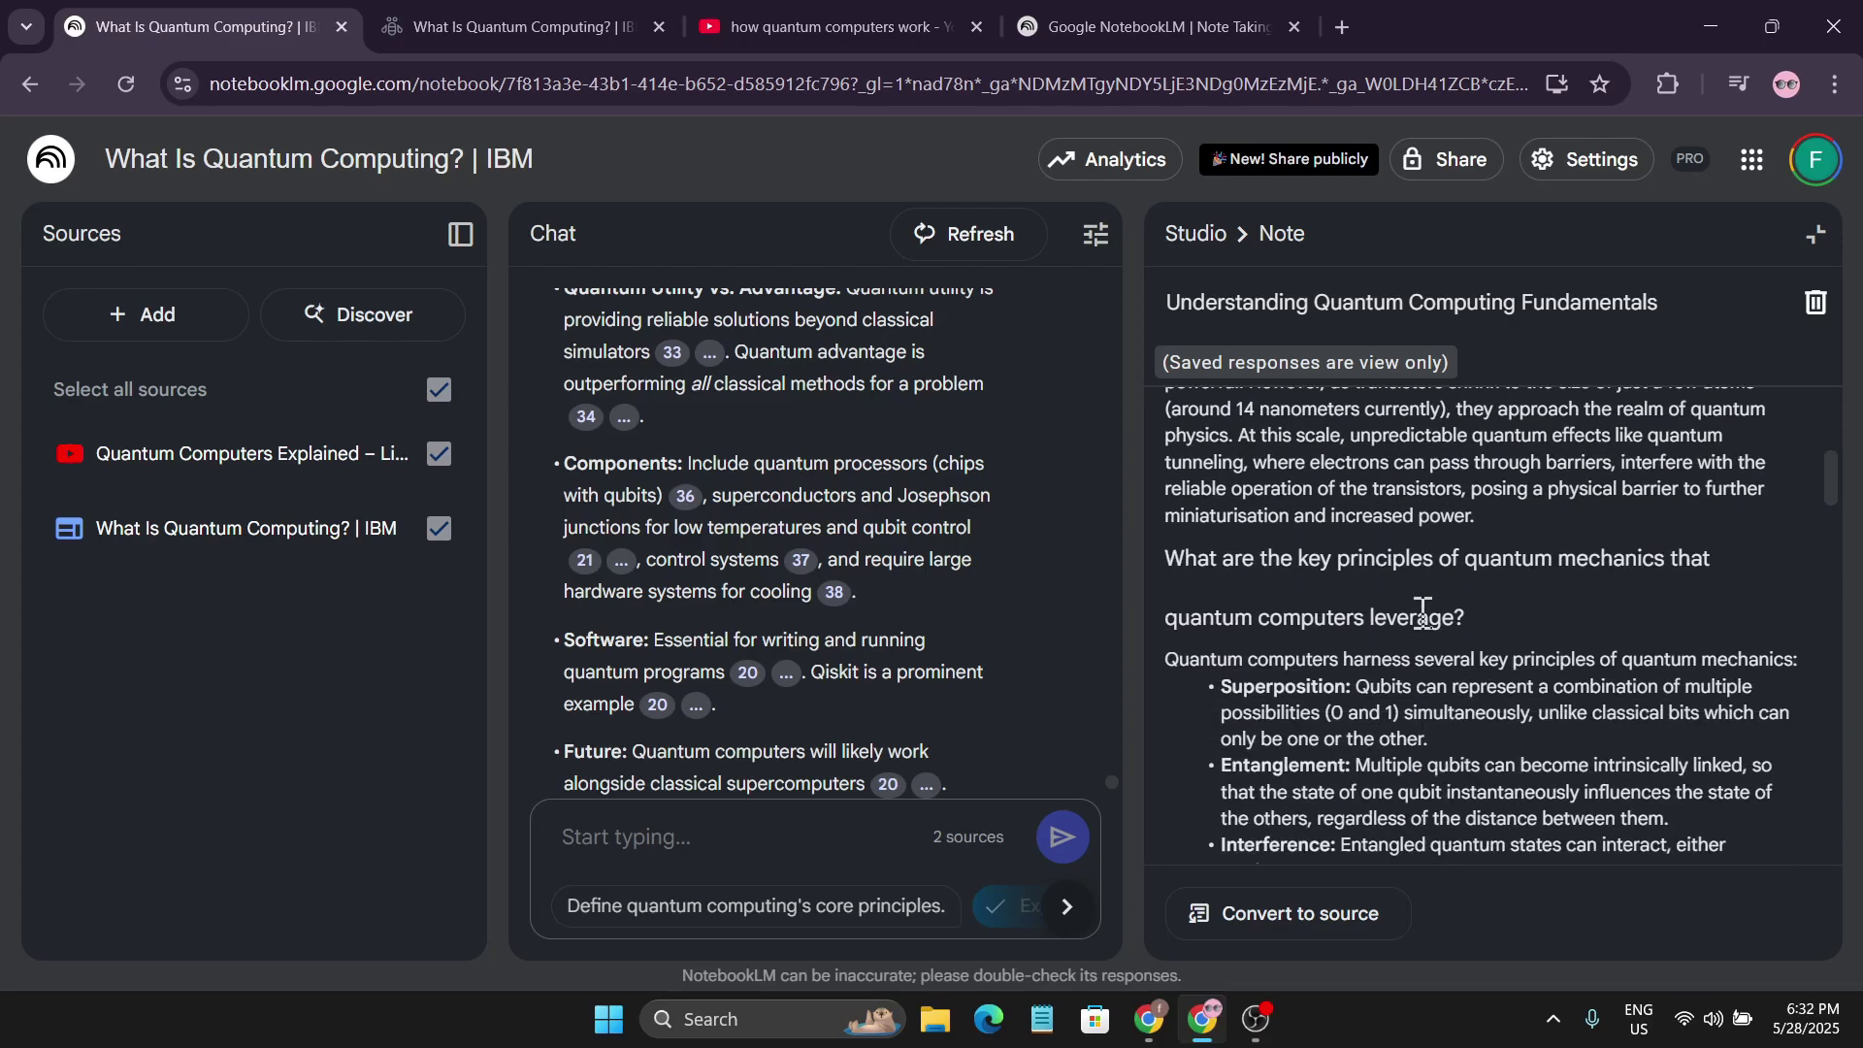
pyautogui.scroll(1, 1422, 611)
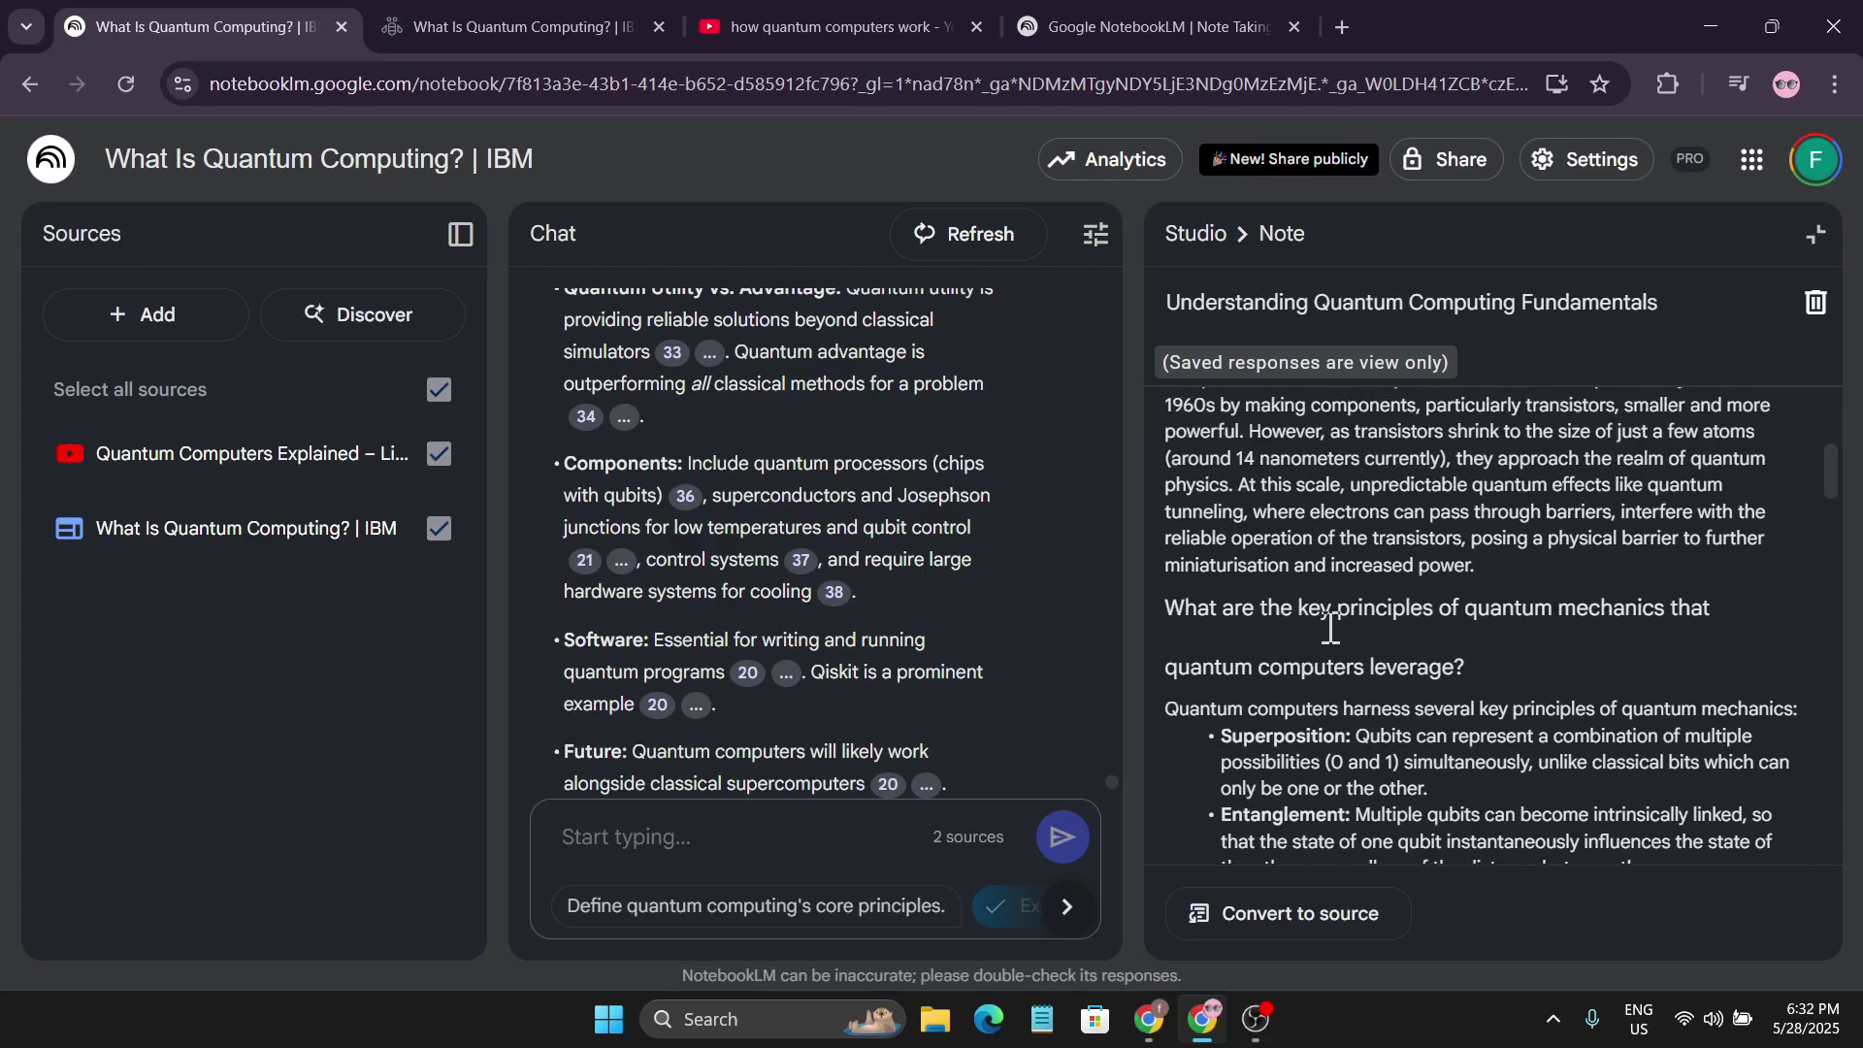
pyautogui.scroll(-10, 1408, 650)
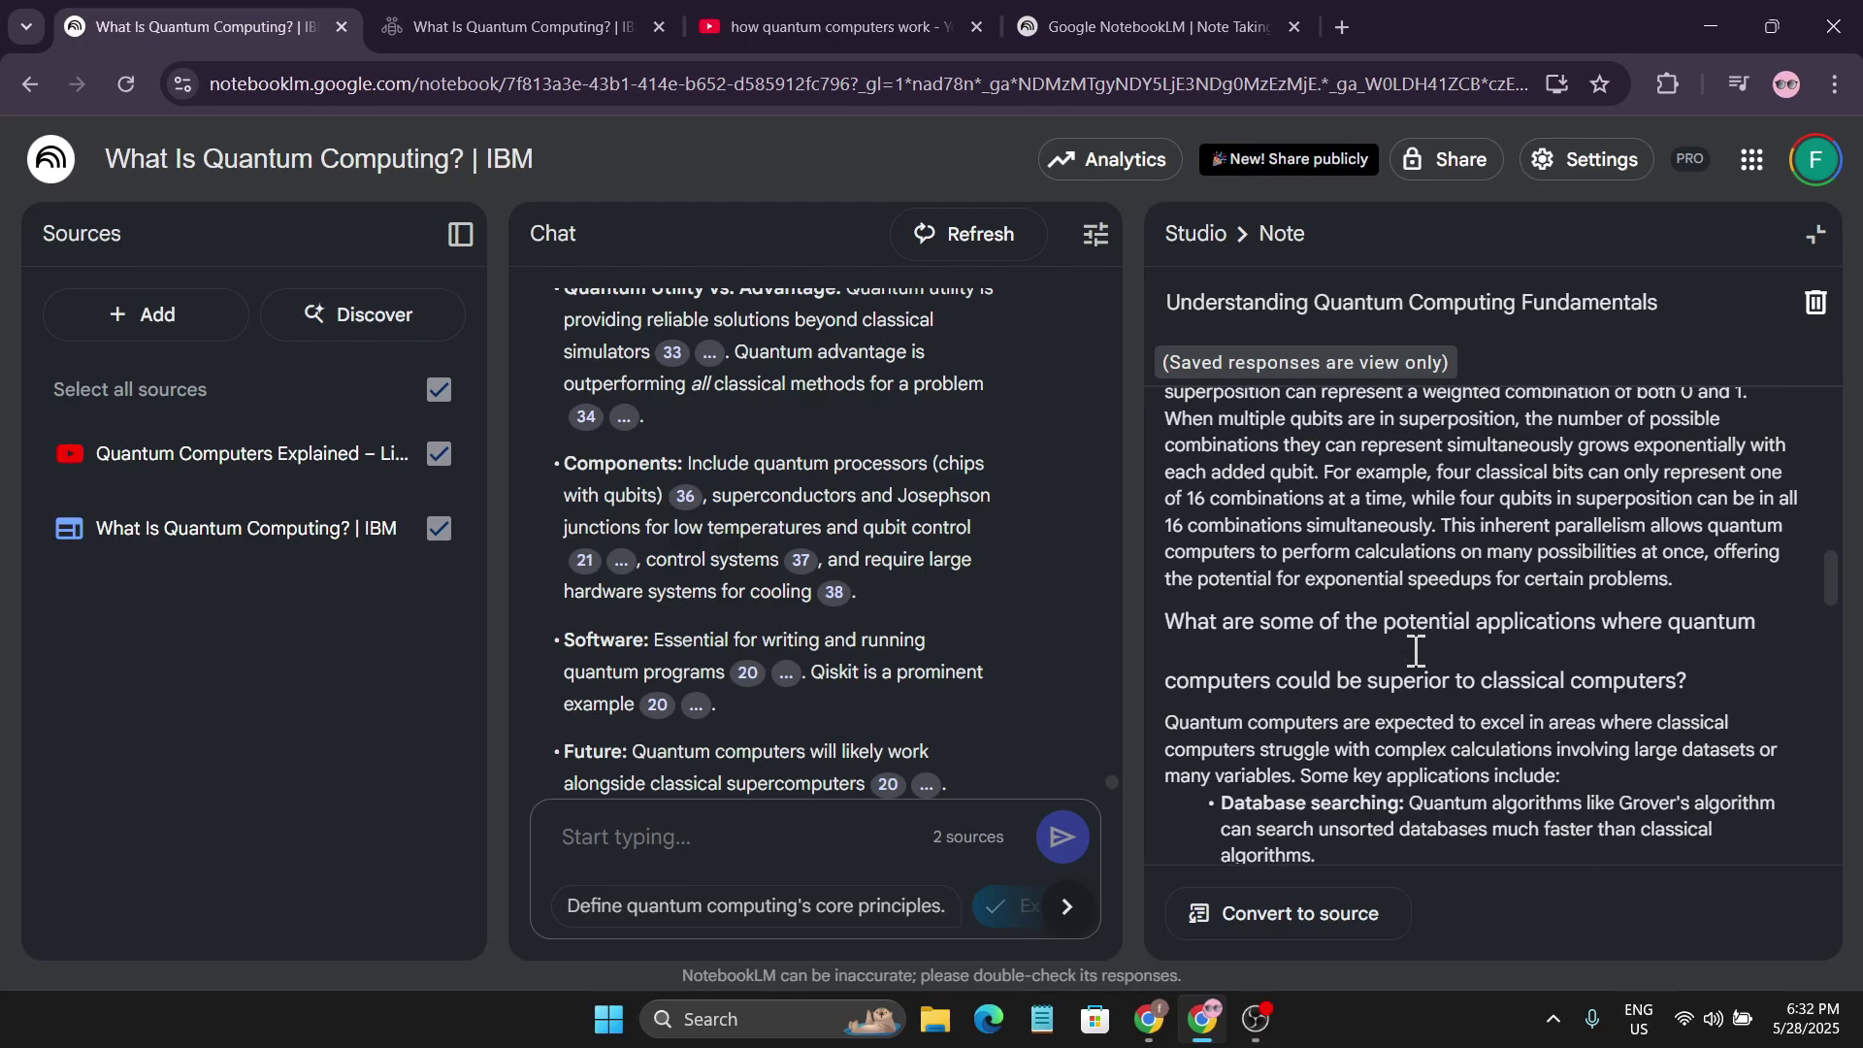
pyautogui.scroll(-15, 1416, 650)
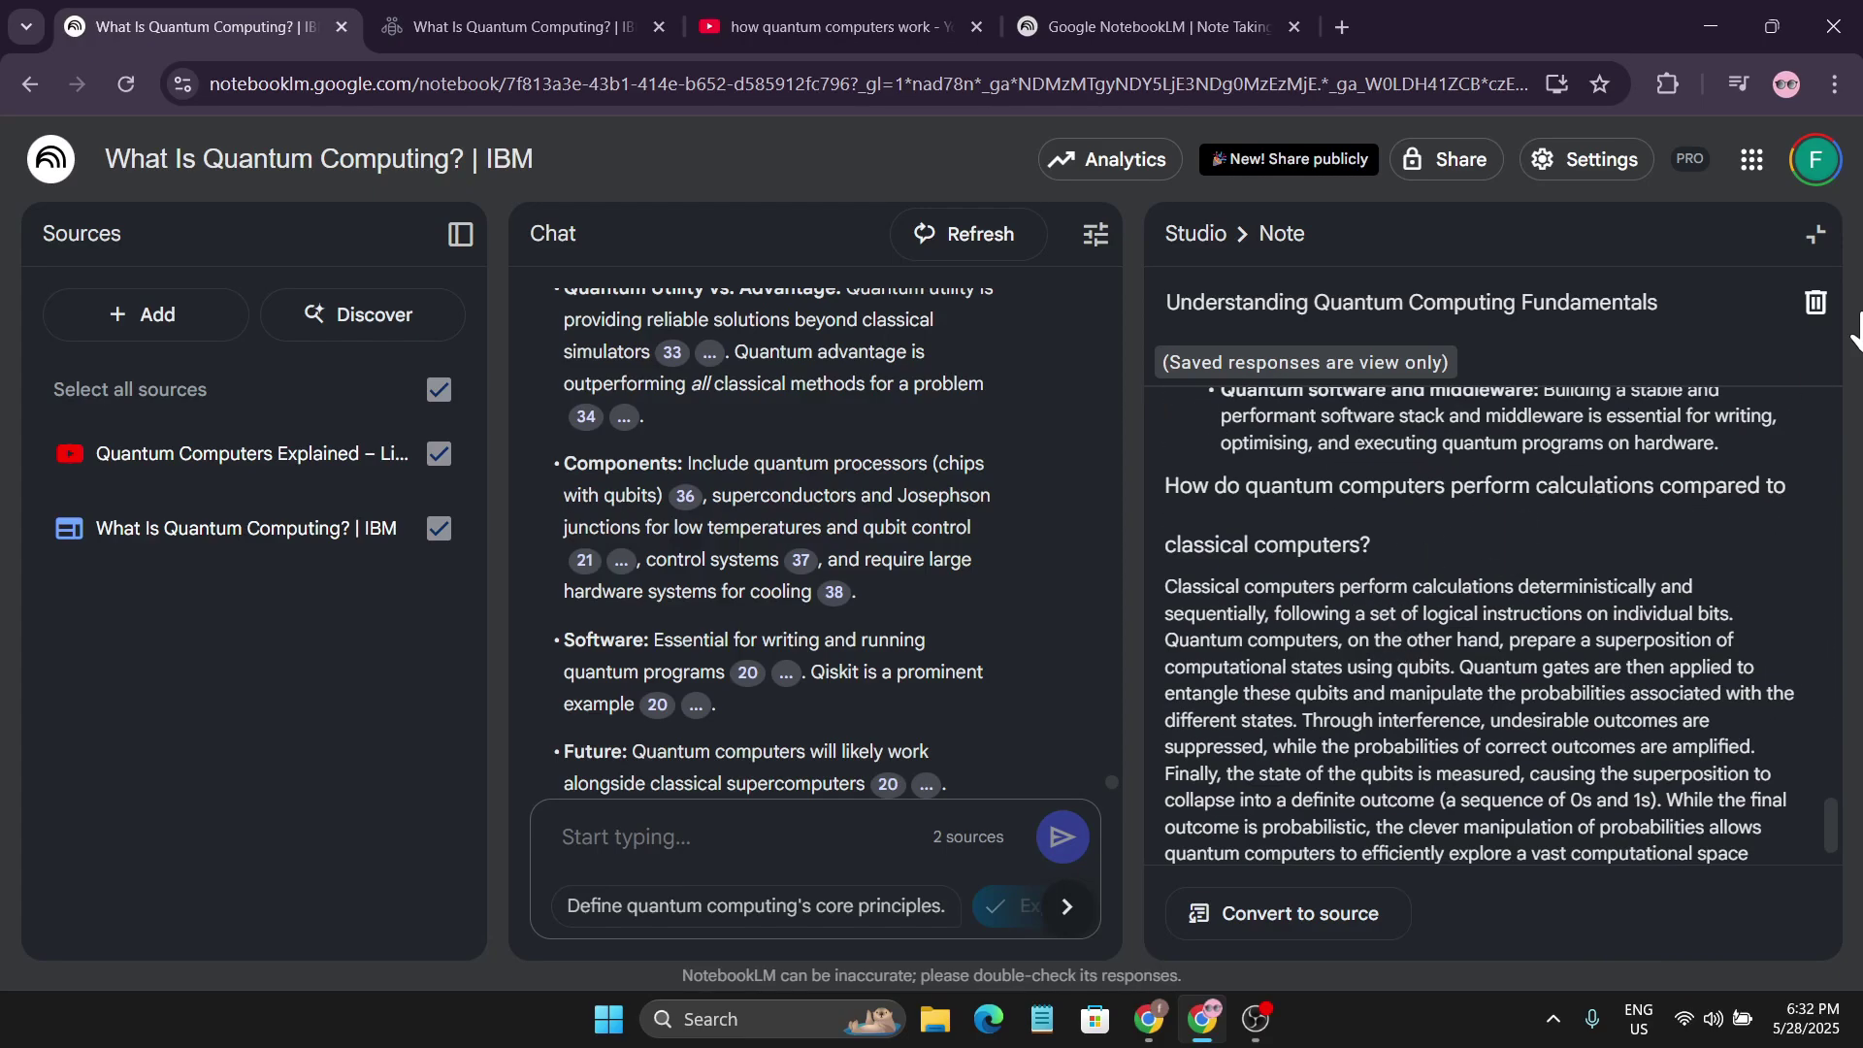
pyautogui.click(1815, 234)
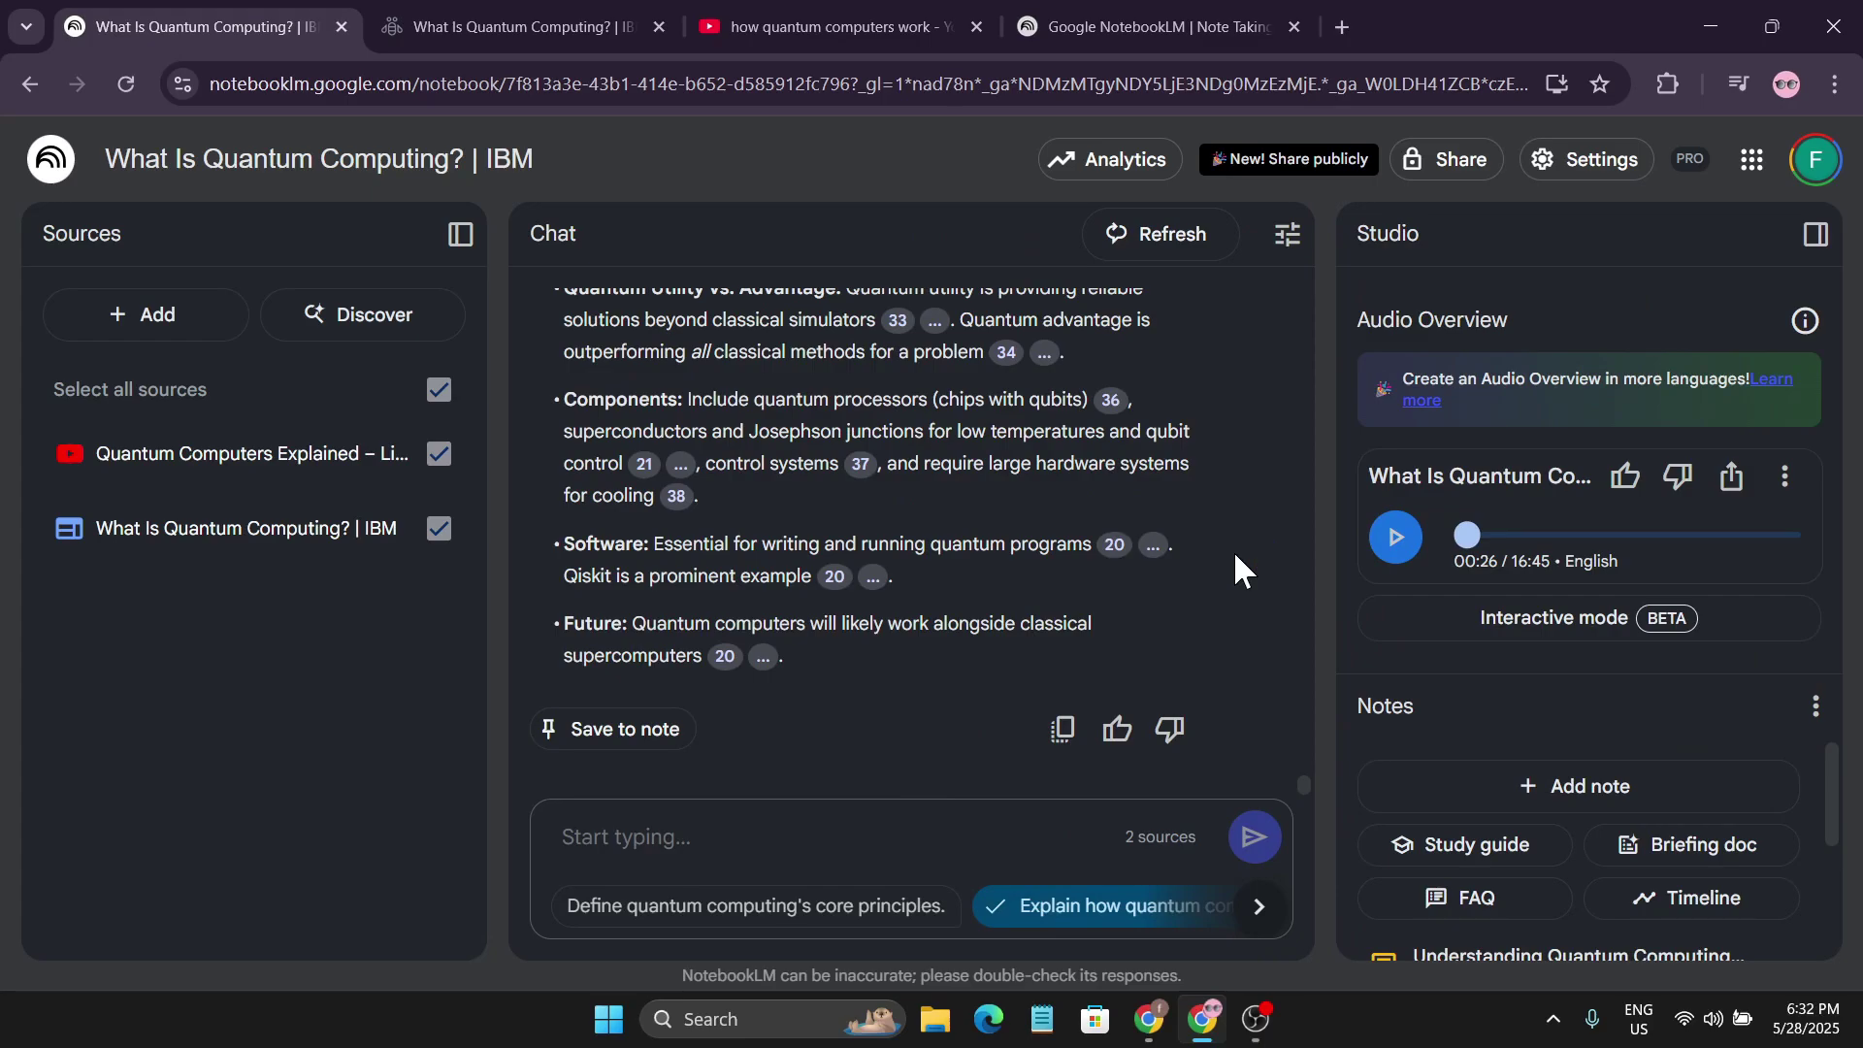
pyautogui.click(102, 313)
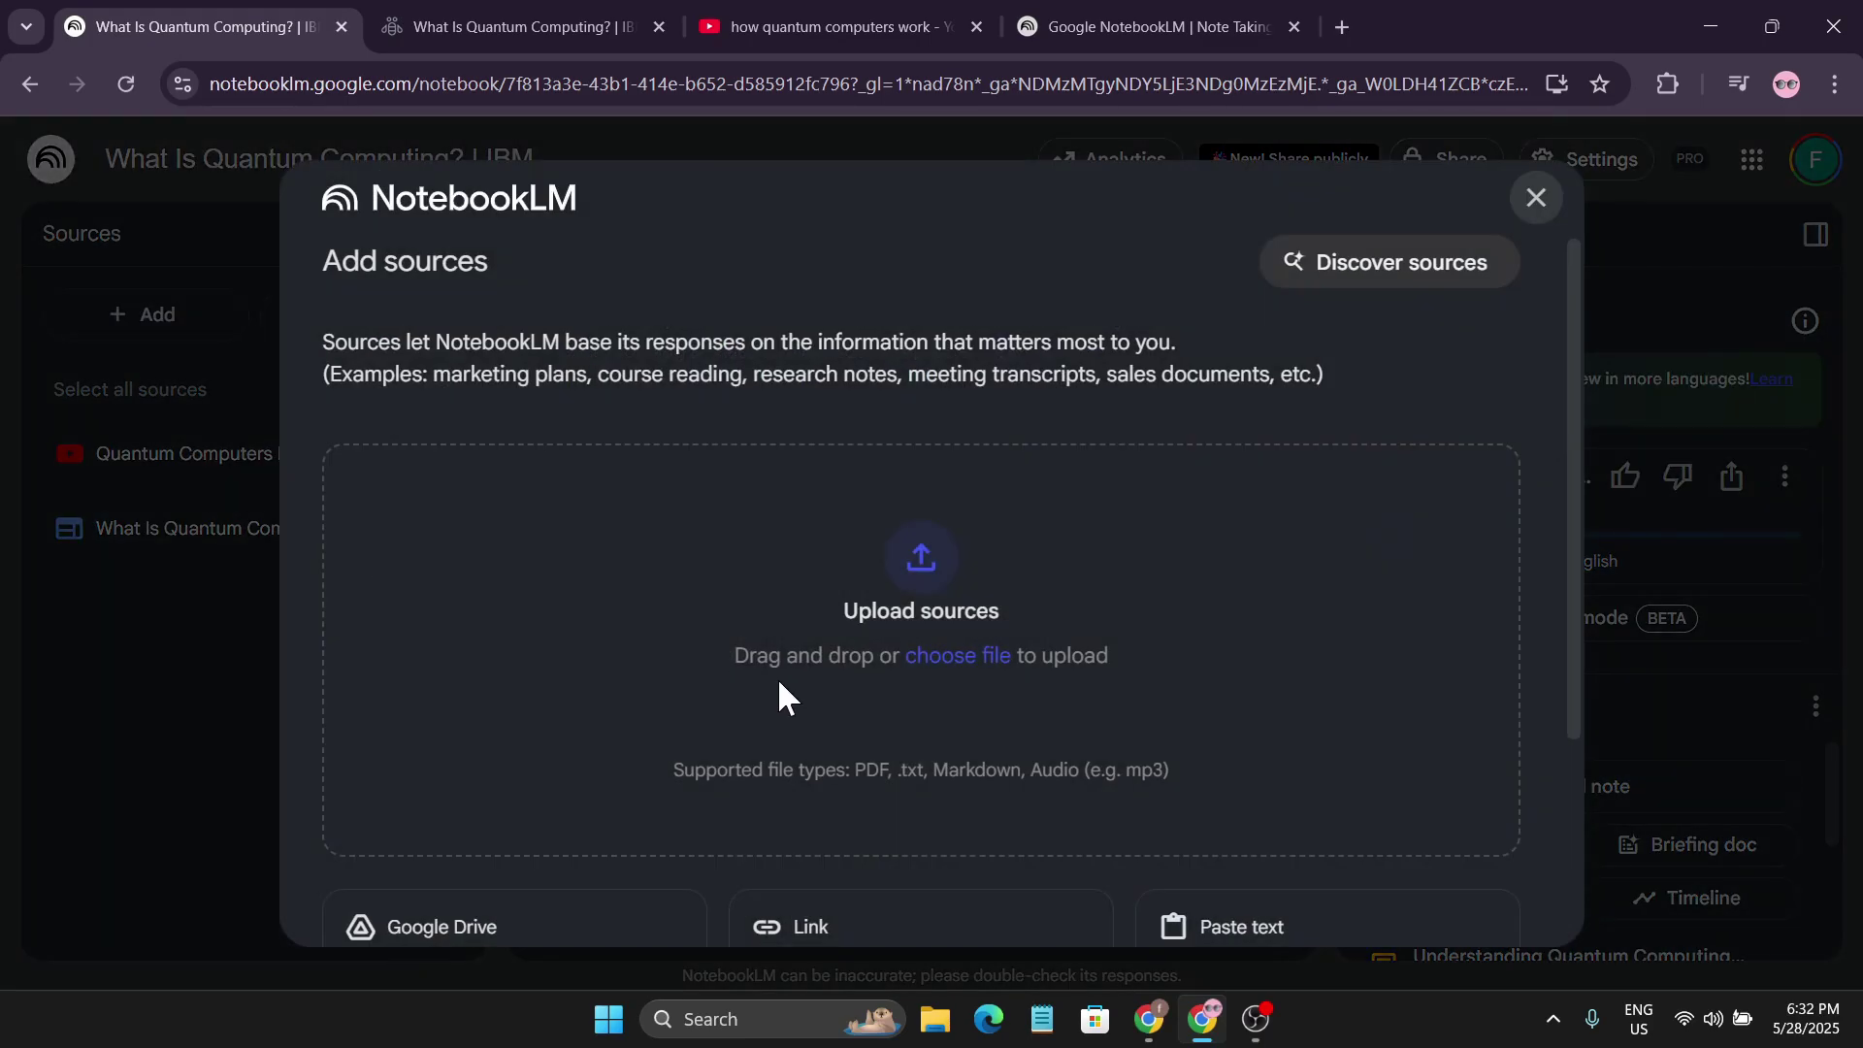
pyautogui.scroll(-3, 778, 677)
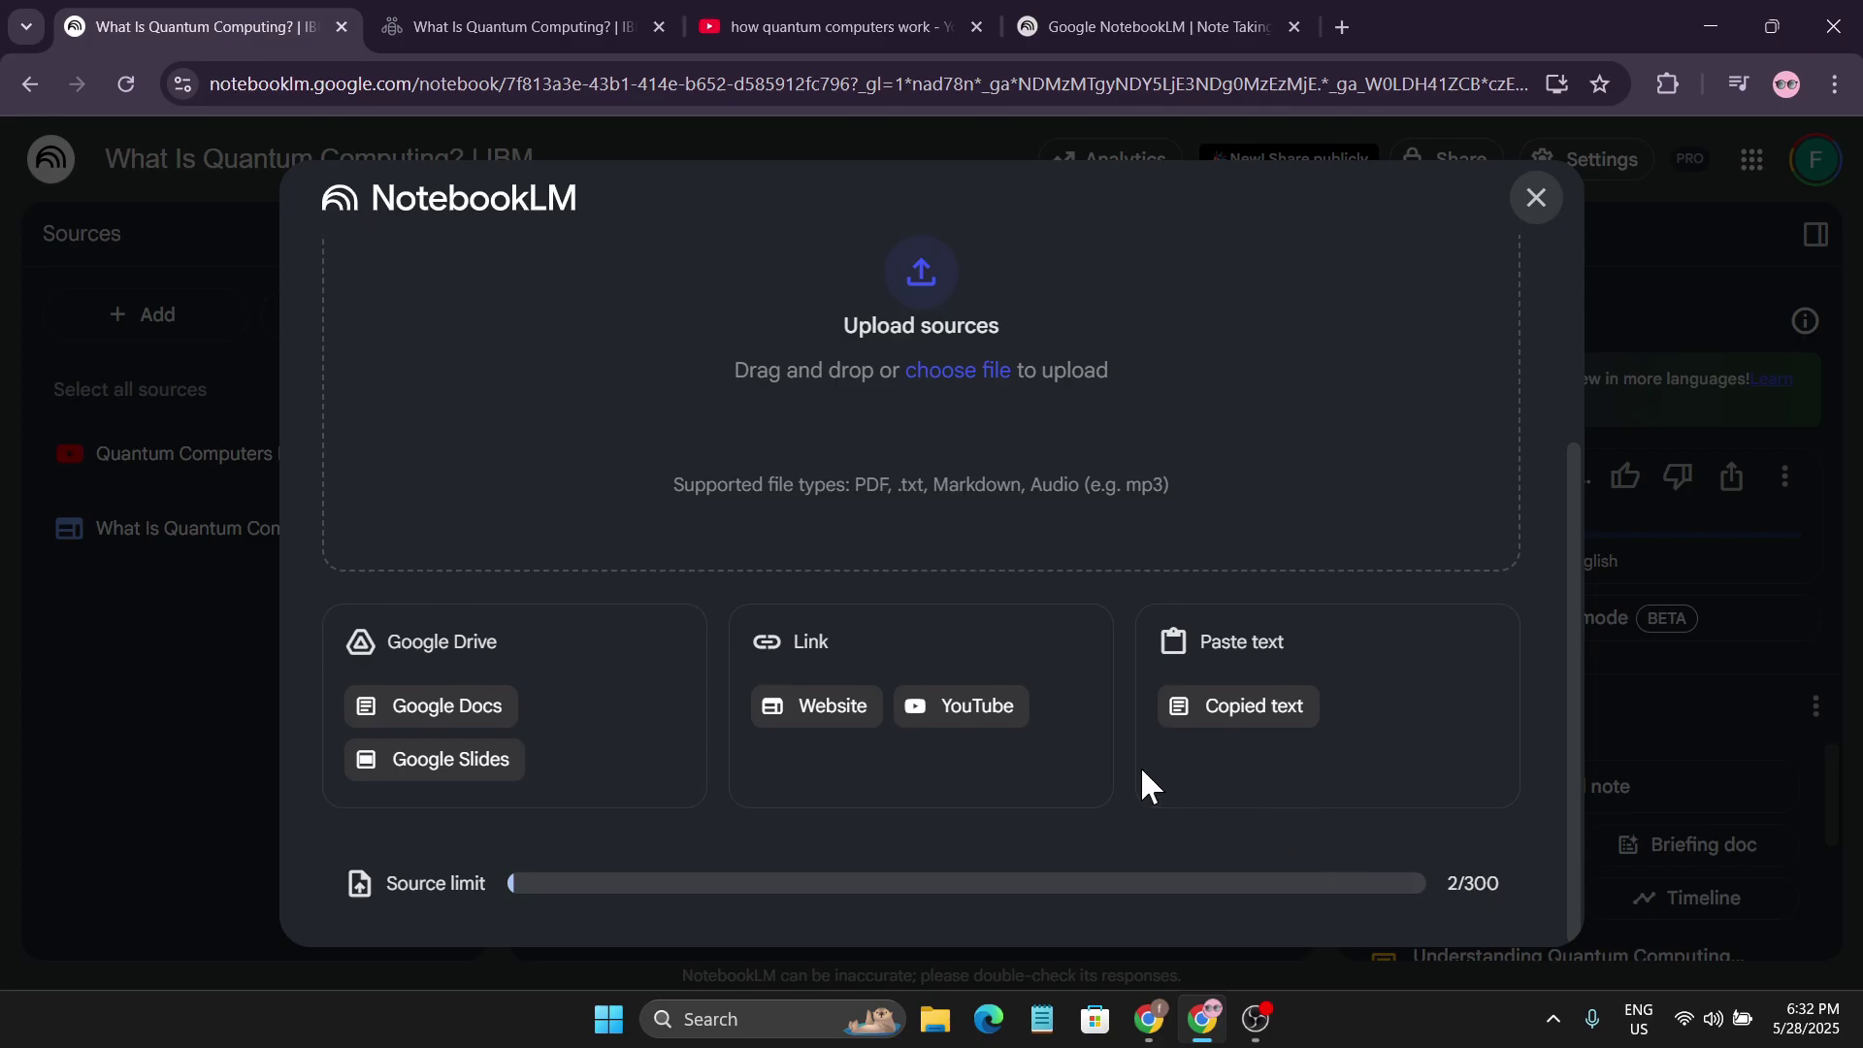
pyautogui.press('Escape')
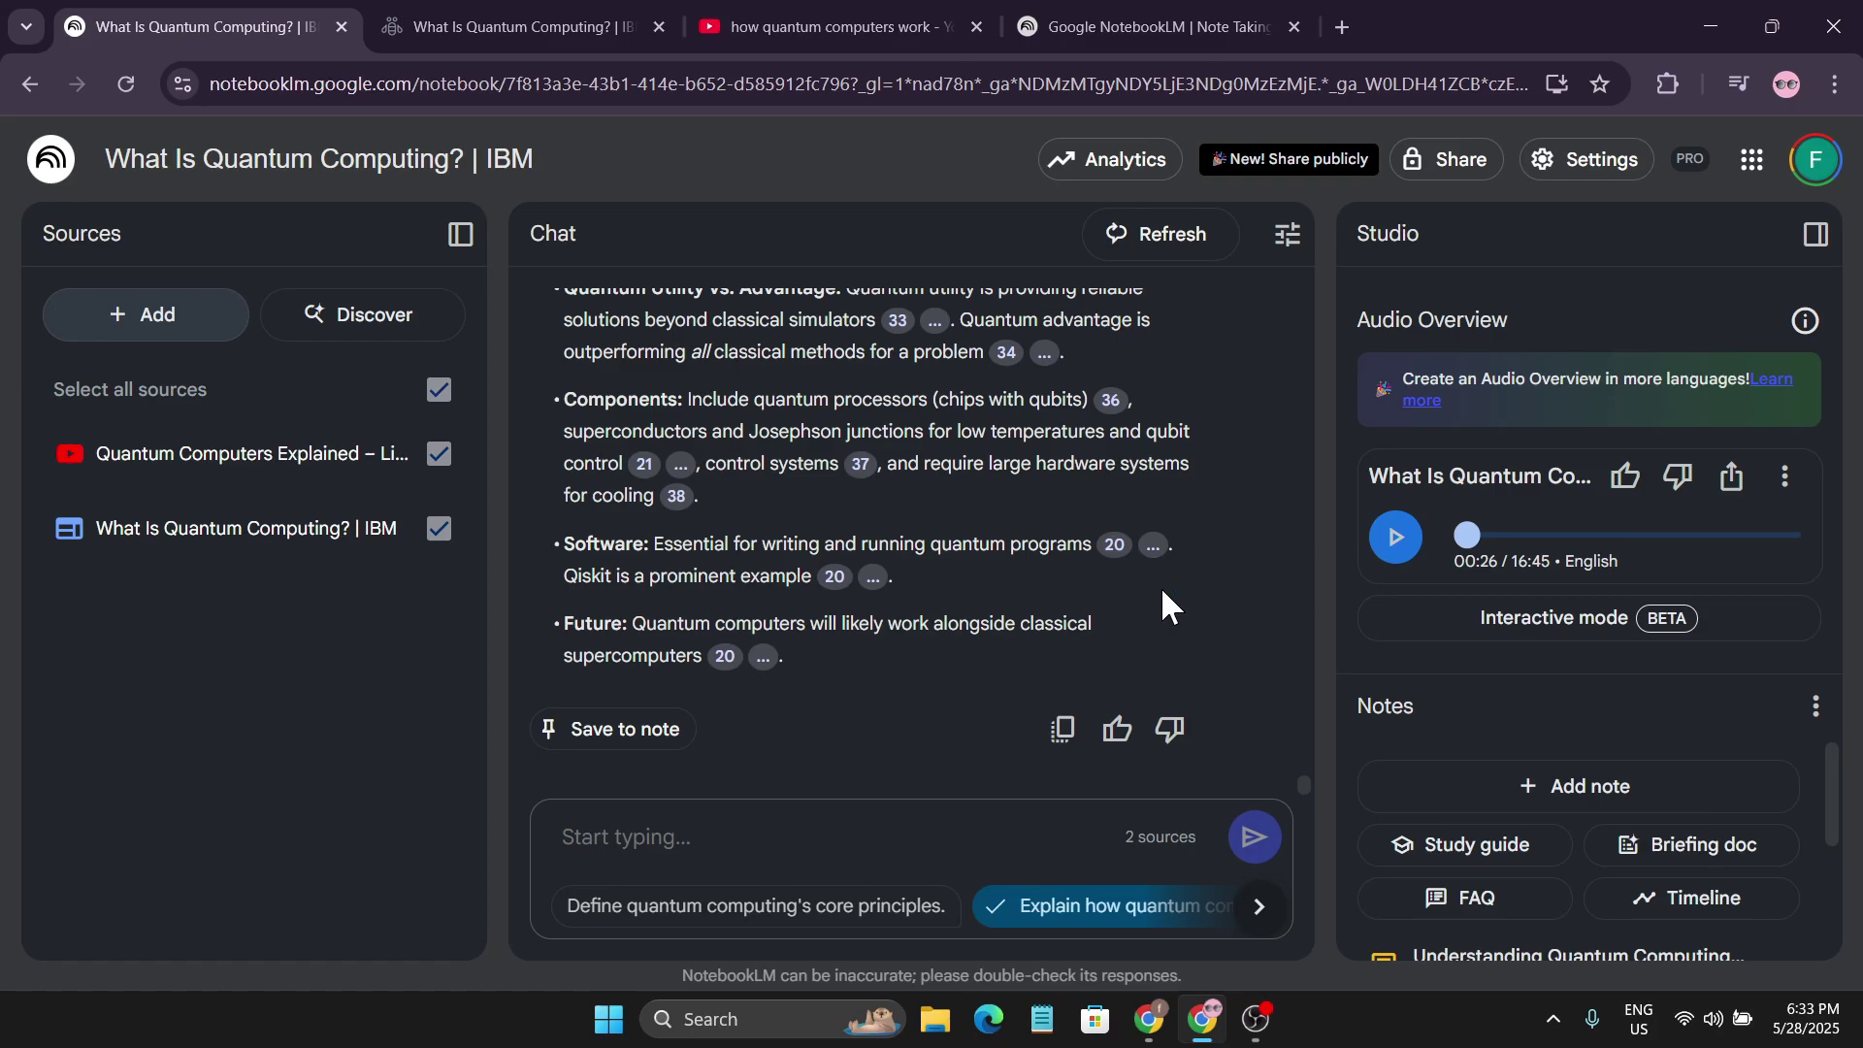
pyautogui.scroll(15, 968, 562)
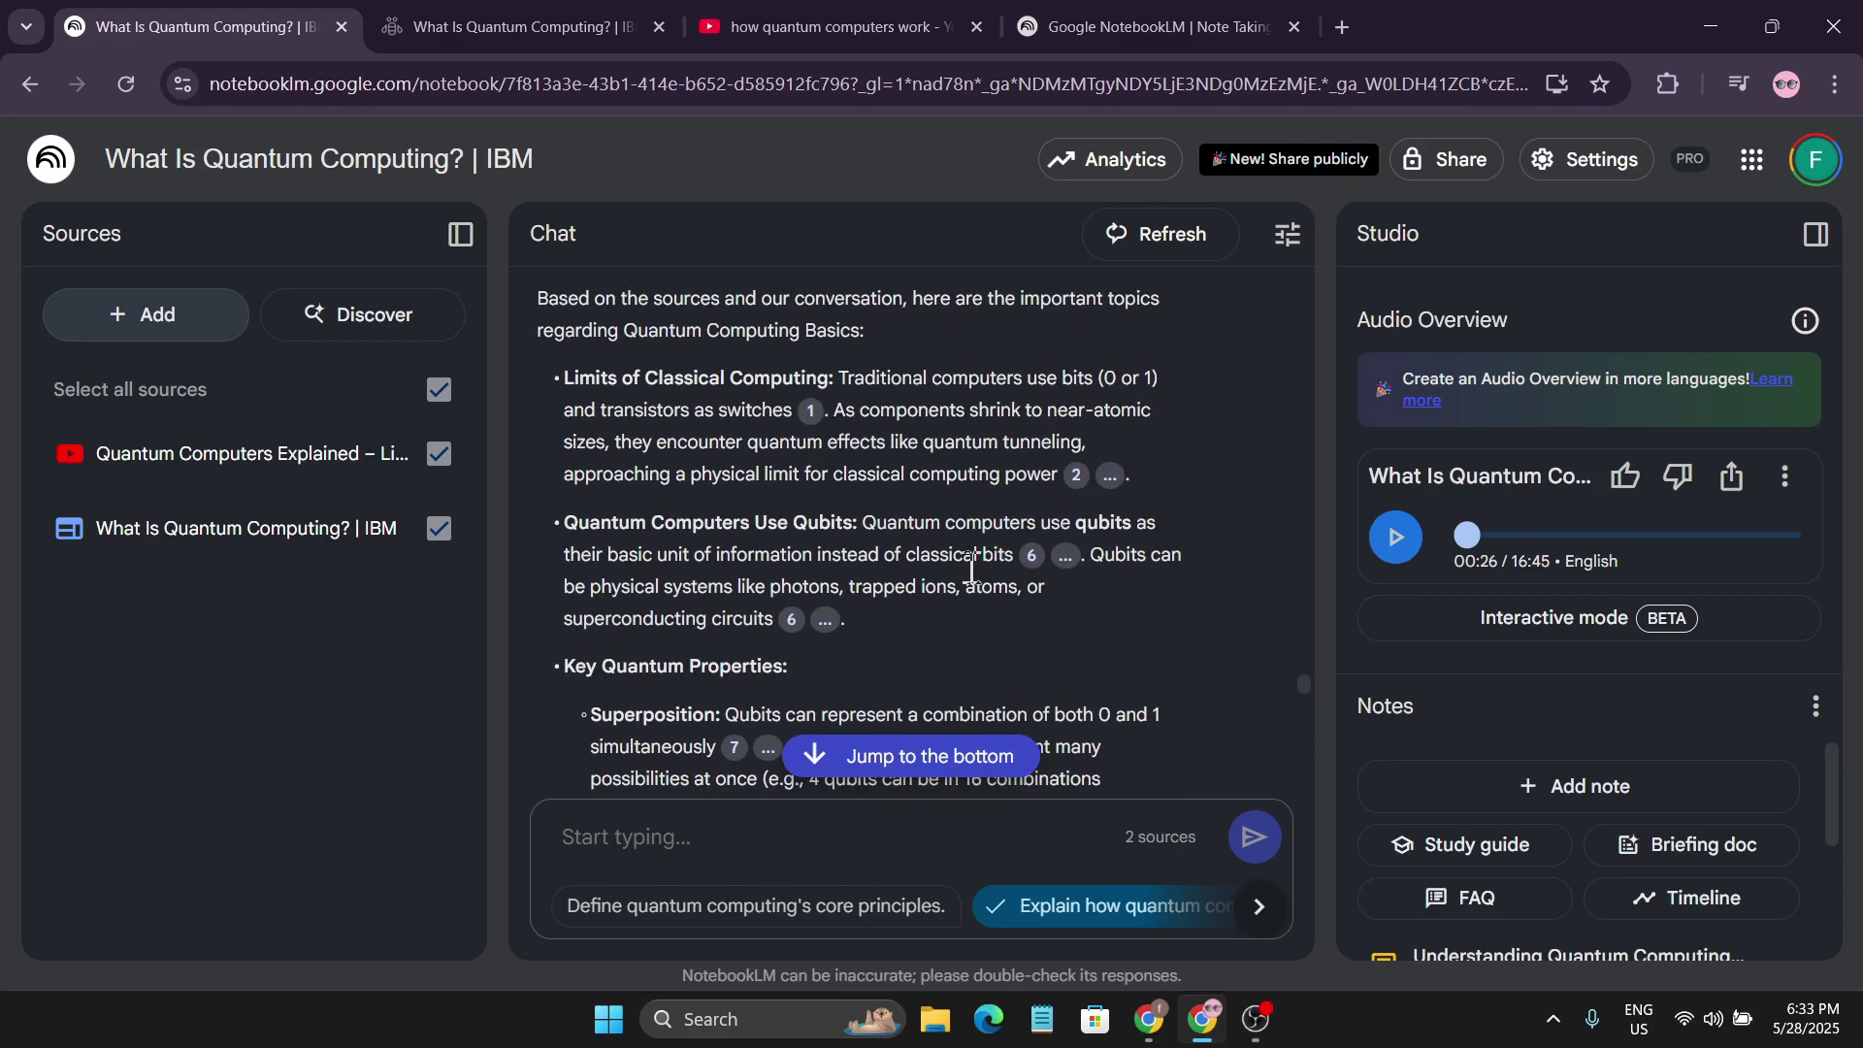
pyautogui.scroll(10, 971, 567)
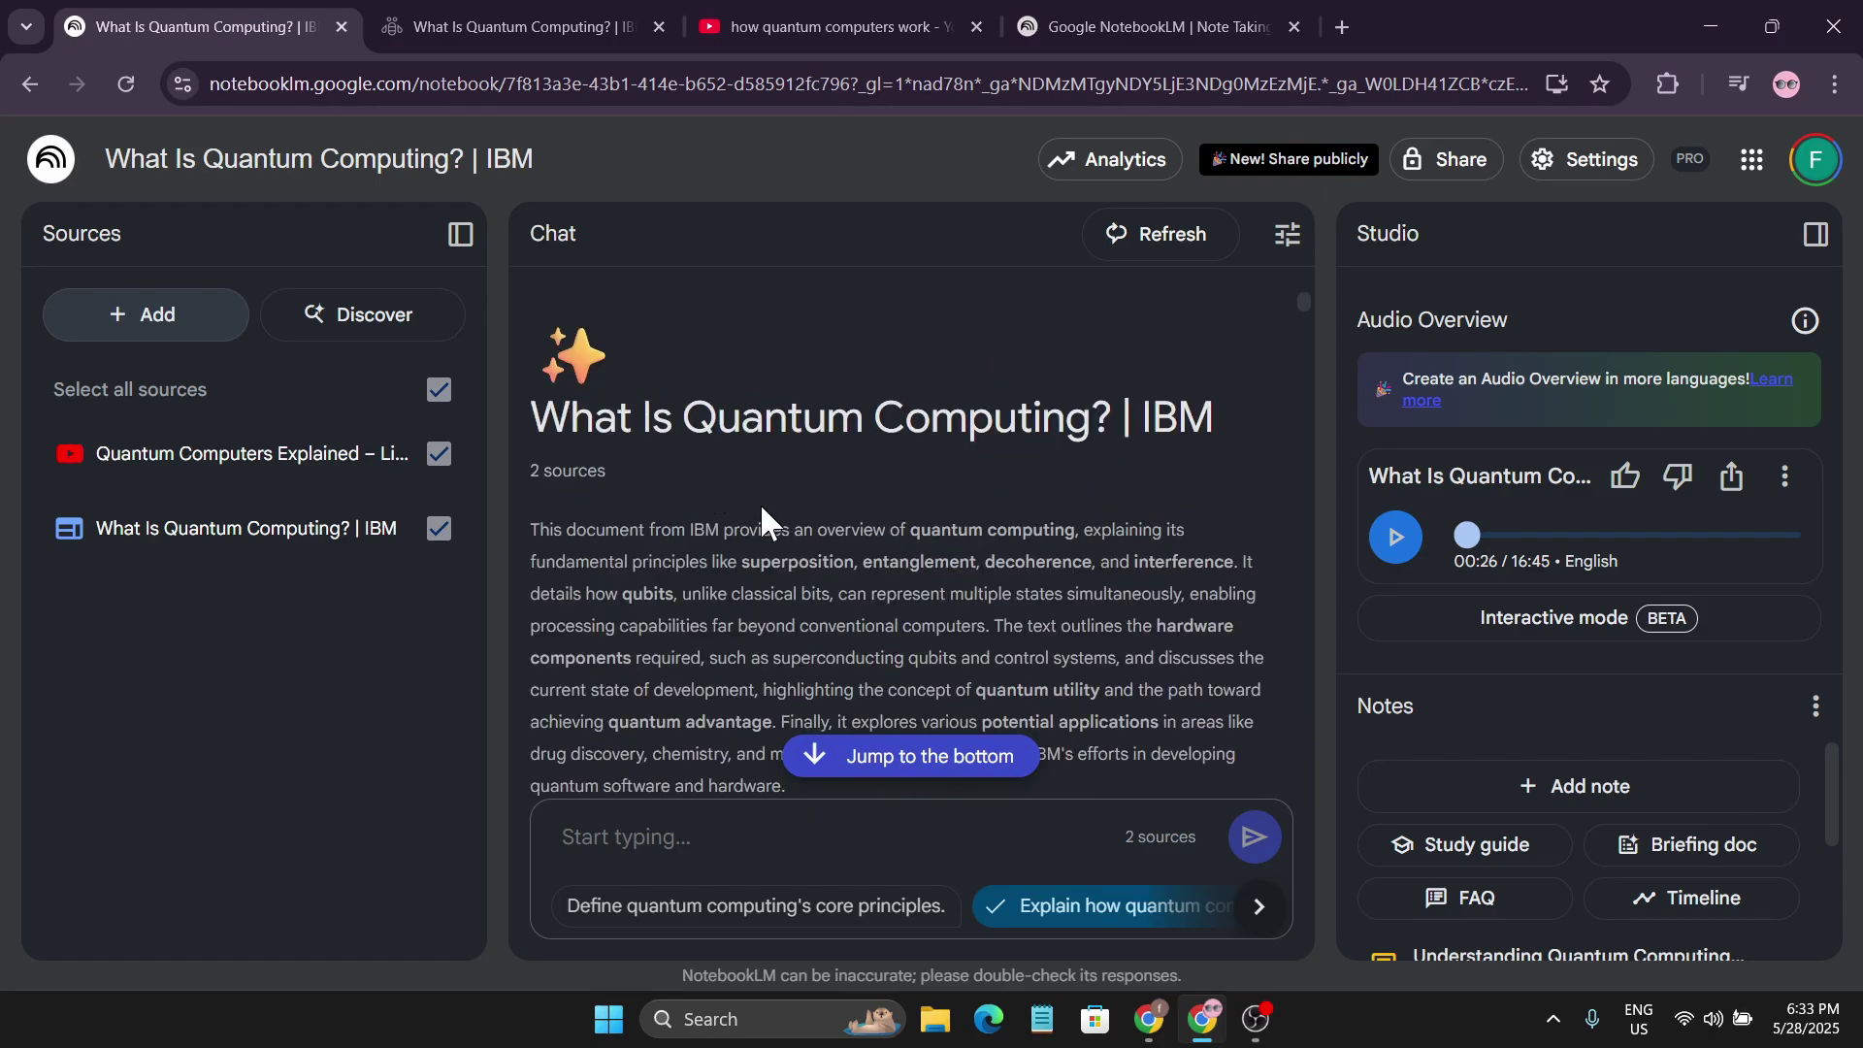